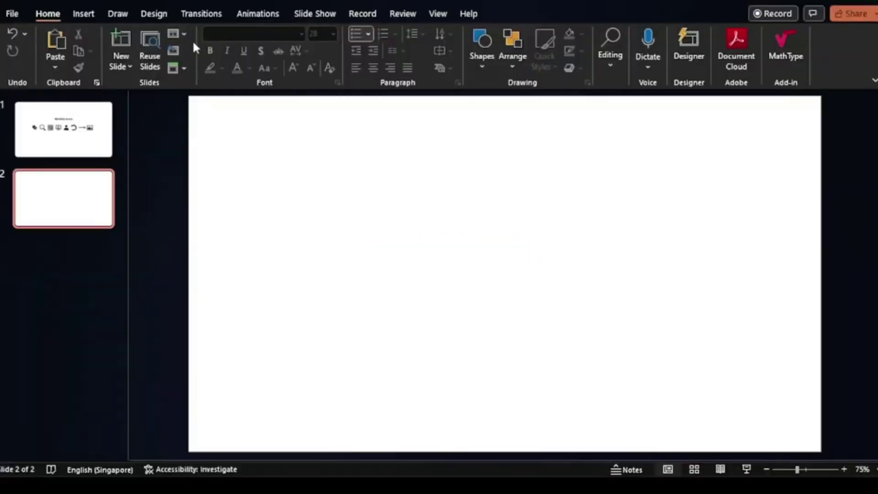
Step: Draw a rounded rectangle over nearly all of slide 2 and make its corners less rounded
left_click(83, 14)
left_click(245, 48)
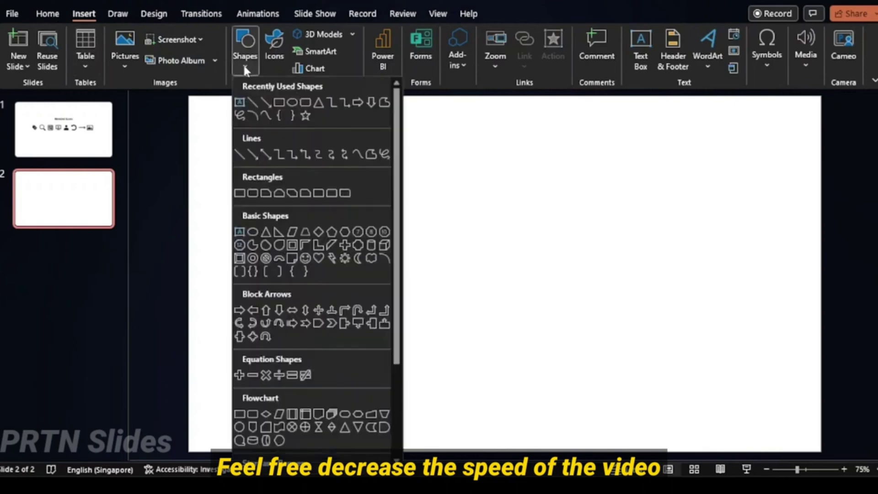
left_click(241, 192)
left_click_drag(201, 105, 809, 438)
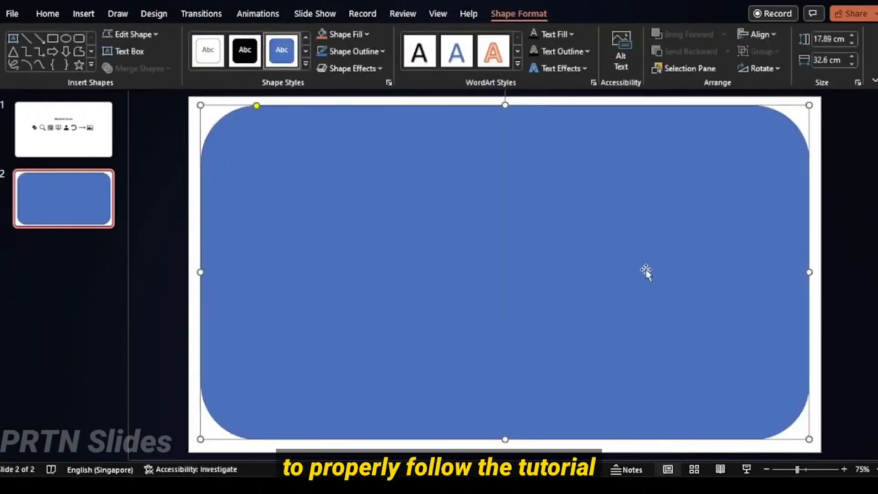
left_click_drag(505, 439, 506, 444)
left_click_drag(809, 273, 813, 274)
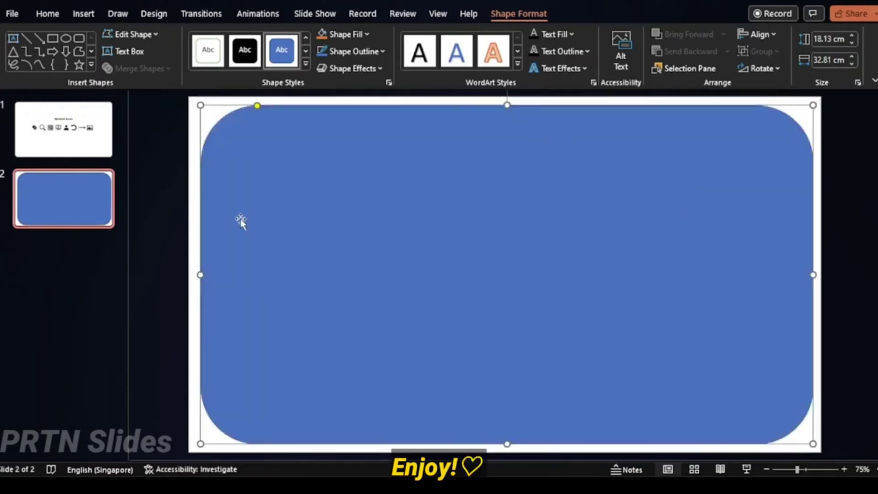
left_click_drag(200, 274, 199, 274)
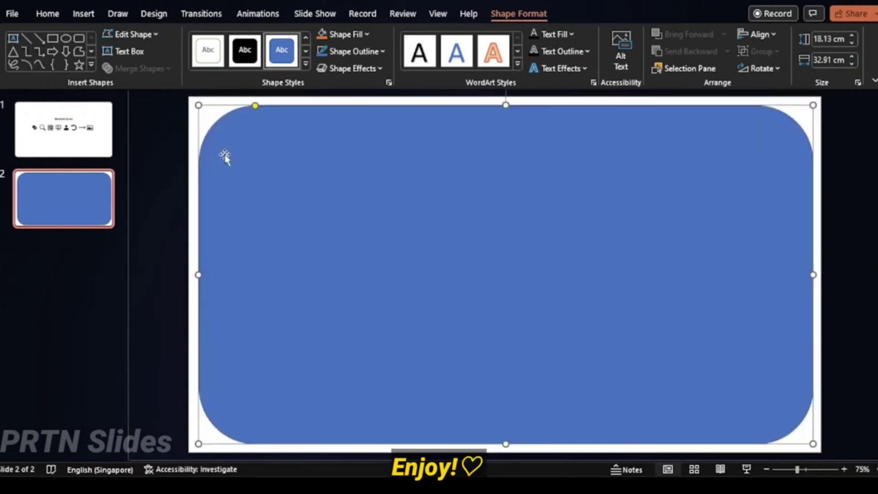
left_click_drag(256, 105, 222, 112)
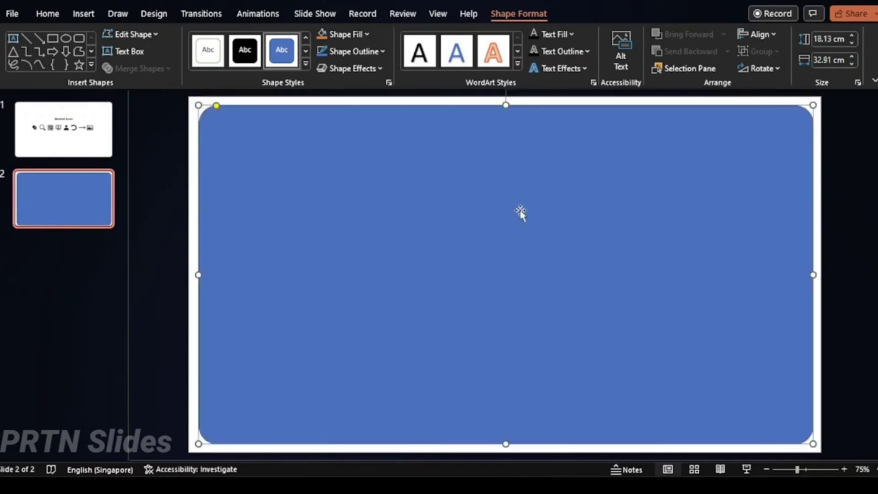
Step: Fill the rounded panel white and give it a light grey outline
left_click(196, 104)
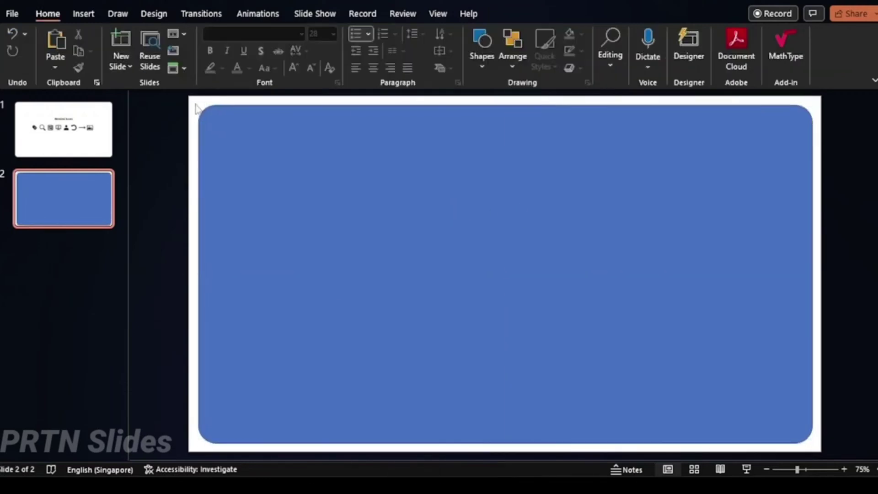
right_click(196, 103)
key("Escape")
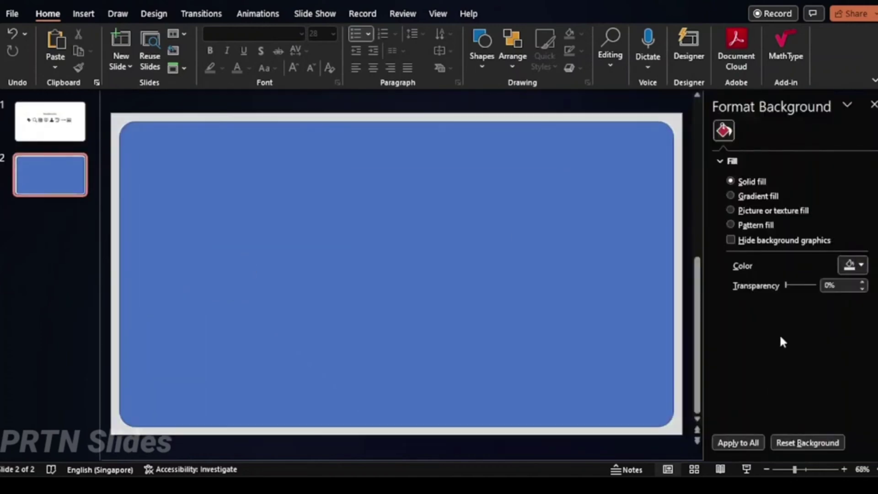
left_click(416, 143)
left_click(195, 46)
left_click(350, 51)
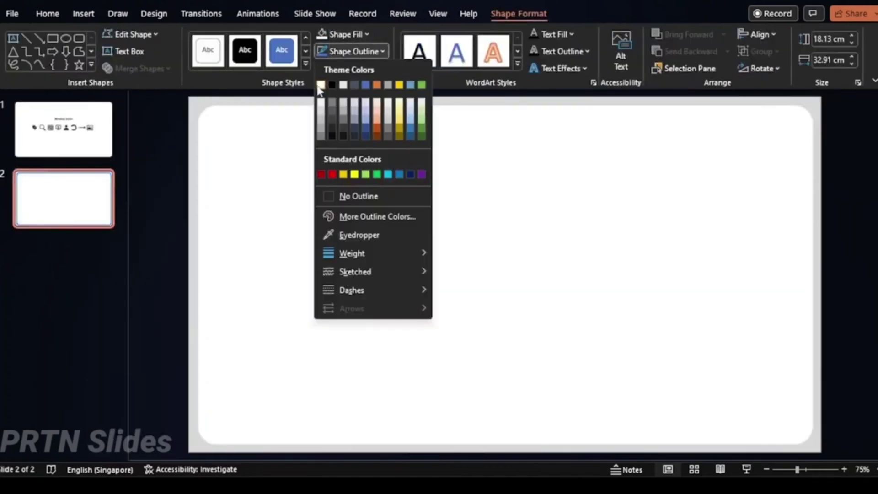
left_click(361, 196)
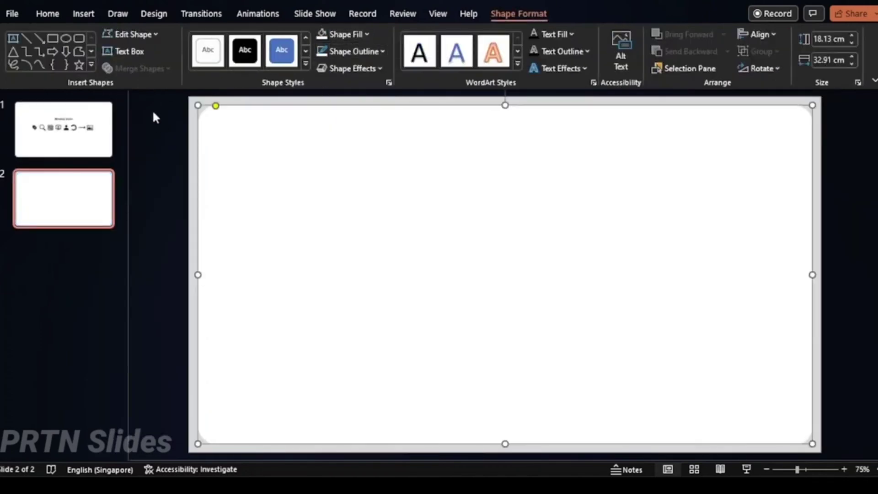
Step: Draw a horizontal line across the panel top, coloured light grey and widened to about 1.25 pt
left_click(26, 36)
left_click_drag(198, 145, 812, 146)
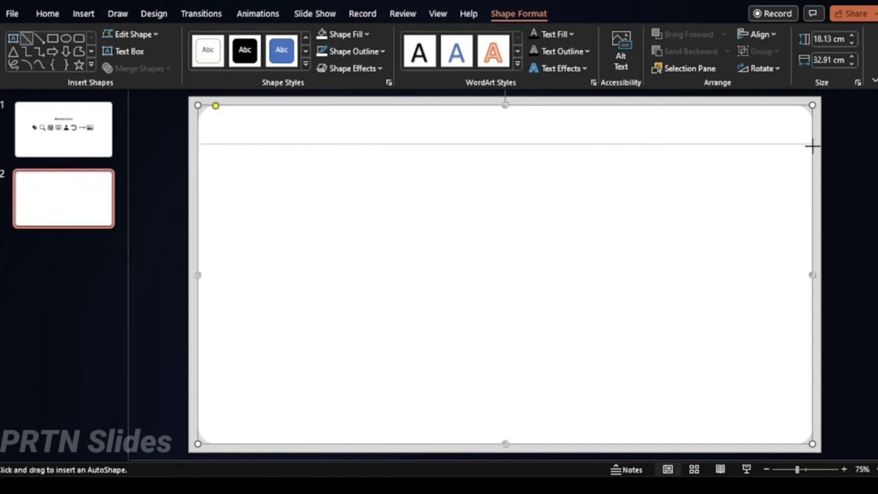
left_click(350, 51)
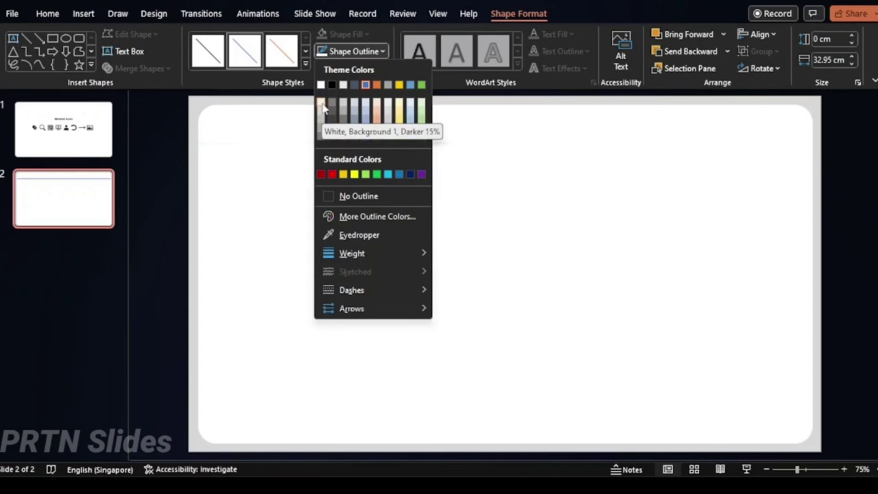
left_click(321, 108)
left_click(351, 69)
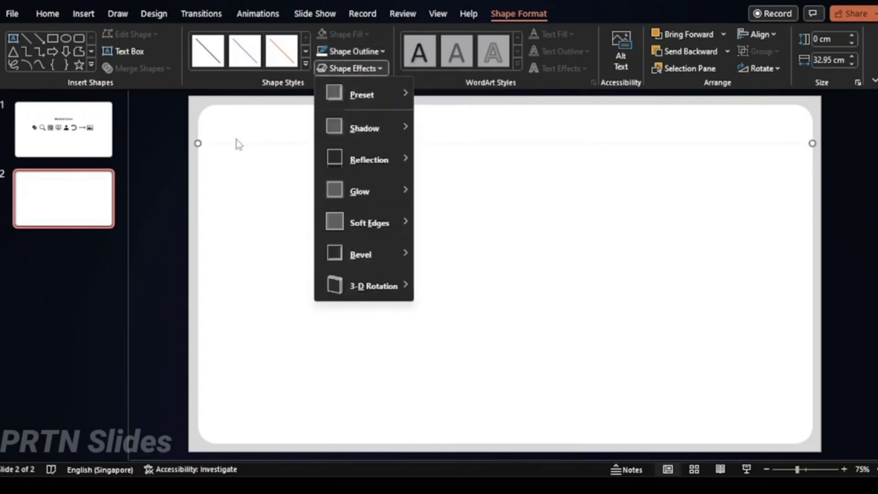
left_click(350, 51)
left_click(477, 410)
left_click(862, 269)
left_click(861, 270)
left_click(862, 270)
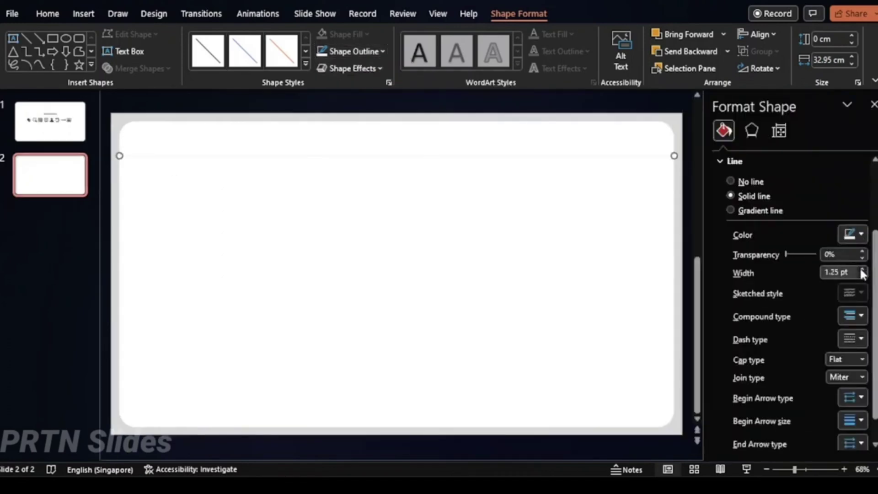
left_click(863, 274)
left_click(874, 105)
Step: Group the divider line with the white panel
left_click(846, 147)
left_click(664, 144)
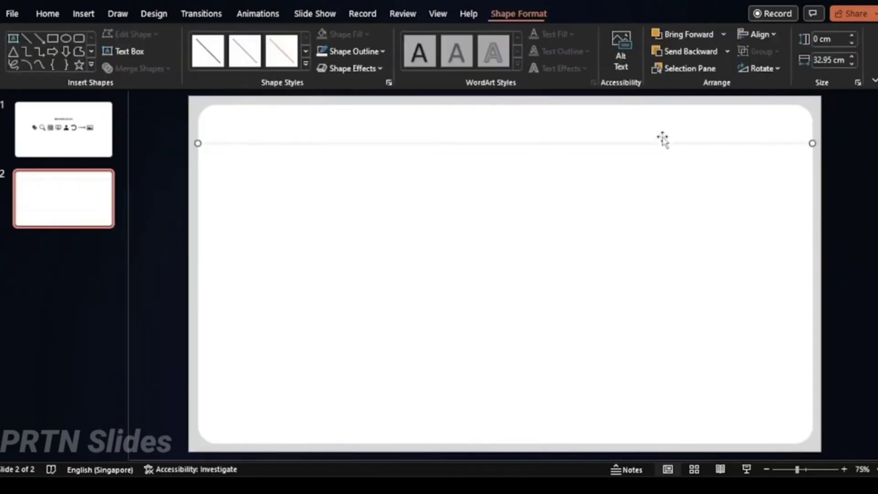
left_click(443, 223, "shift")
left_click(757, 51)
left_click(764, 71)
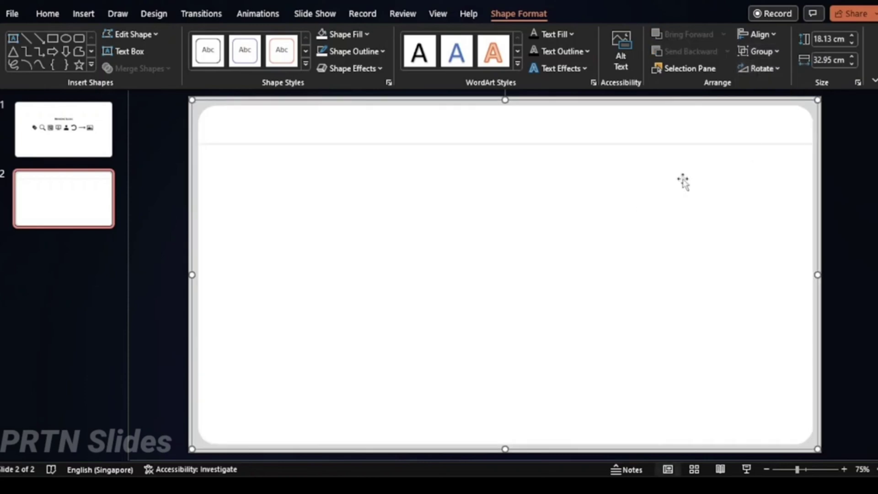
Step: Draw a bar across the panel top and fill it light grey (White Darker 5%) with no outline
left_click_drag(225, 120, 757, 134)
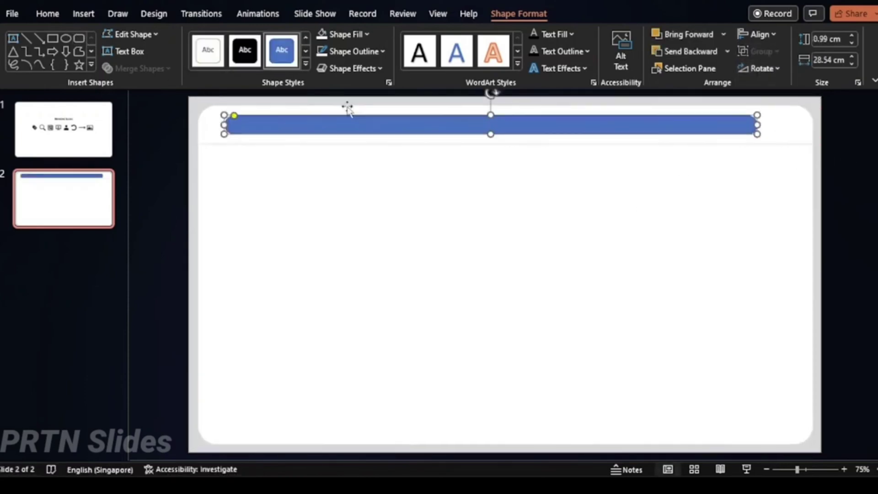
left_click_drag(518, 126, 522, 127)
left_click_drag(226, 124, 268, 124)
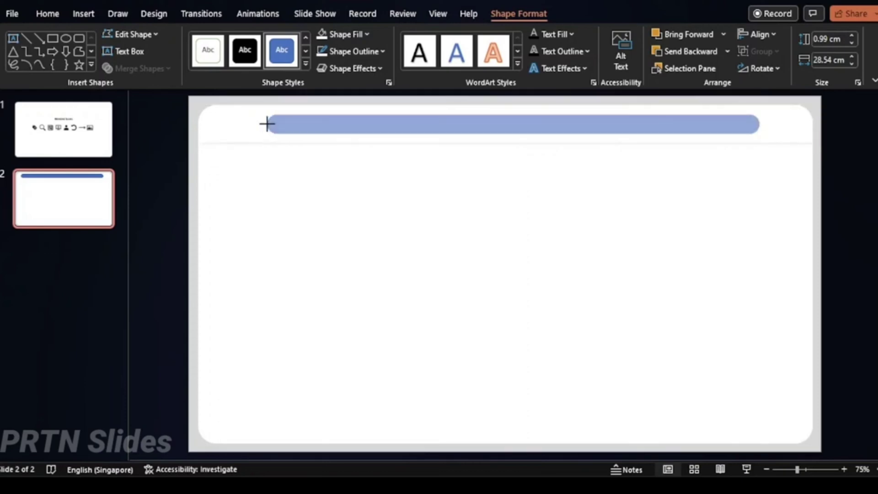
left_click_drag(758, 125, 715, 124)
left_click(366, 34)
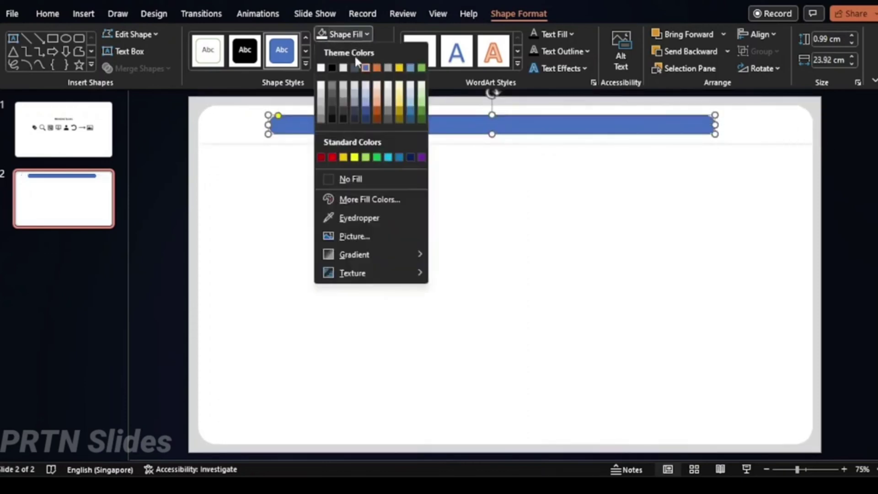
left_click(325, 82)
left_click(350, 51)
left_click(362, 192)
Step: Widen the grey bar to 24.8 cm and position it at the top of the panel
left_click(843, 190)
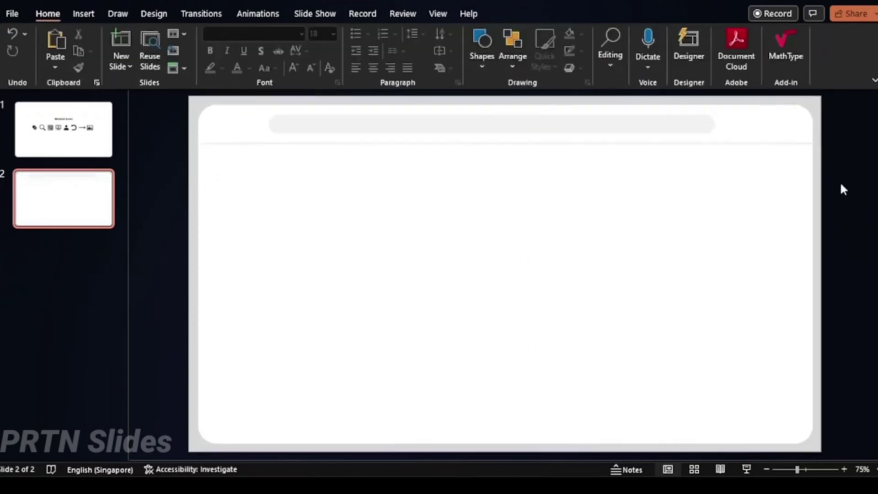
left_click(692, 125)
left_click_drag(715, 126, 730, 125)
key("Escape")
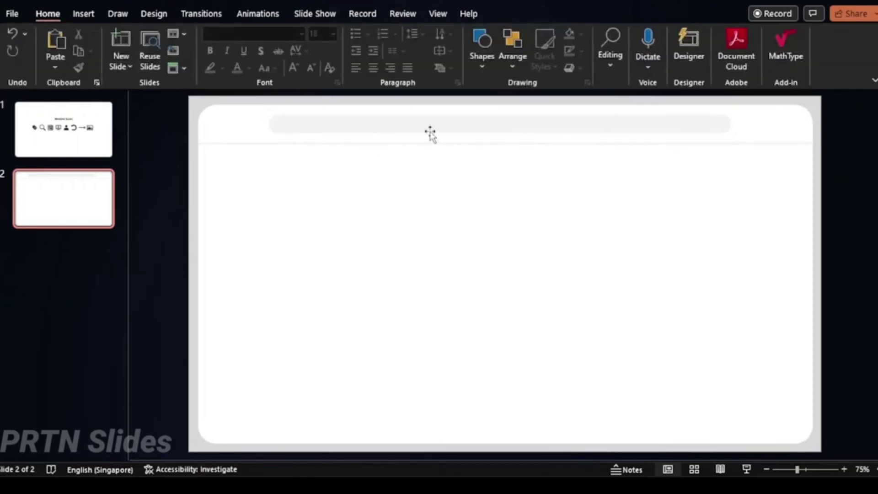
left_click_drag(430, 131, 421, 126)
Step: Paste the navigation icons from slide 1 and add a small black Left Arrow block shape
key("ctrl+v")
left_click(83, 14)
left_click(246, 64)
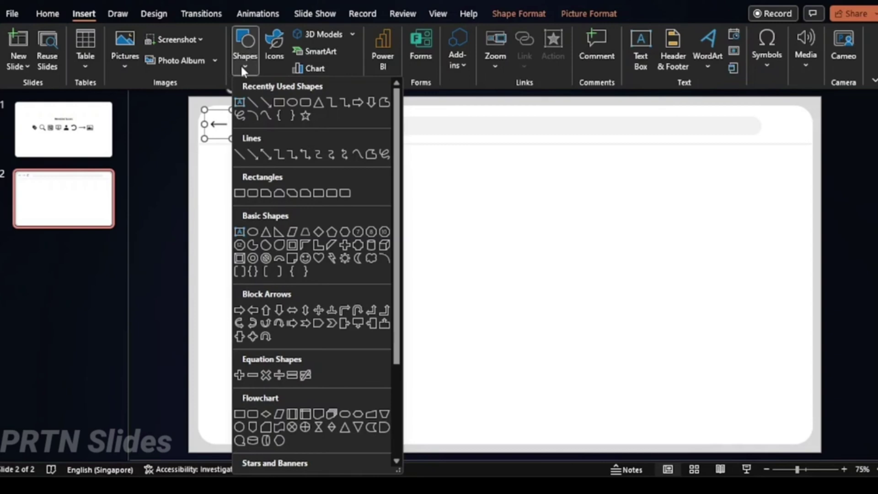
left_click(252, 310)
left_click(273, 242)
left_click(341, 35)
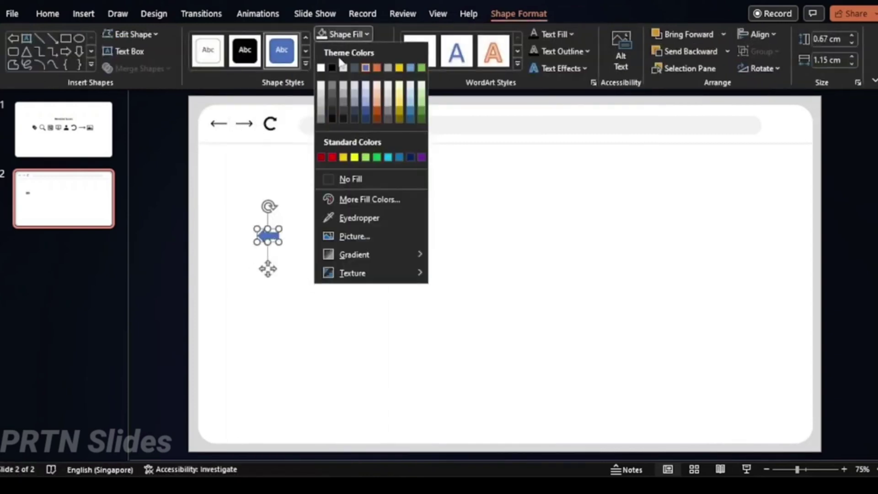
left_click(337, 69)
left_click_drag(264, 236, 282, 234)
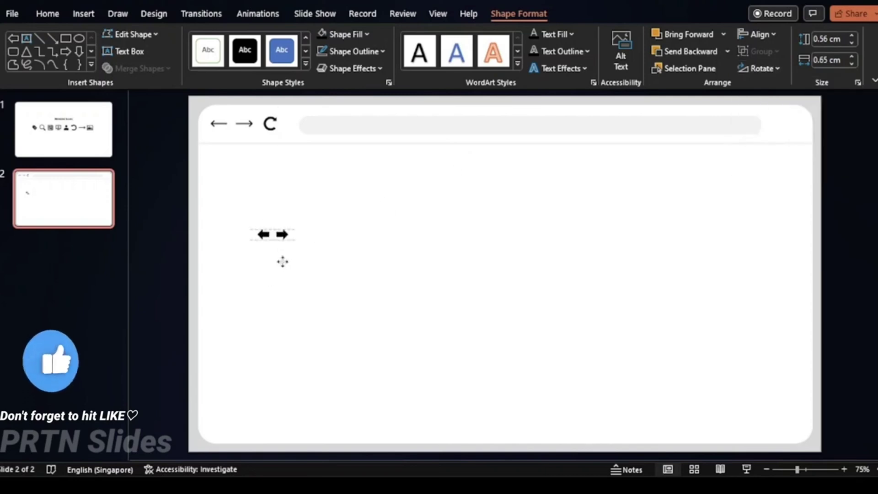
Step: Move the black arrows and refresh icon into the top-left corner beside the search bar
left_click(263, 234, "shift")
left_click_drag(242, 123, 333, 228)
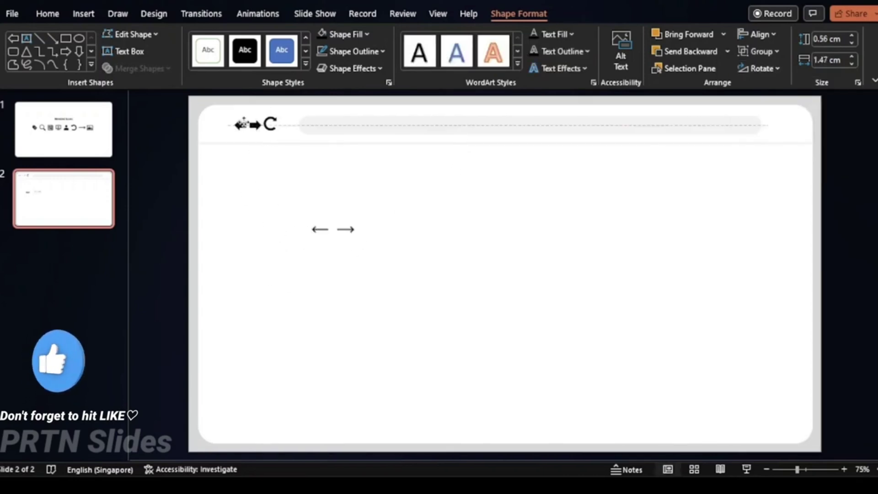
left_click_drag(271, 234, 228, 123)
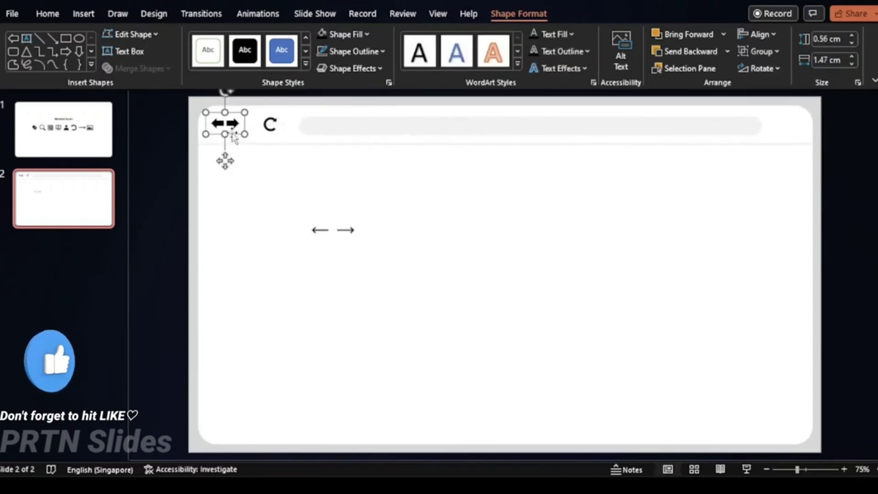
left_click(270, 123)
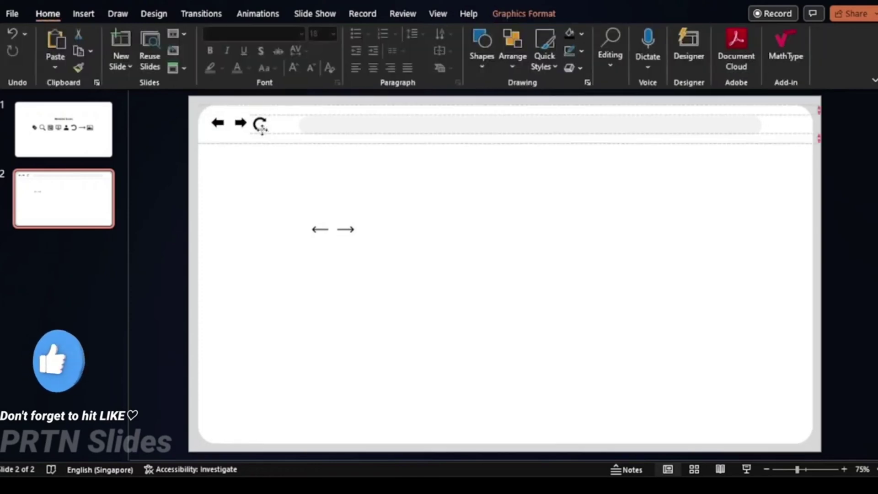
left_click(238, 123, "shift")
left_click_drag(243, 121, 239, 125)
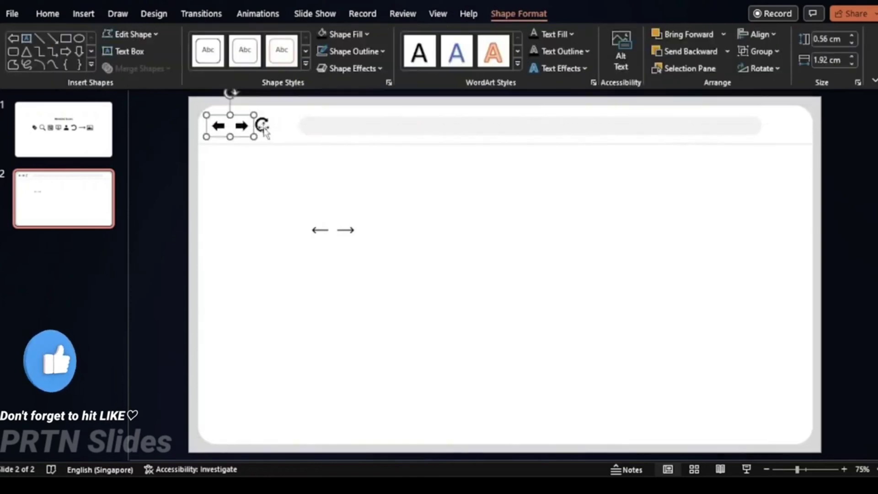
left_click(229, 93)
Step: Cut the stray thin arrow pair from mid-slide and paste it back
left_click(264, 131)
left_click(255, 194)
left_click(316, 129)
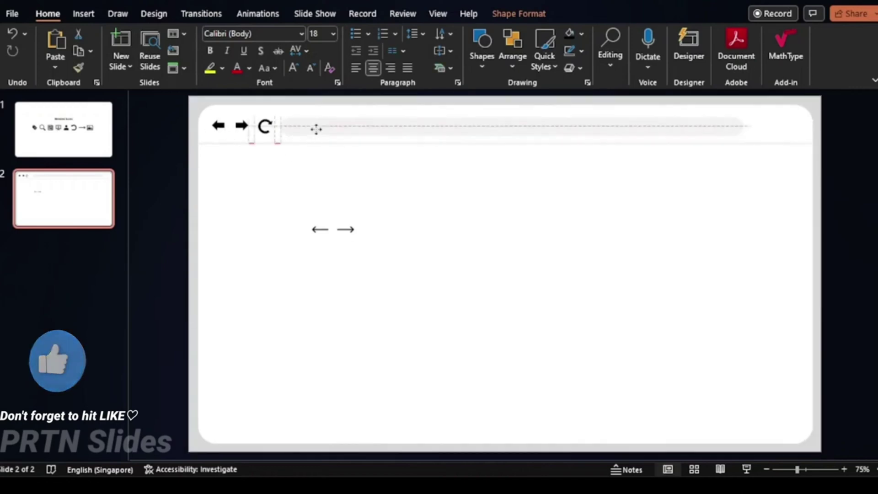
left_click(264, 132)
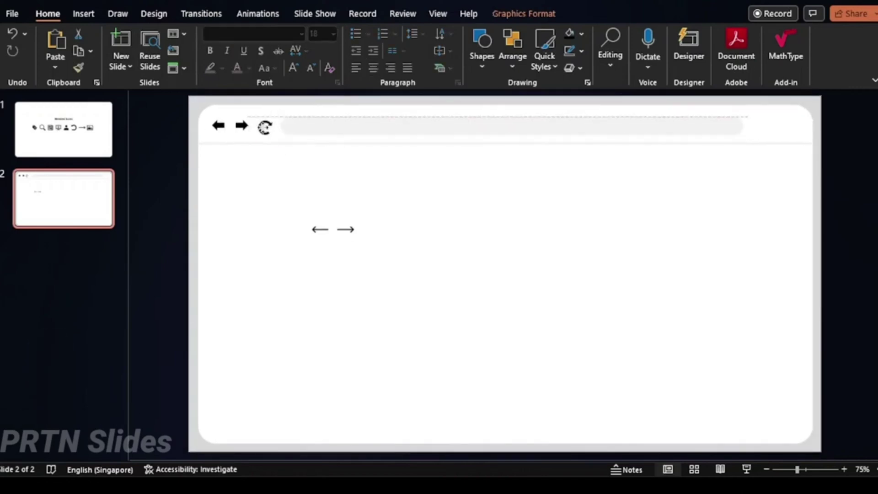
left_click(347, 229)
key("ctrl+x")
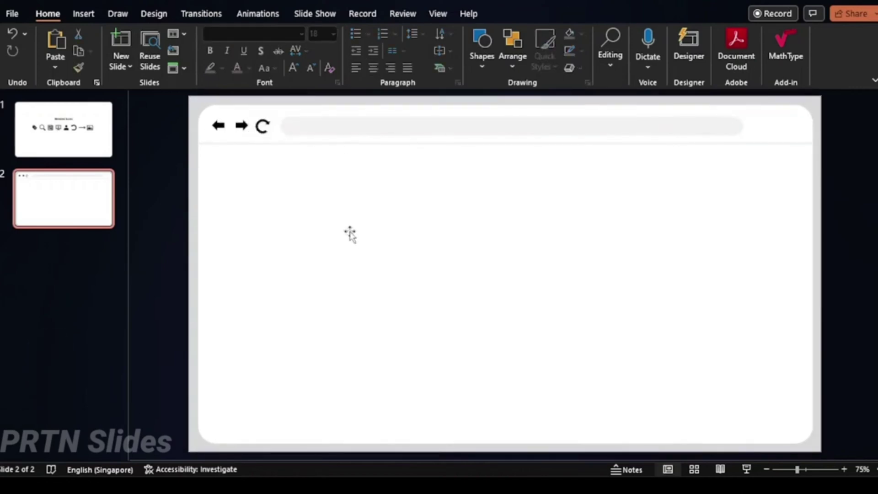
key("ctrl+v")
Step: Place the back and forward arrows side by side and group them into one object
left_click_drag(242, 158, 220, 156)
left_click(240, 155)
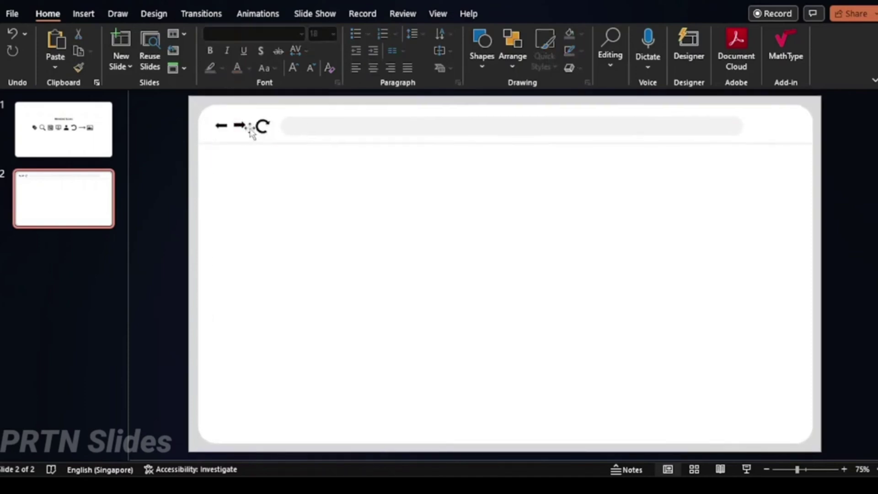
left_click_drag(250, 131, 266, 222)
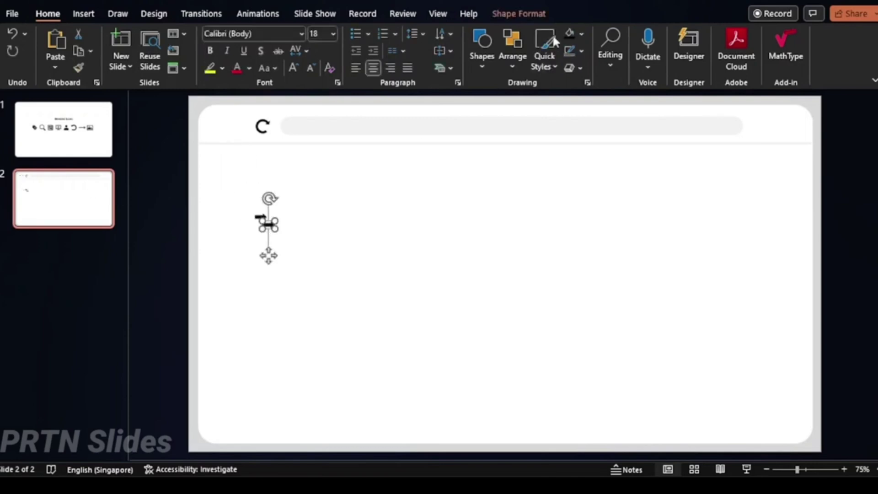
left_click(519, 14)
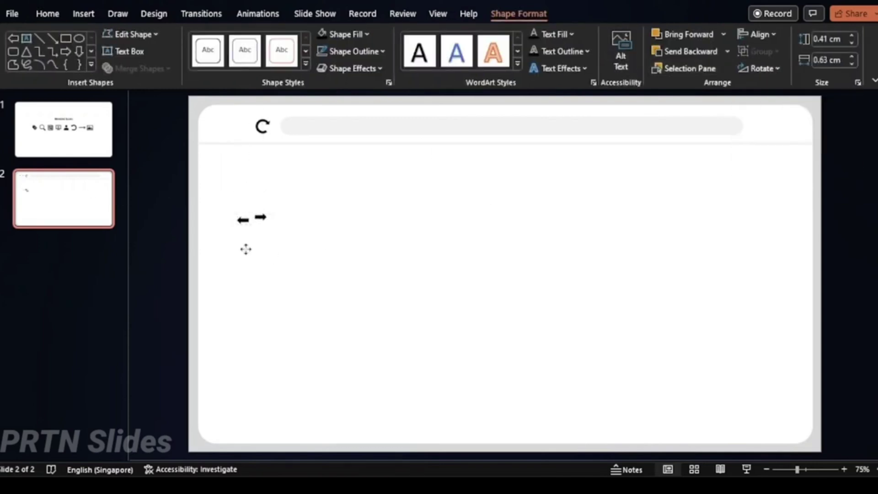
left_click(265, 217, "shift")
key("ctrl+g")
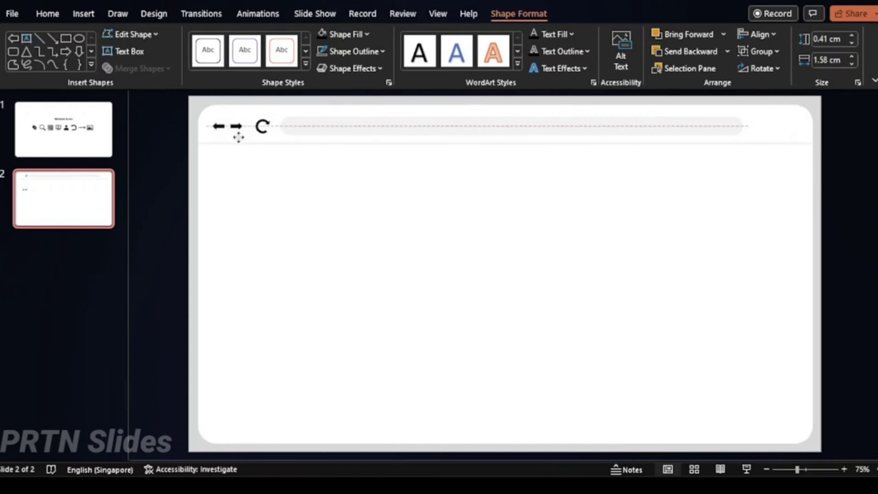
Step: Fill the arrow group and refresh icon dark grey
left_click(259, 126)
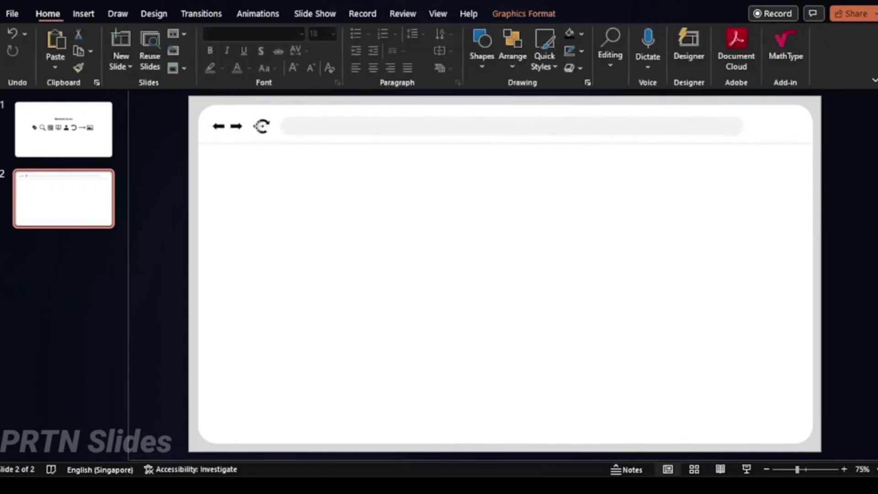
left_click(291, 123)
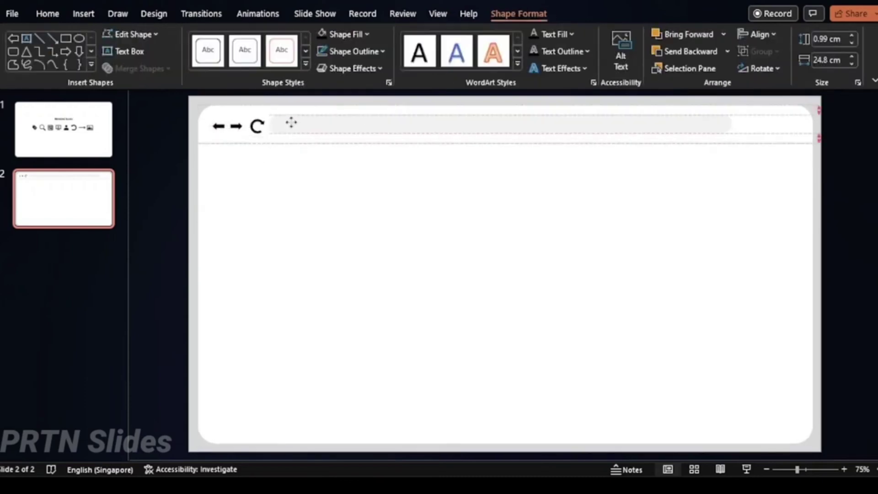
left_click(220, 128)
left_click(257, 128, "shift")
left_click(382, 51)
left_click(343, 120)
left_click(345, 35)
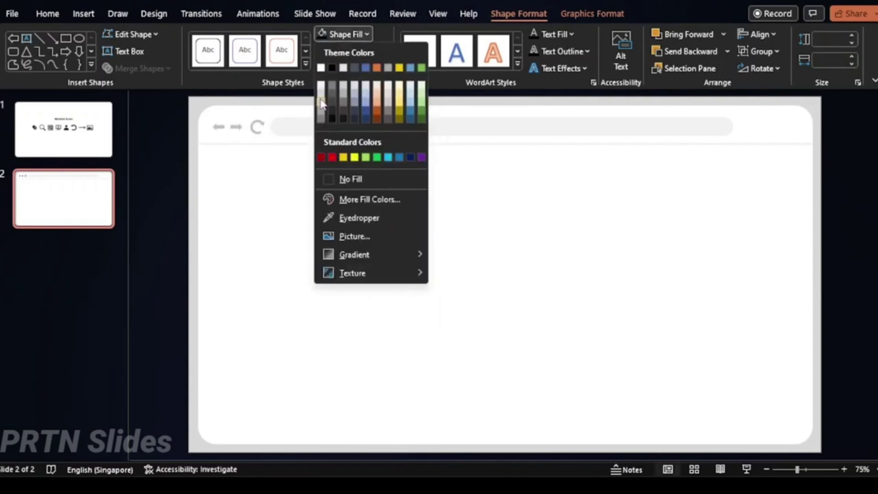
left_click(342, 110)
left_click(173, 119)
Step: Nudge the grey icons into place and group the refresh icon with the arrows
left_click(228, 125)
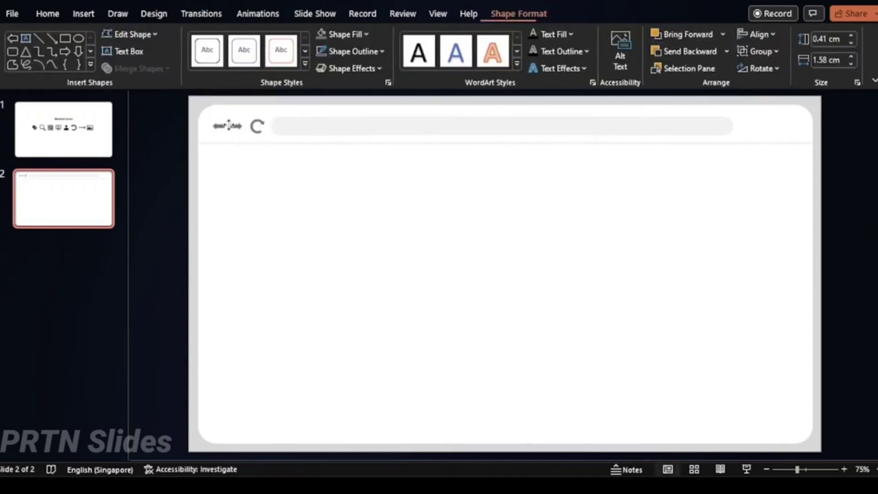
left_click(252, 125)
left_click(143, 108)
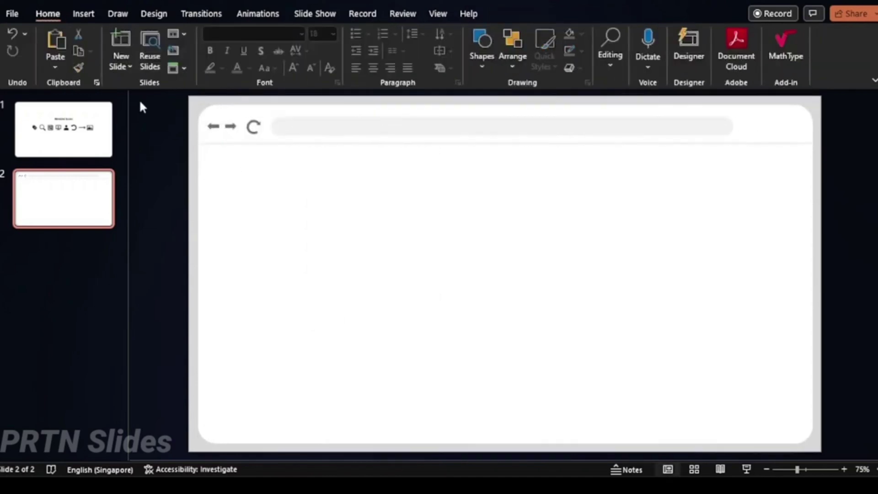
left_click(435, 127)
left_click(255, 126)
left_click(229, 127, "shift")
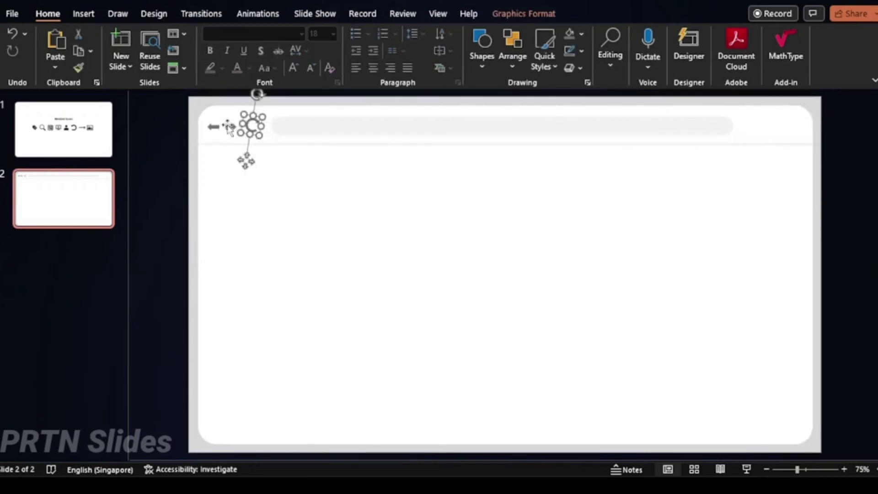
key("ctrl+g")
left_click(146, 125)
left_click(238, 127)
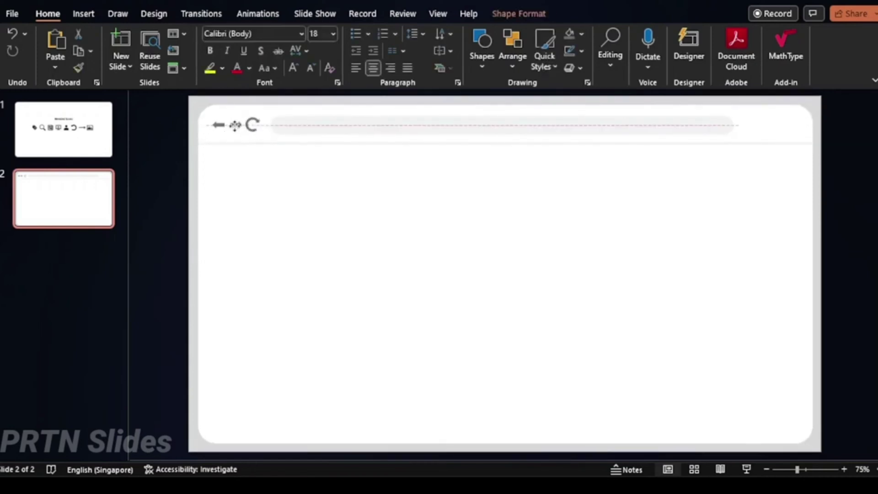
left_click(252, 124)
left_click(150, 163)
Step: Copy the person icon from the Needed Icons slide onto the browser mockup slide
left_click(63, 129)
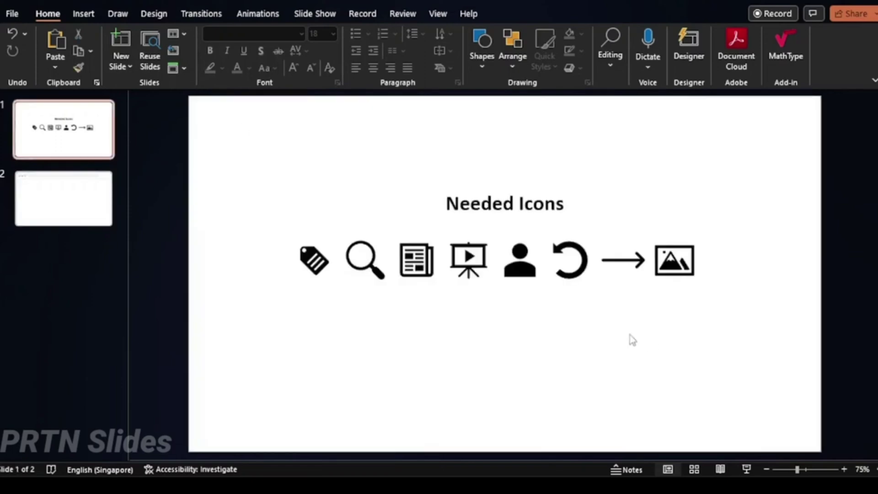
left_click(520, 261)
left_click(63, 199)
key("ctrl+v")
Step: Draw a circle behind the person icon and bring the icon to the front
left_click(83, 14)
left_click(245, 50)
left_click(305, 102)
left_click_drag(331, 200, 389, 258)
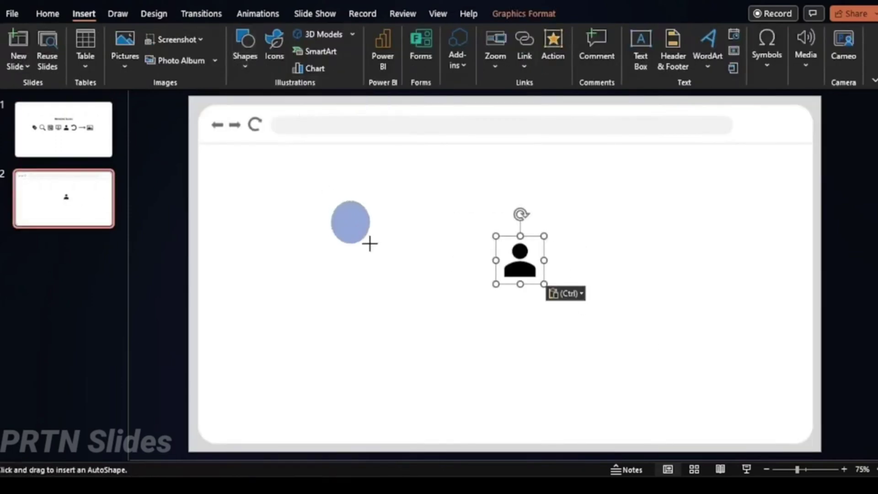
left_click(519, 261)
key("Delete")
left_click(524, 14)
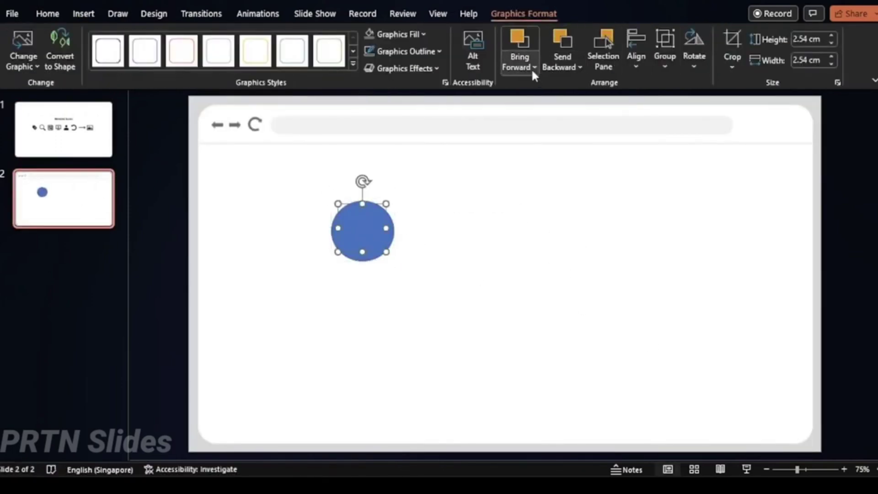
left_click(533, 67)
left_click(526, 94)
left_click(384, 208)
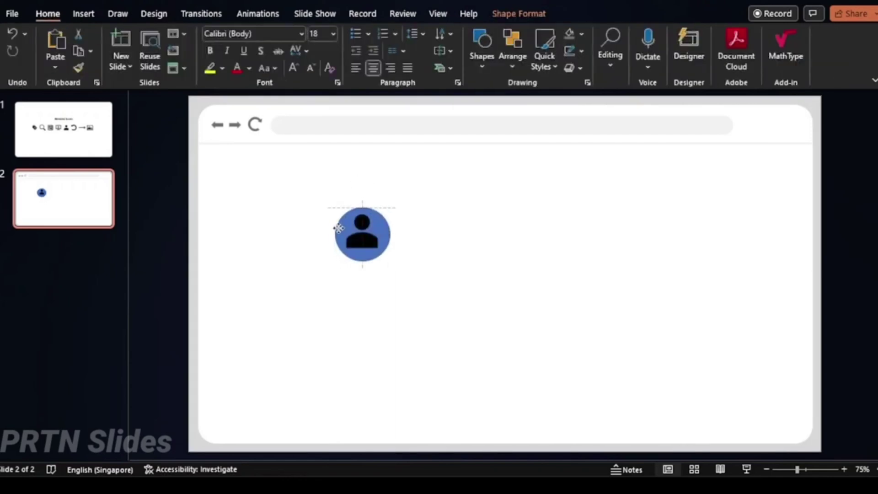
Step: Fill the circle black and make the person icon white
left_click(593, 14)
left_click(397, 34)
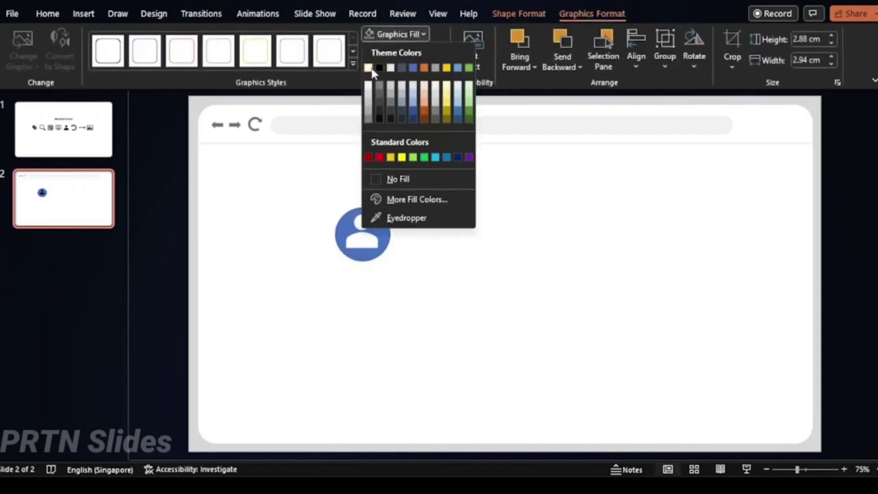
left_click(379, 69)
left_click(519, 14)
left_click(368, 34)
left_click(330, 67)
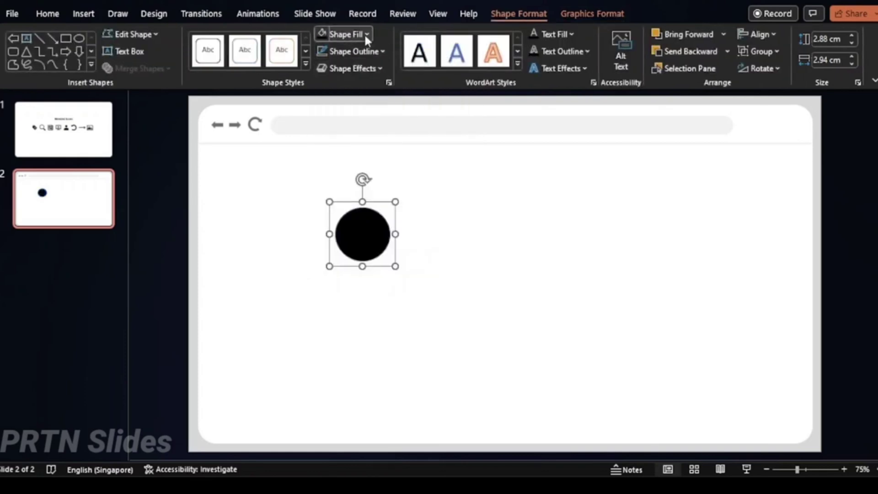
left_click(356, 241)
left_click(392, 34)
left_click(389, 68)
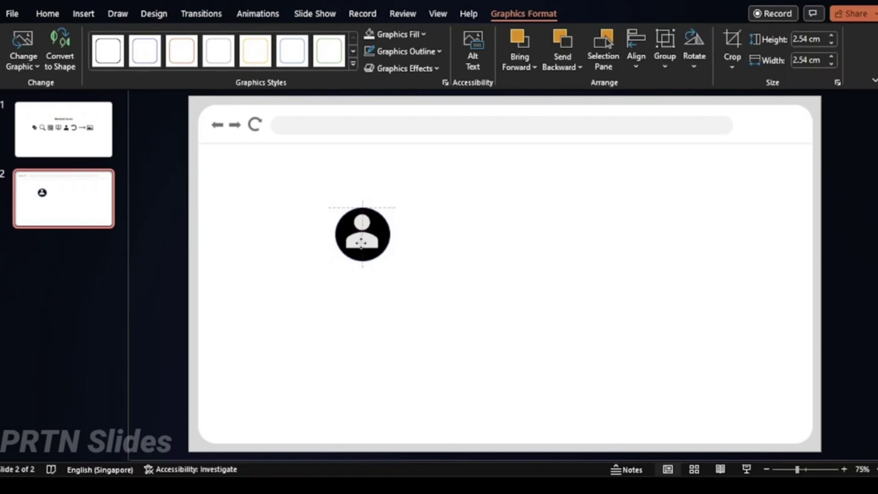
Step: Try aligning the icon with the circle, then undo the alignment
key("ctrl+a")
left_click(636, 55)
left_click(644, 121)
key("ctrl+z")
left_click(318, 198)
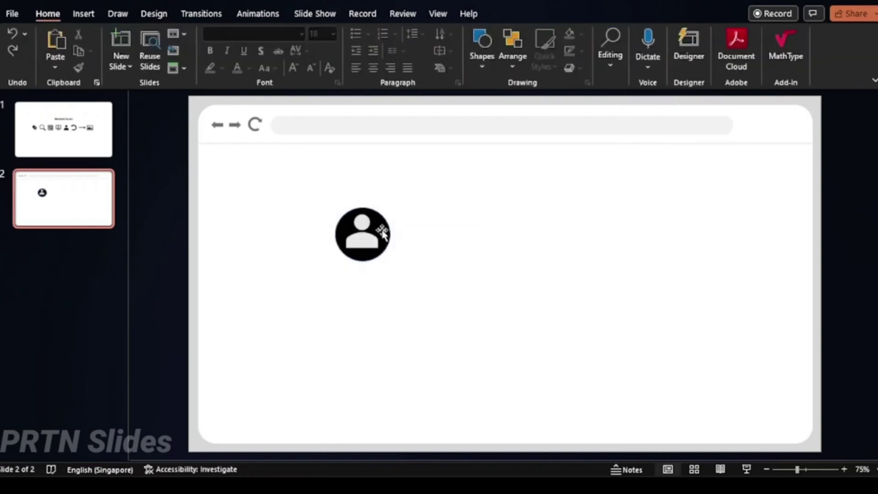
Step: Merge the circle and person icon into one profile badge and shrink it to the bar's right end
left_click(382, 233)
left_click(365, 240)
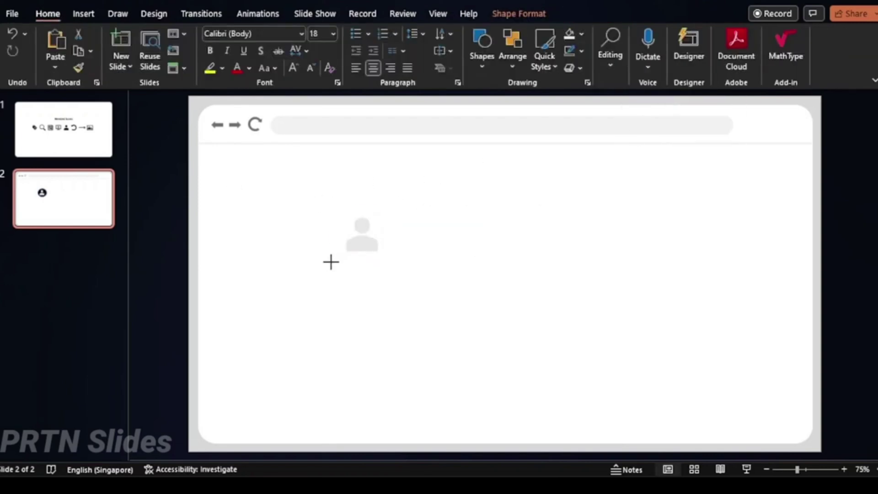
left_click(366, 235, "shift")
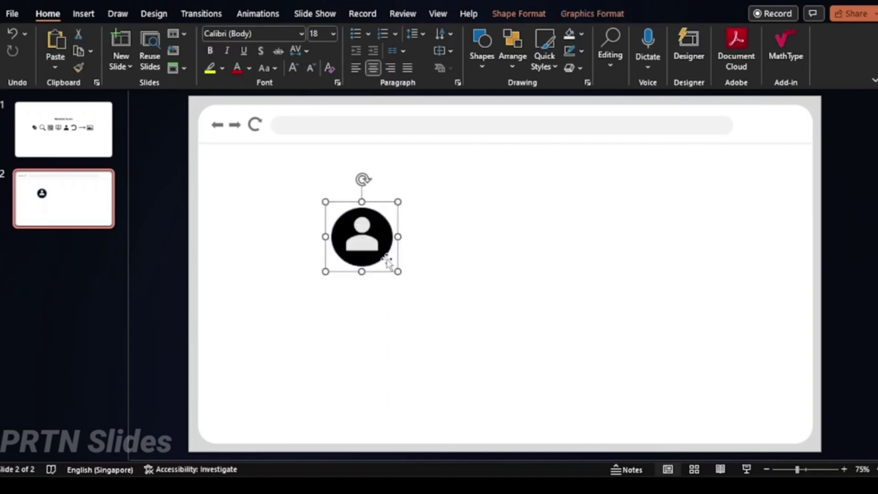
left_click(363, 236)
left_click(363, 236, "shift")
left_click(517, 13)
left_click(137, 68)
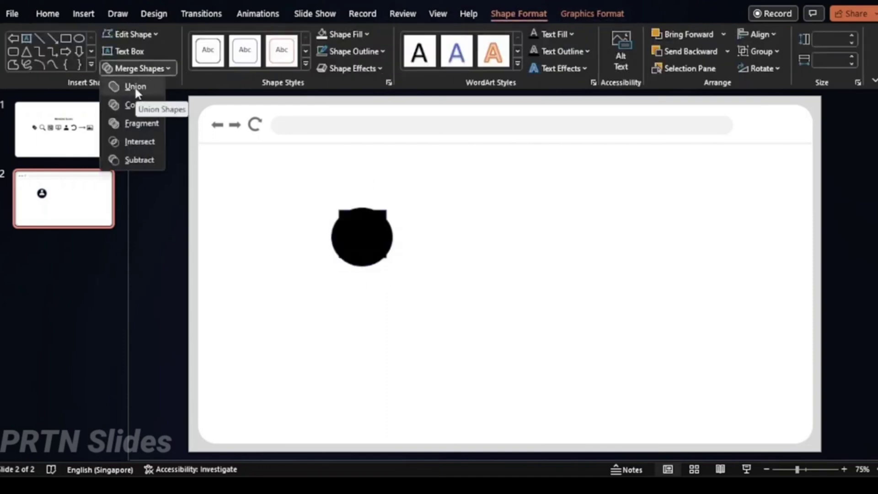
left_click(139, 159)
mouse_move(393, 266)
left_mouse_down()
mouse_move(365, 238)
mouse_move(757, 171)
mouse_move(749, 169)
left_mouse_up()
Step: Draw a small circle and duplicate it twice to make three dots
left_click(79, 38)
left_click_drag(277, 212, 287, 220)
key("ctrl+d")
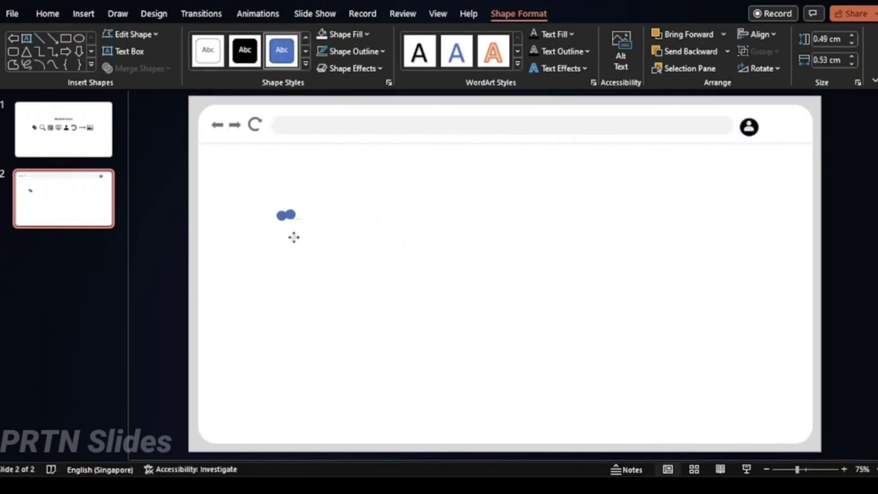
key("Right")
key("Right")
key("Right")
key("ctrl+d")
Step: Fill the three dots green, yellow and red
left_click(282, 216)
left_click(353, 34)
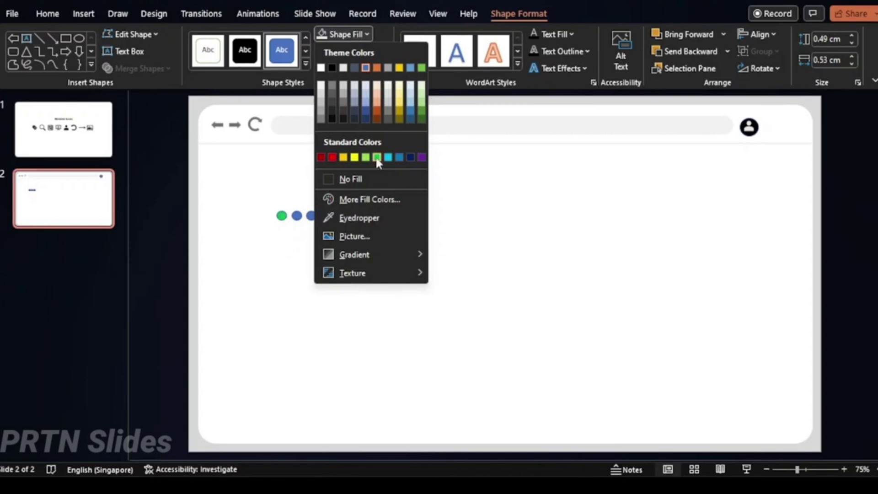
left_click(377, 157)
left_click(297, 215)
left_click(360, 34)
left_click(343, 157)
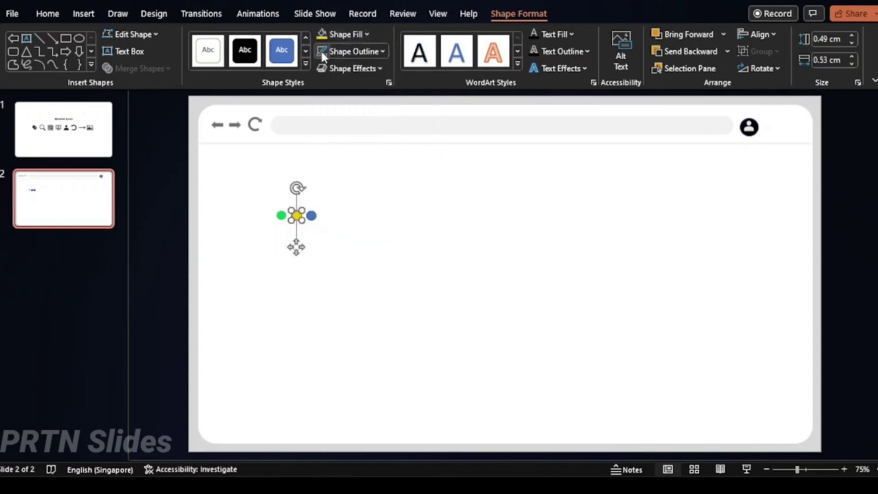
left_click(311, 215)
left_click(346, 34)
left_click(332, 157)
Step: Group the three coloured dots and place them beside the profile icon
left_click(281, 215, "shift")
left_click(297, 215, "shift")
key("ctrl+g")
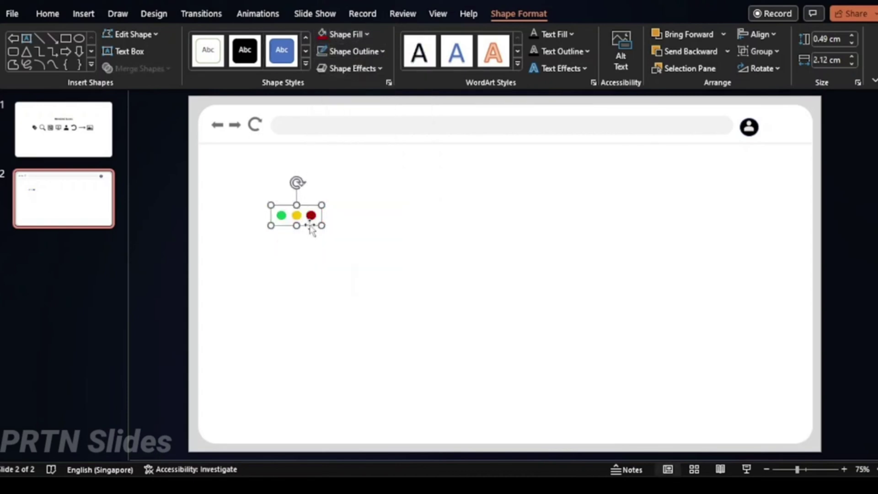
left_click_drag(302, 215, 803, 133)
left_click(750, 124)
left_click(794, 125)
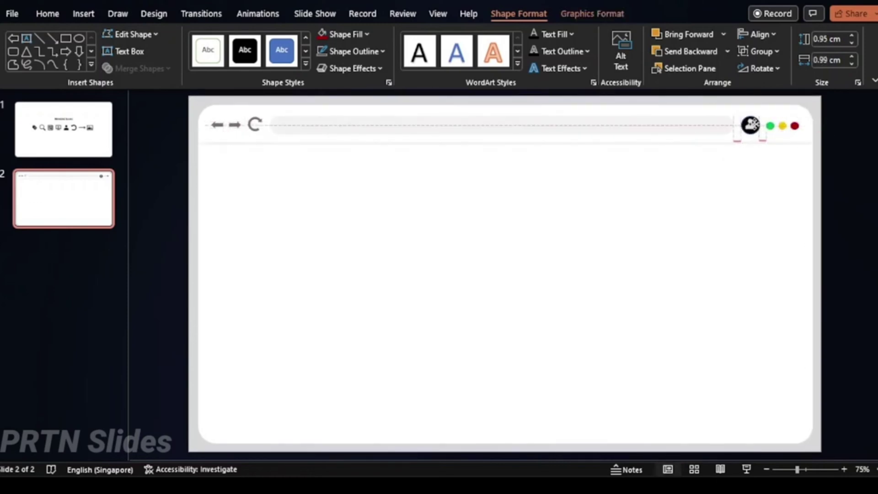
left_click(842, 168)
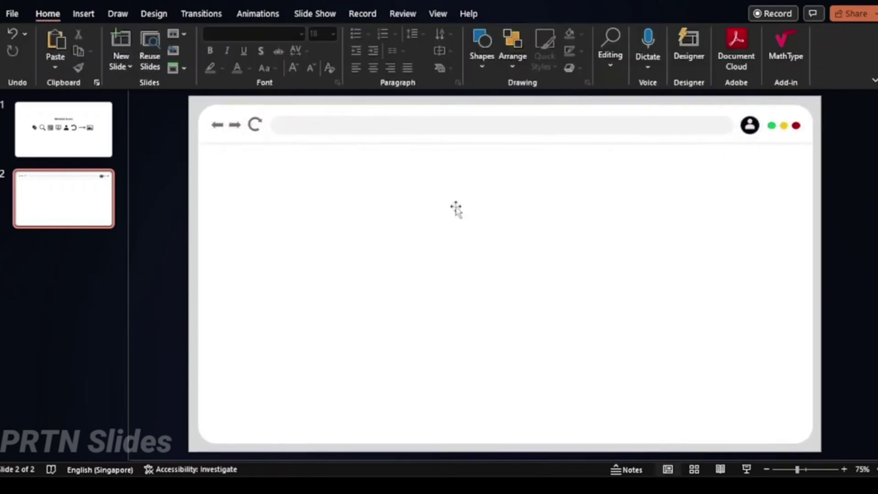
Step: Make the address bar's Google.com text grey
left_click(413, 119)
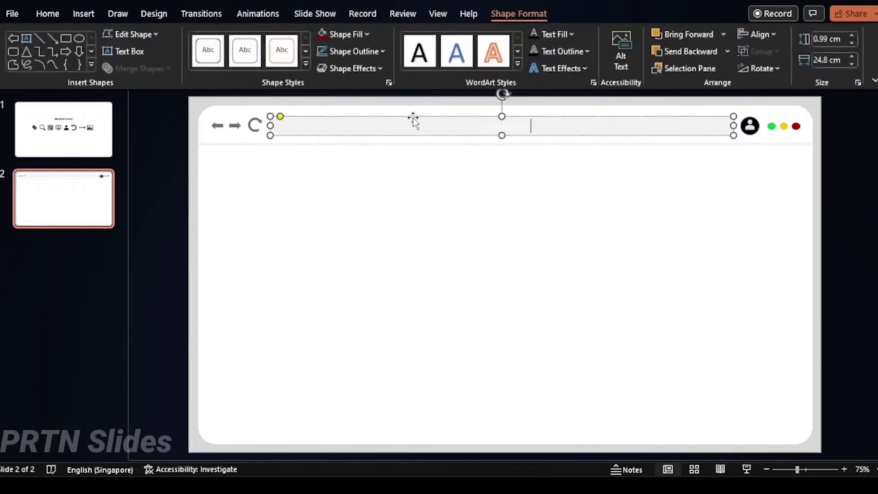
key("ctrl+a")
left_click(249, 68)
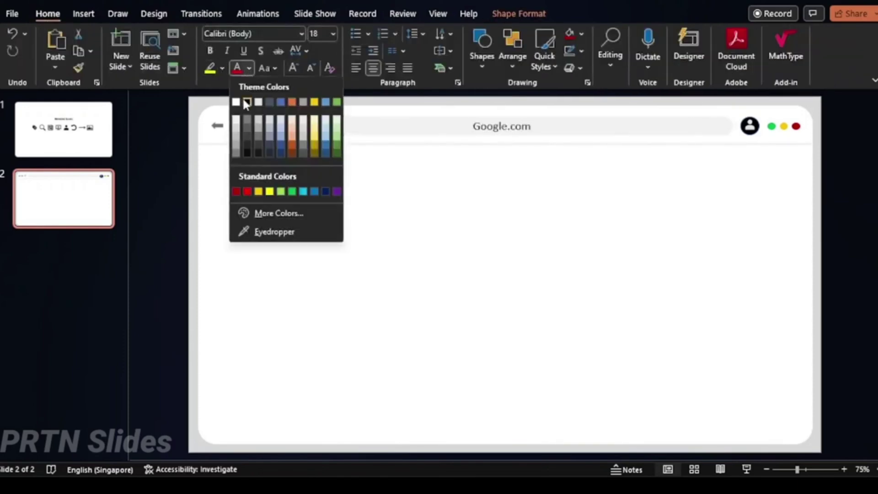
left_click(259, 138)
left_click(800, 204)
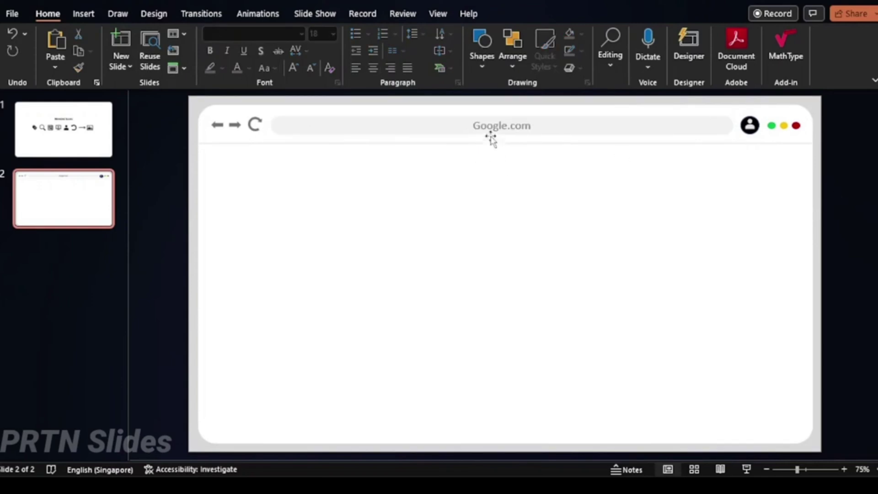
Step: Try changing the address word to lowercase 'google', then undo it
double_click(489, 126)
type("google")
left_click(849, 149)
key("ctrl+z")
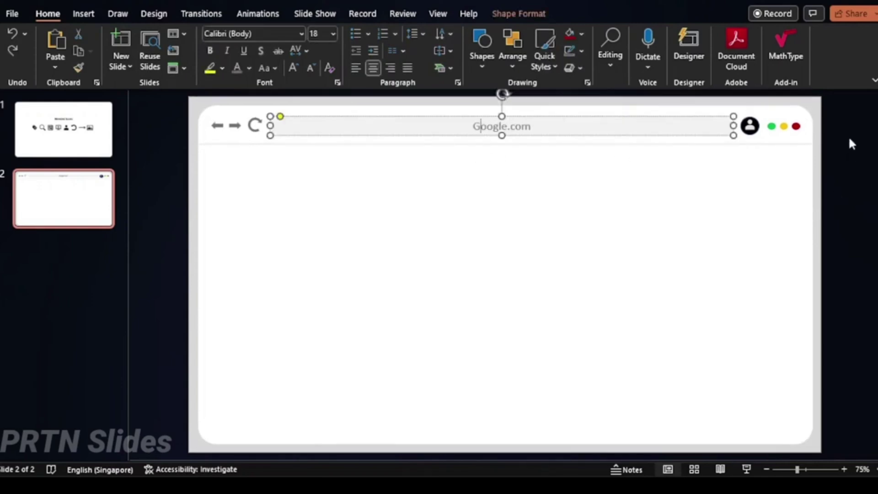
left_click(380, 236)
Step: Draw a text box near the top of the slide and type GOOGLE
left_click(90, 15)
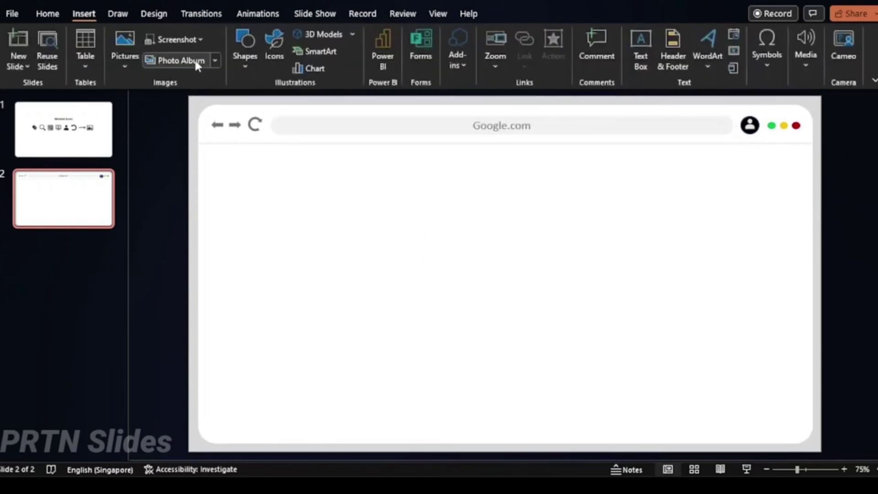
key("alt+n")
key("x")
left_click_drag(315, 177, 703, 251)
type("T")
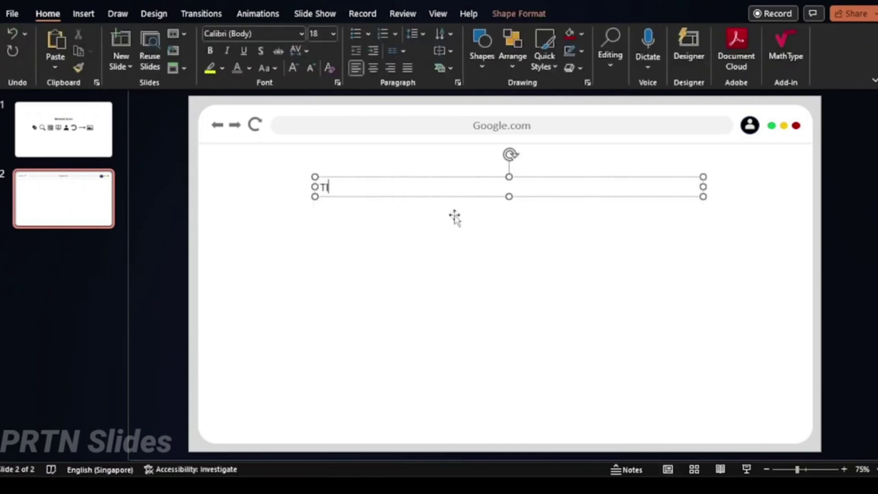
Step: Make GOOGLE bold, centred, 66 pt Aharoni, and fit its box at the slide centre
left_click(373, 68)
left_click(210, 50)
left_click(293, 67)
left_click(293, 67)
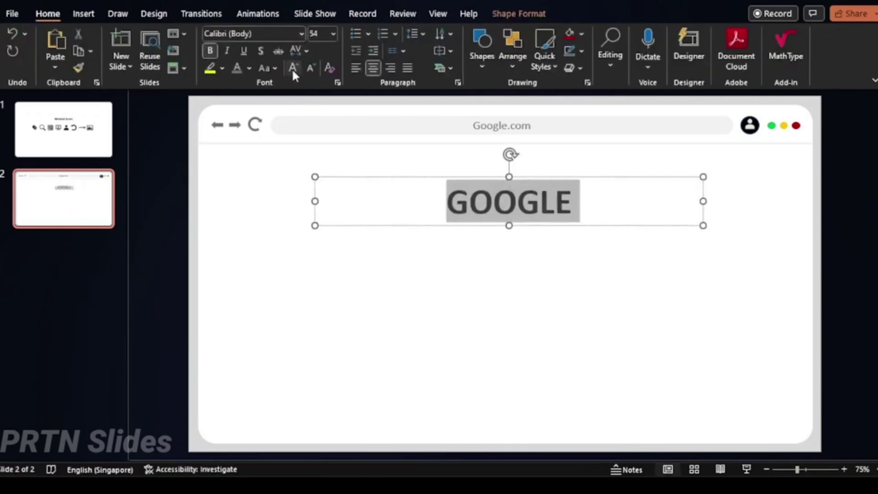
left_click(301, 34)
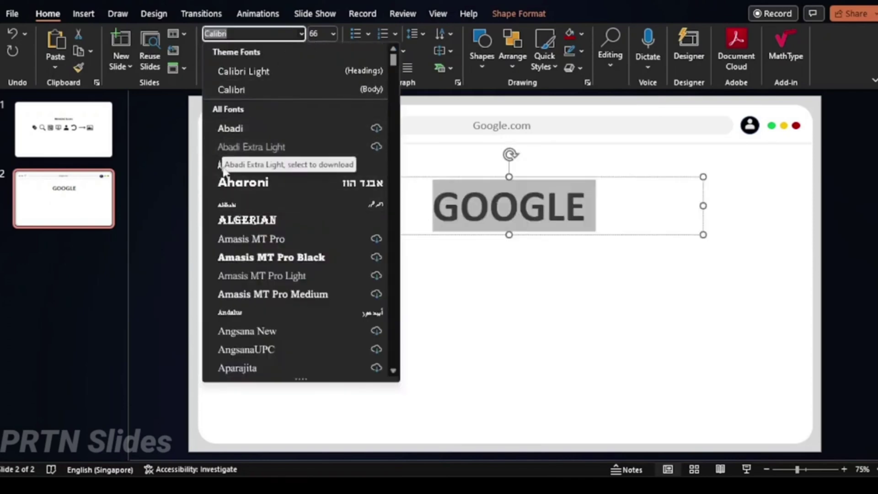
left_click(225, 185)
left_click_drag(701, 206, 526, 206)
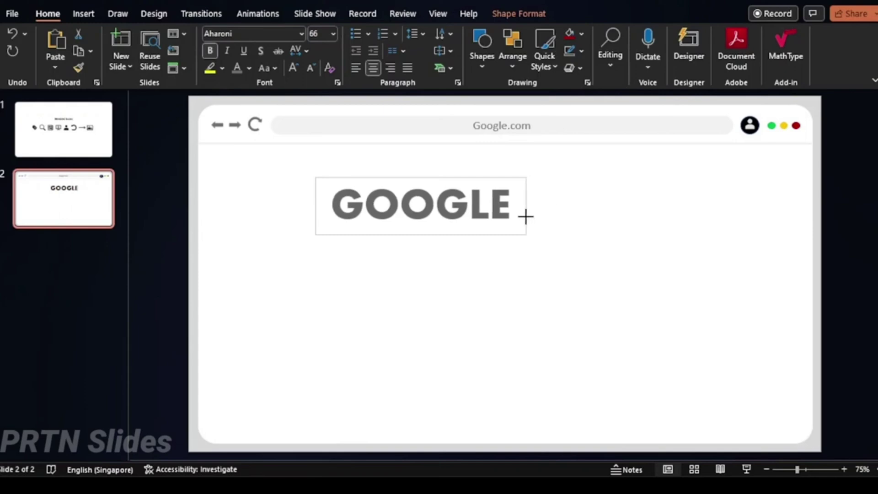
left_click_drag(448, 235, 533, 260)
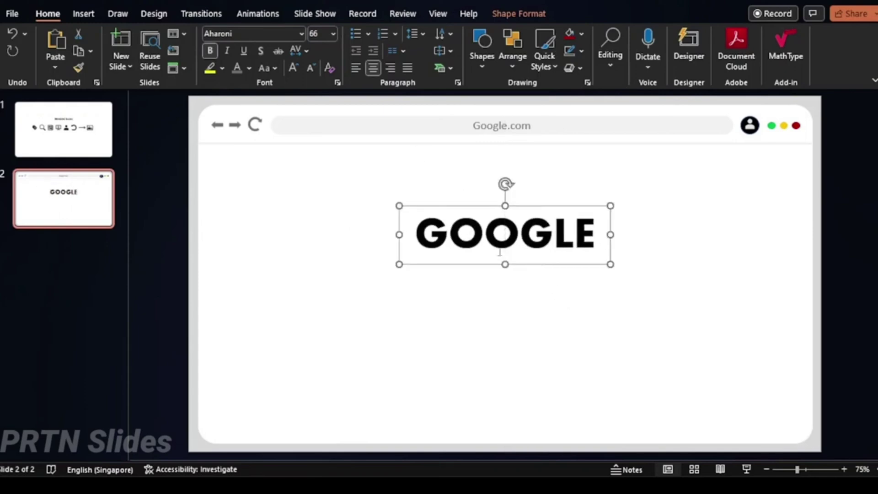
left_click_drag(416, 233, 448, 233)
Step: Colour the first G blue, the first O dark red and the second O yellow
left_click(250, 67)
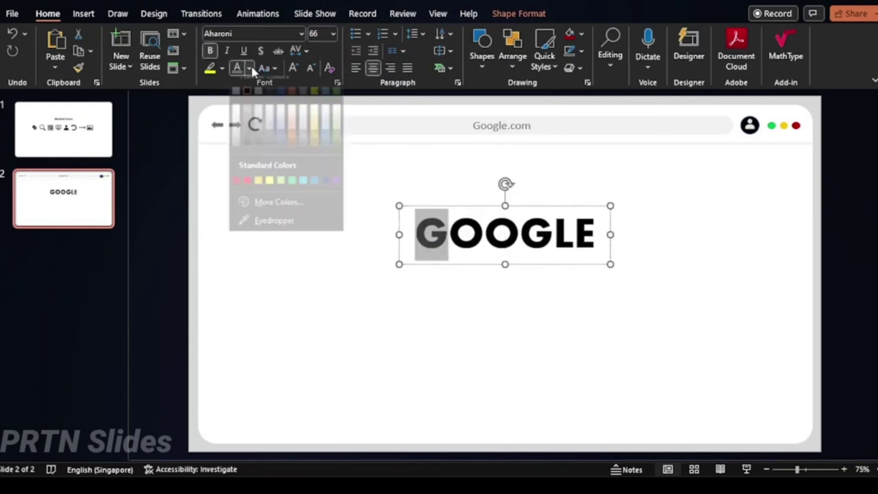
left_click(325, 192)
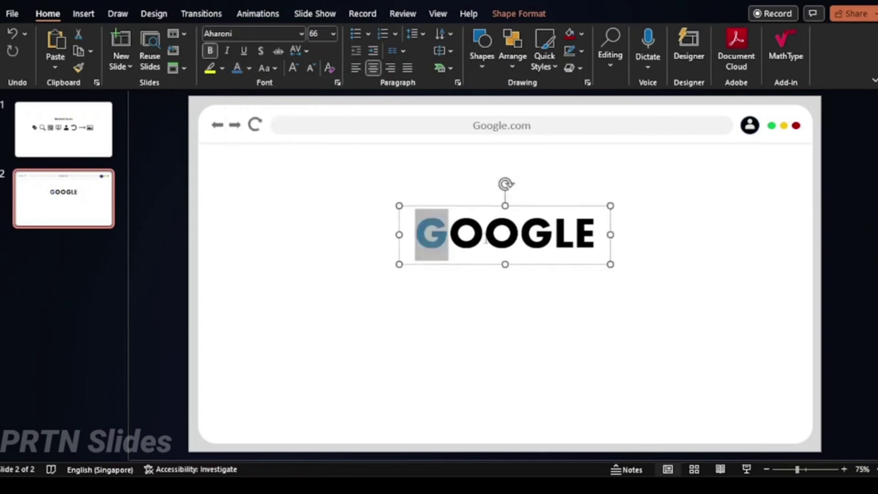
left_click_drag(451, 234, 573, 234)
left_click(251, 67)
left_click(236, 191)
left_click(519, 235)
left_click(250, 67)
left_click(267, 191)
Step: Colour the second G green, the L blue and the E dark red
left_click(249, 67)
left_click(289, 191)
left_click(250, 68)
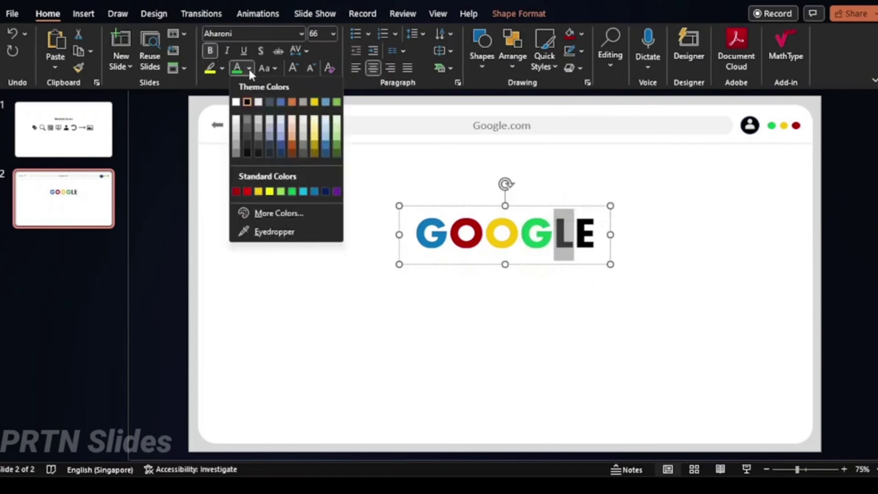
left_click(312, 191)
left_click_drag(574, 234, 595, 233)
left_click(250, 67)
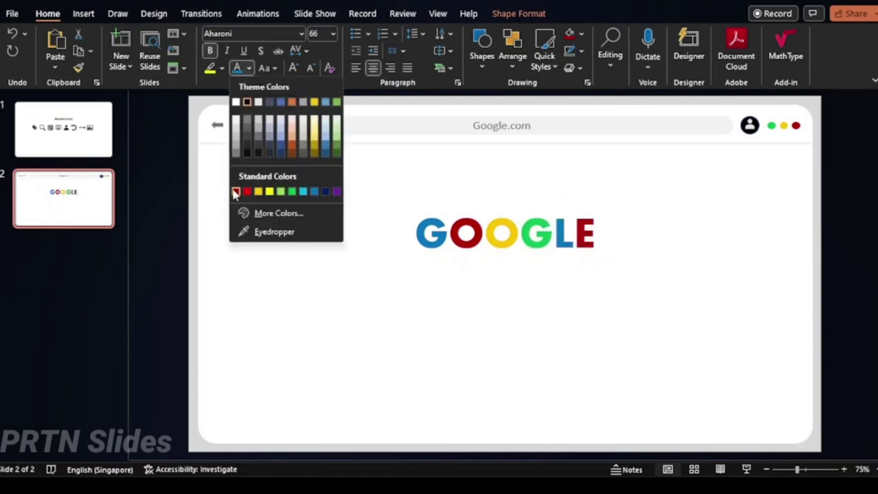
left_click(236, 191)
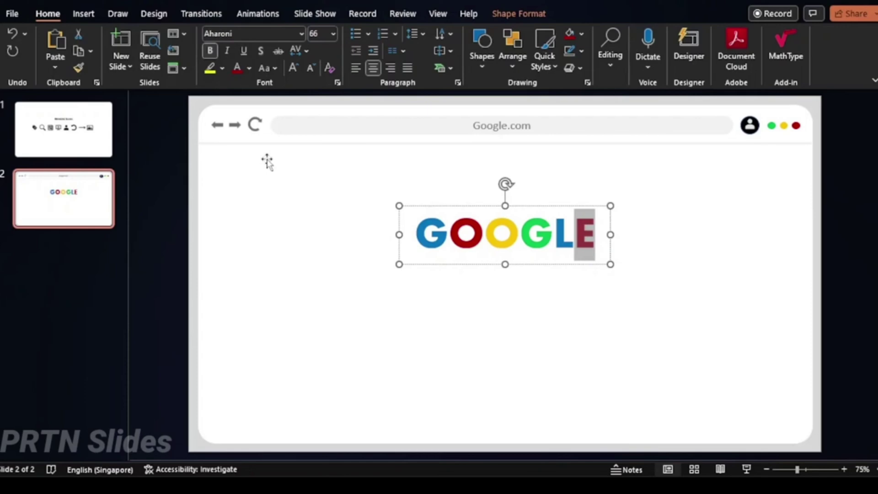
Step: Recolour the second G blue and the L green
left_click(560, 251)
mouse_move(555, 233)
left_mouse_down()
mouse_move(519, 233)
mouse_move(575, 234)
left_mouse_up()
left_click(249, 68)
left_click(313, 191)
left_click(249, 67)
left_click(292, 192)
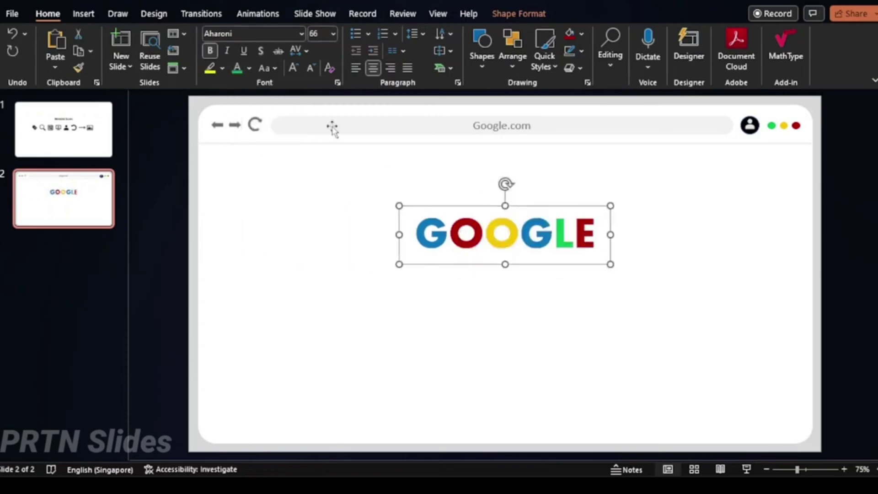
left_click(83, 14)
left_click(245, 48)
Step: Draw a fully rounded light grey search bar centred under GOOGLE
left_click(257, 190)
mouse_move(307, 255)
left_mouse_down()
mouse_move(734, 292)
mouse_move(324, 256)
left_mouse_up()
mouse_move(488, 283)
left_mouse_down()
mouse_move(523, 281)
mouse_move(511, 290)
mouse_move(513, 276)
mouse_move(521, 279)
mouse_move(508, 272)
left_mouse_up()
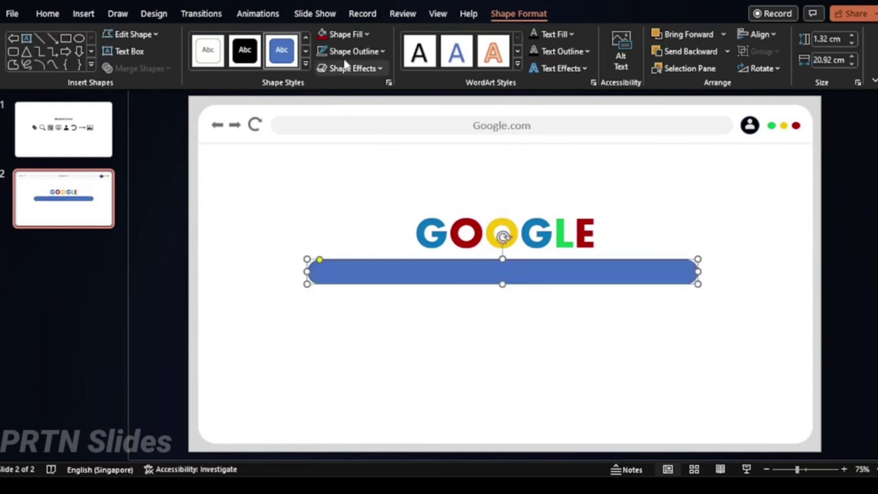
left_click(343, 35)
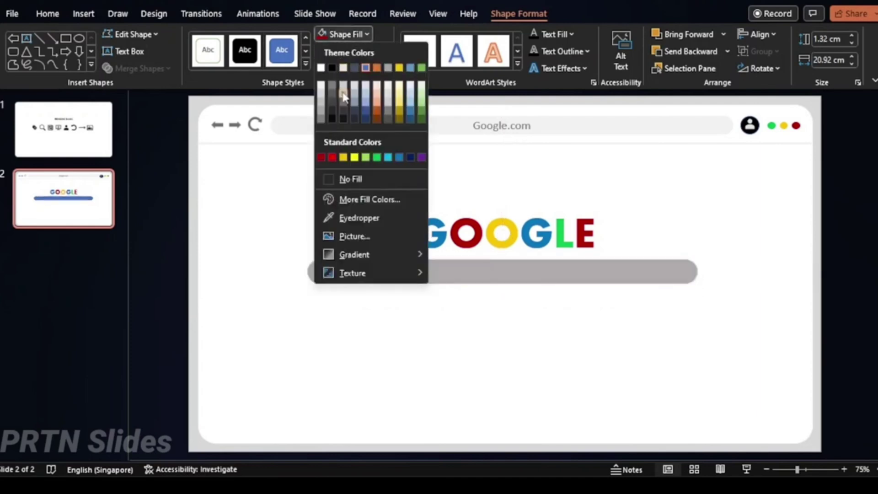
left_click(321, 93)
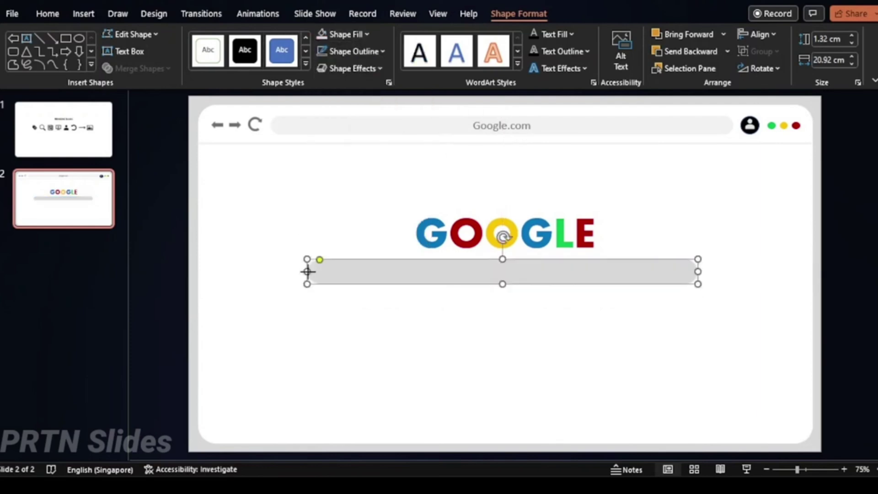
left_click_drag(302, 271, 313, 271)
mouse_move(448, 274)
left_mouse_down()
mouse_move(458, 276)
mouse_move(439, 276)
left_mouse_up()
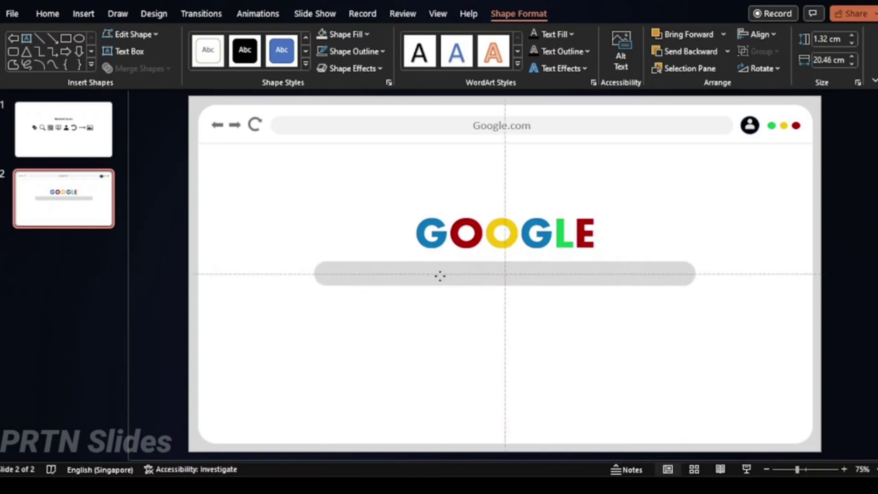
Step: Copy the magnifier icon from slide 1, shrink it, and place it at the bar's left end
left_click(91, 127)
left_click(362, 256)
key("ctrl+c")
left_click(63, 199)
key("ctrl+v")
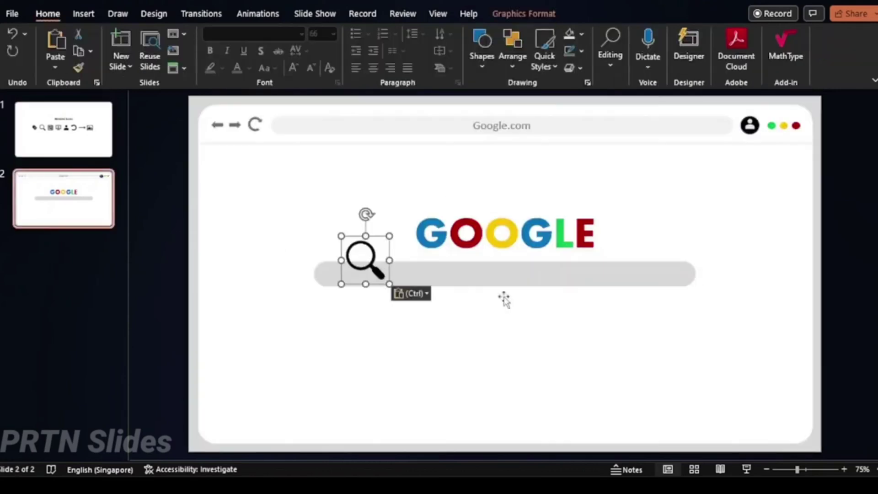
mouse_move(388, 284)
left_mouse_down()
mouse_move(376, 275)
mouse_move(335, 312)
mouse_move(677, 315)
left_mouse_up()
left_click_drag(630, 357, 330, 307)
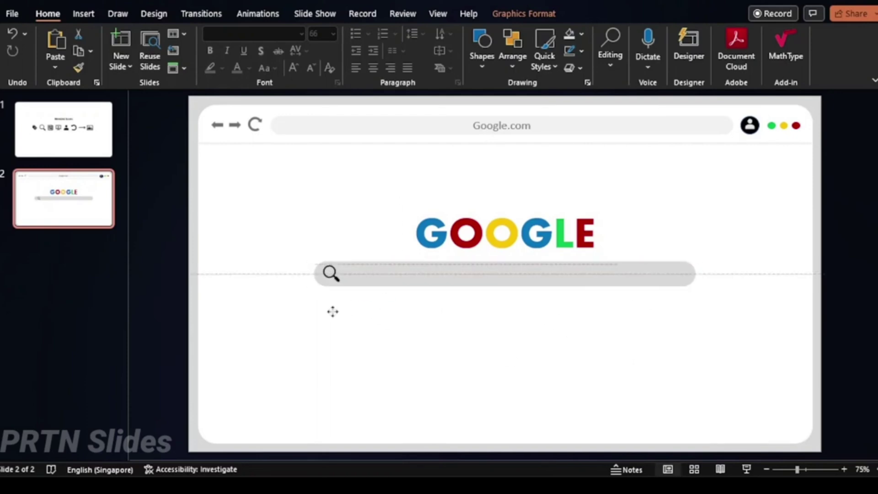
Step: Give the search bar a paler fill and colour the magnifier light grey
left_click(412, 279)
left_click(582, 34)
left_click(569, 88)
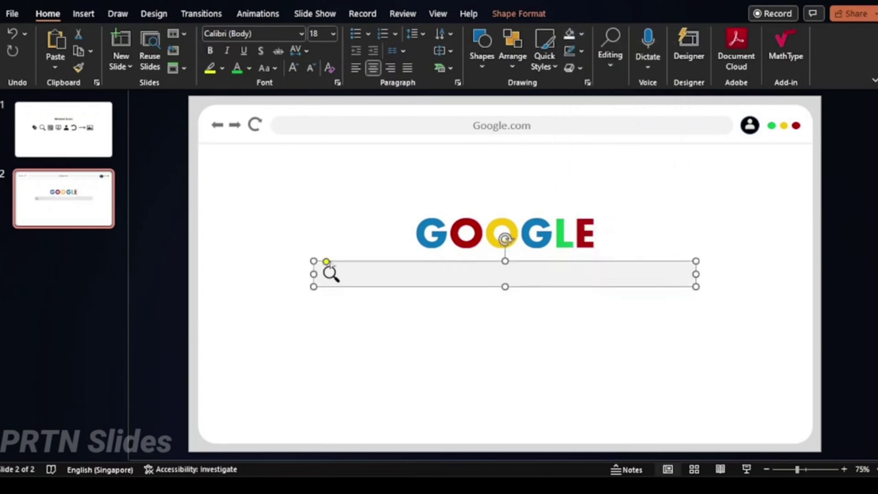
left_click(331, 273)
left_click(581, 33)
left_click(567, 110)
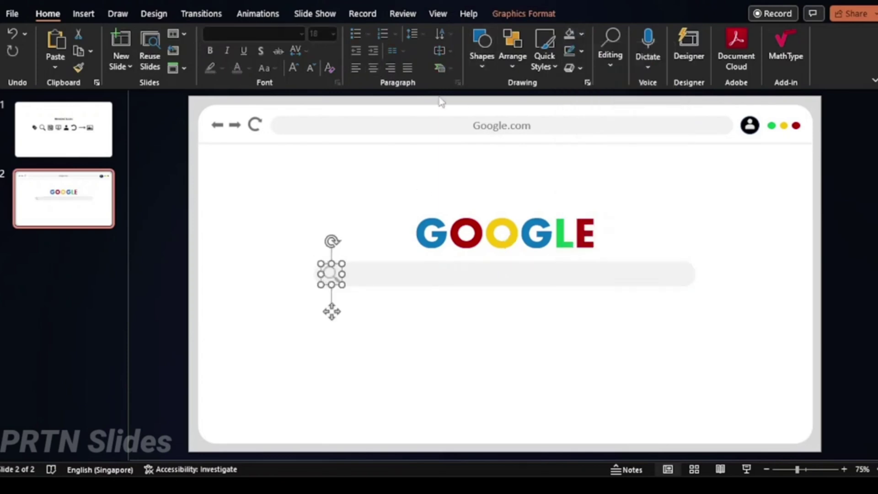
left_click(385, 282, "shift")
left_click(84, 13)
left_click(641, 50)
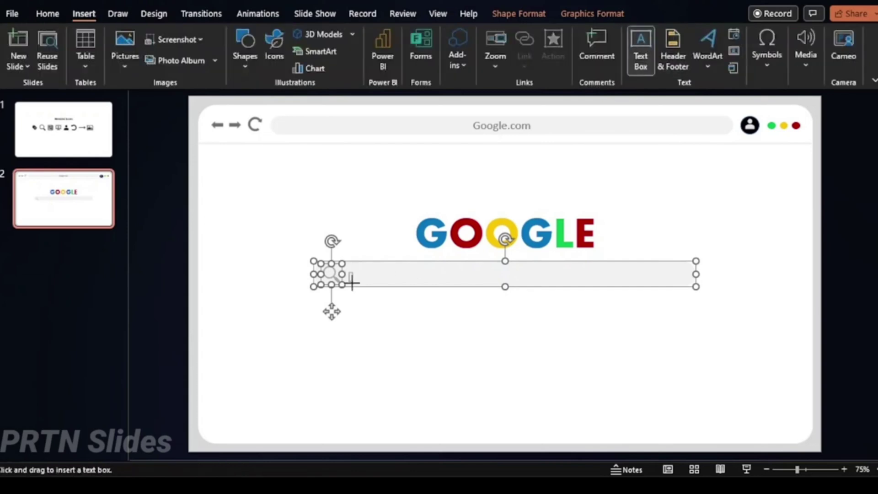
Step: Add grey, centred 'Insert Your Title Here' text across the search bar beside the magnifier
left_click_drag(352, 284, 682, 284)
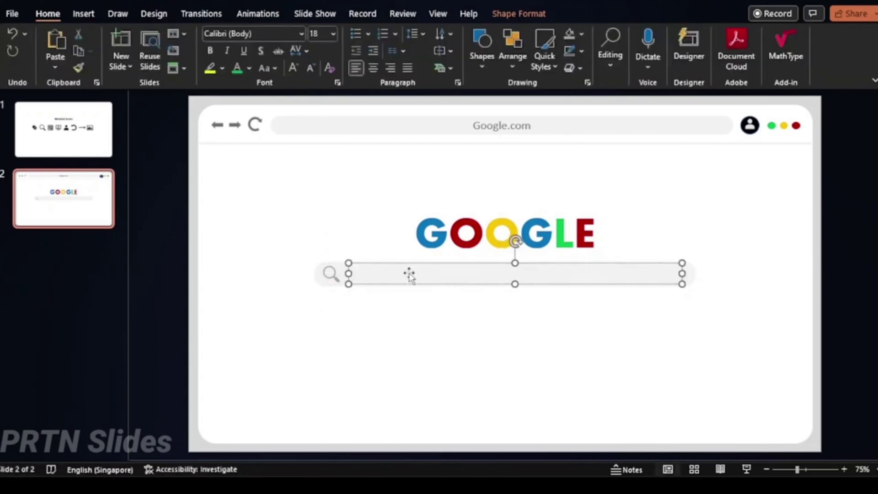
type("Insert Your Title Here")
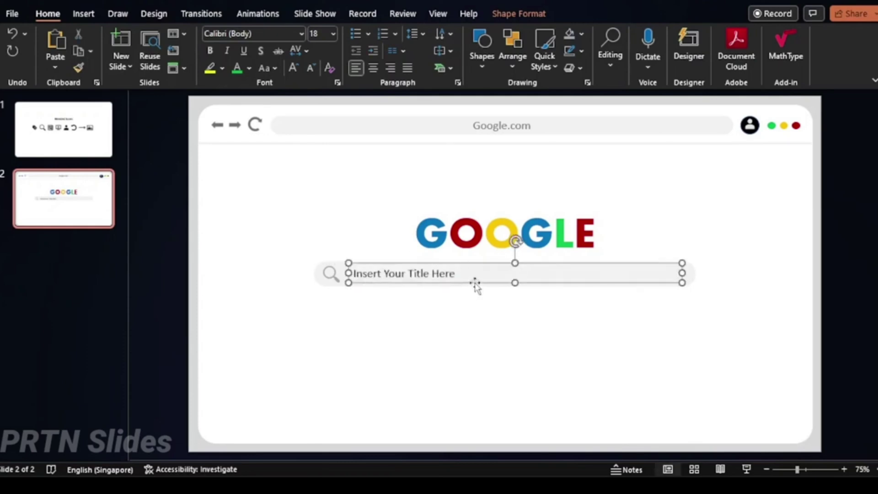
left_click(496, 126)
left_click_drag(455, 273, 353, 273)
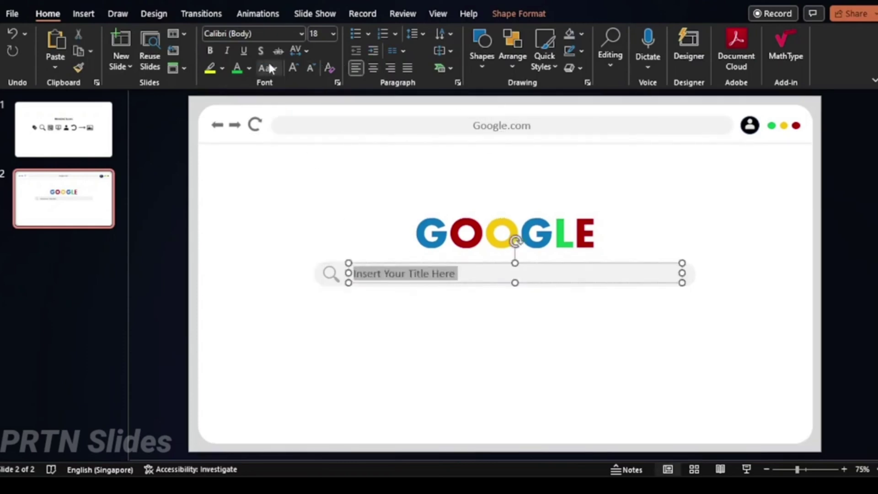
left_click(249, 68)
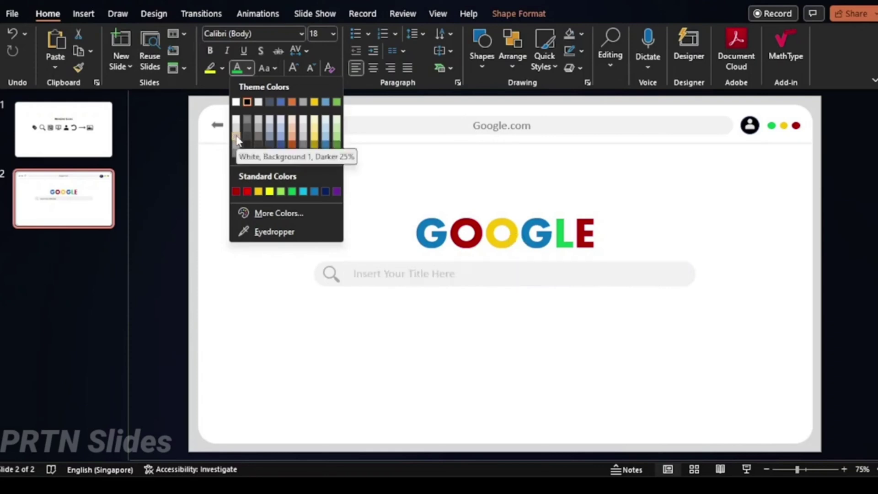
left_click(236, 150)
left_click(373, 68)
left_click_drag(611, 262, 601, 260)
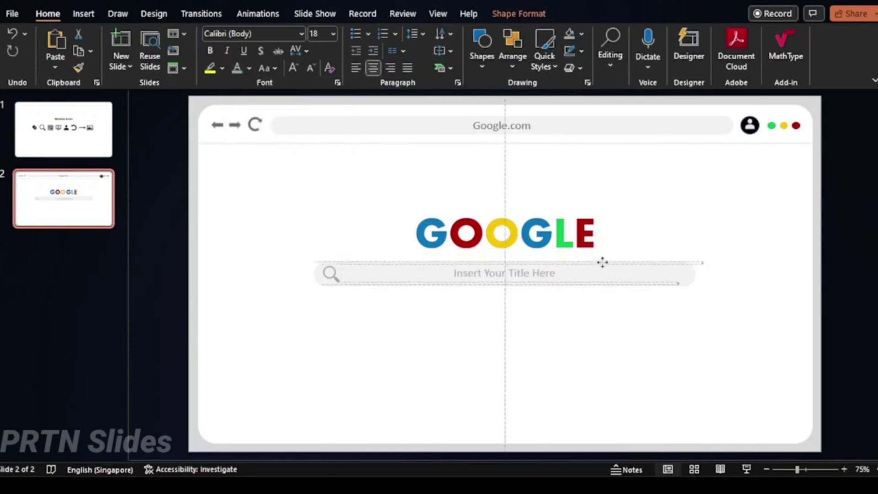
left_click(328, 273, "shift")
left_click(329, 276)
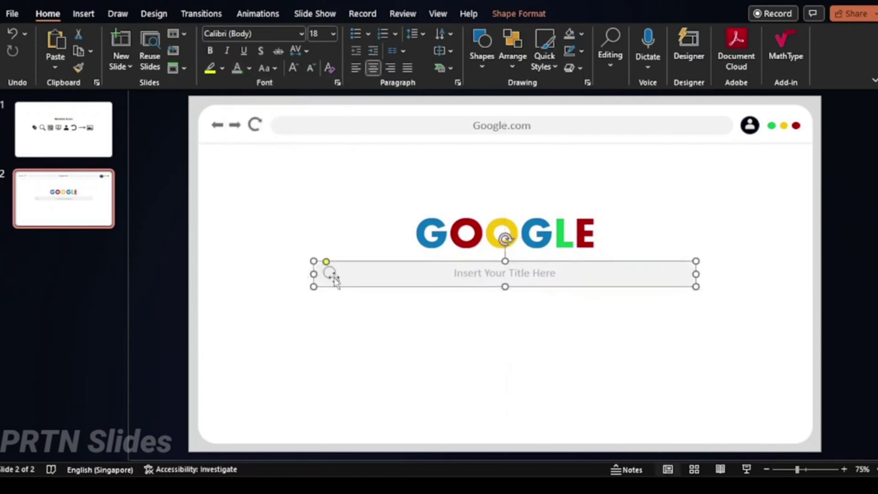
left_click_drag(331, 278, 345, 275)
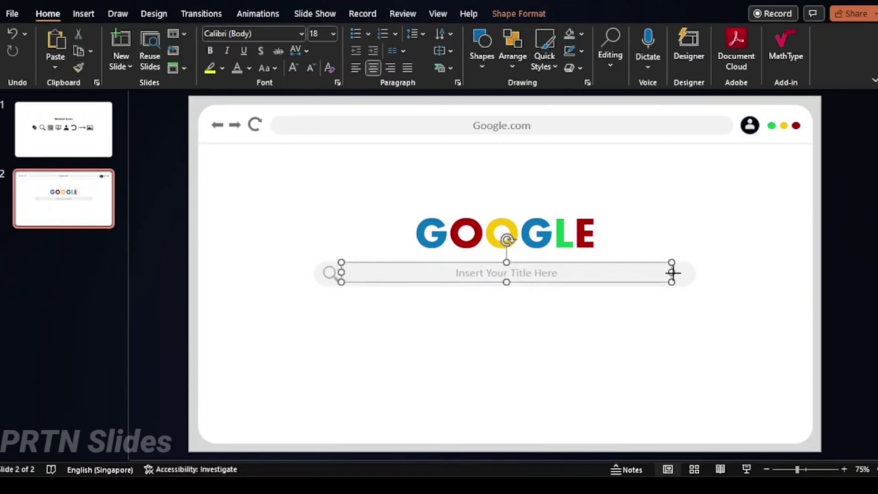
left_click(854, 189)
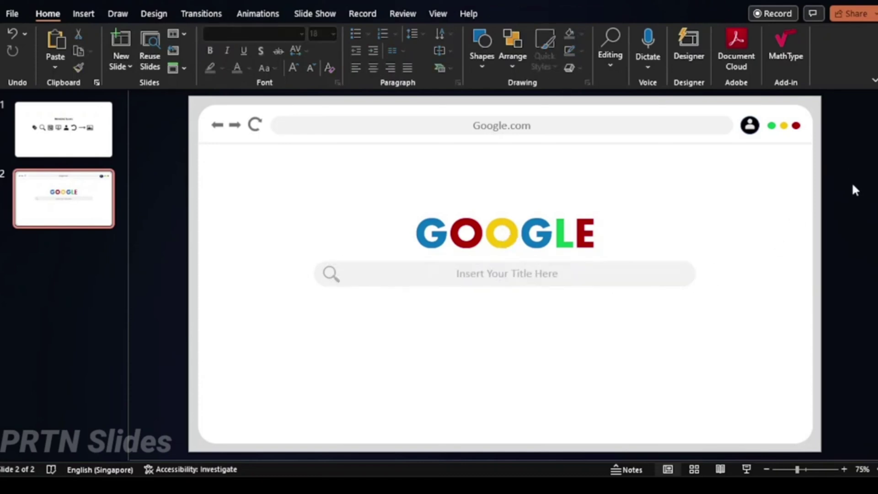
Step: Draw a small button below the search bar, duplicate it, and centre the pair
left_click(83, 13)
left_click(245, 48)
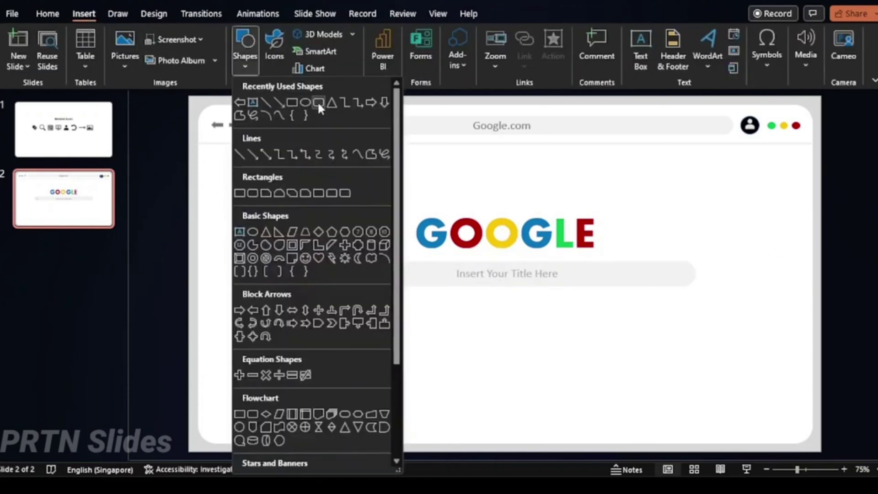
left_click(256, 191)
left_click_drag(330, 297, 410, 319)
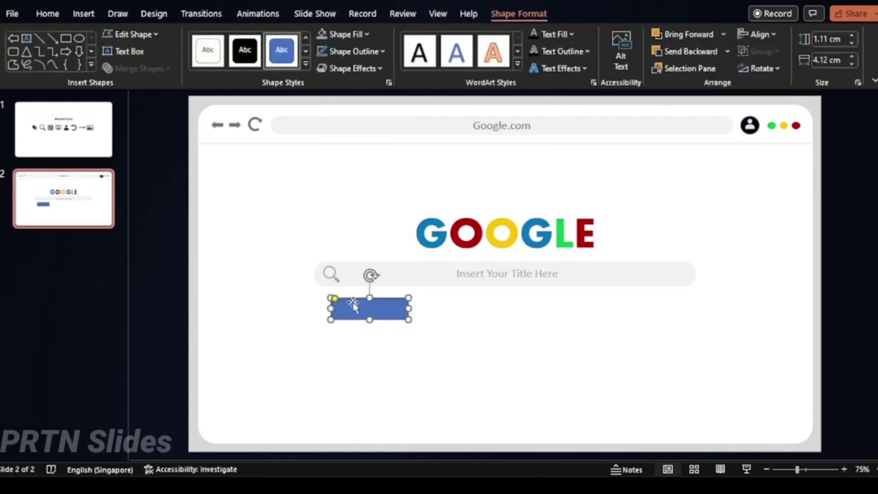
left_click_drag(353, 306, 392, 306)
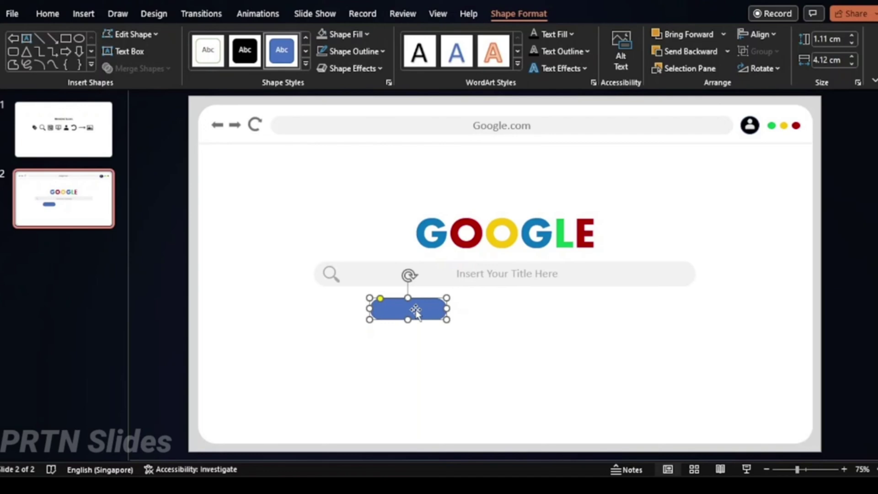
left_click_drag(415, 311, 504, 314, "ctrl")
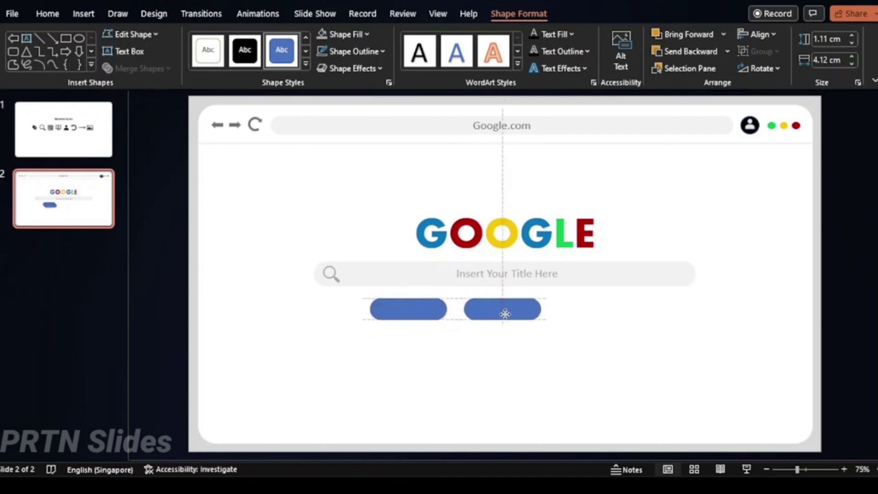
left_click(408, 309, "shift")
left_click_drag(408, 309, 450, 309)
Step: Fill both buttons light grey, label them Google Search and I'm Feeling Lucky, widening the right one
left_click(346, 34)
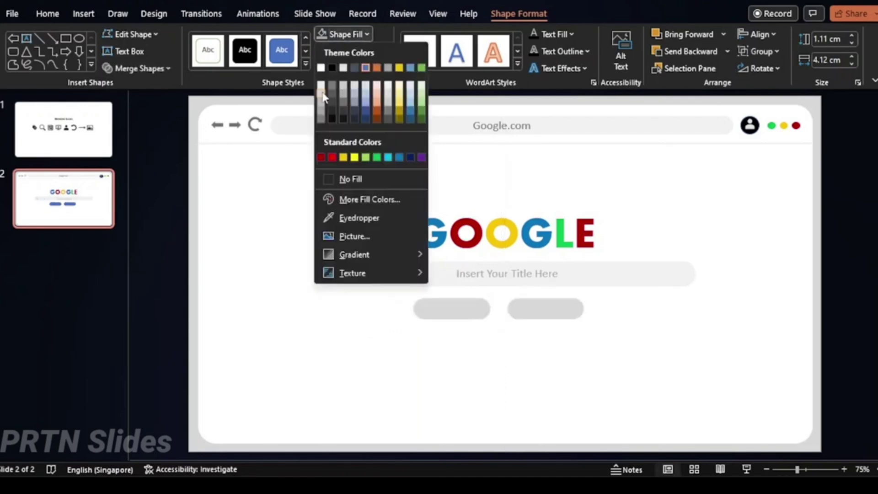
left_click(322, 95)
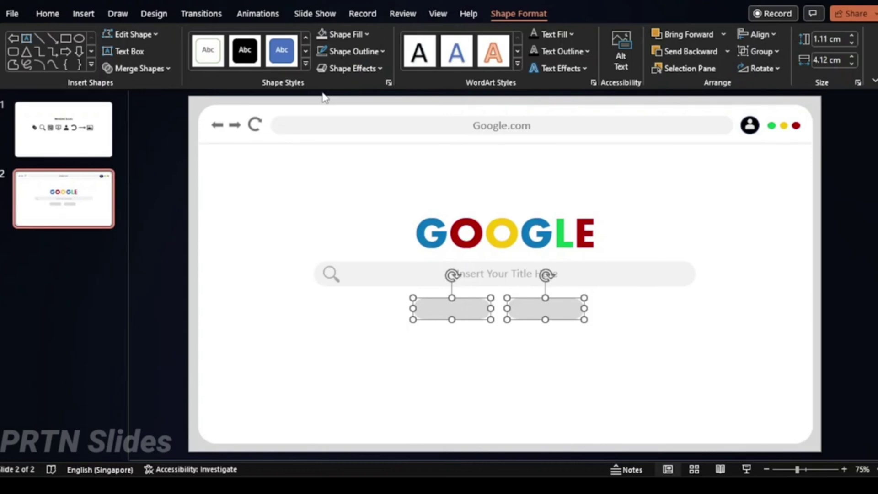
left_click(416, 111)
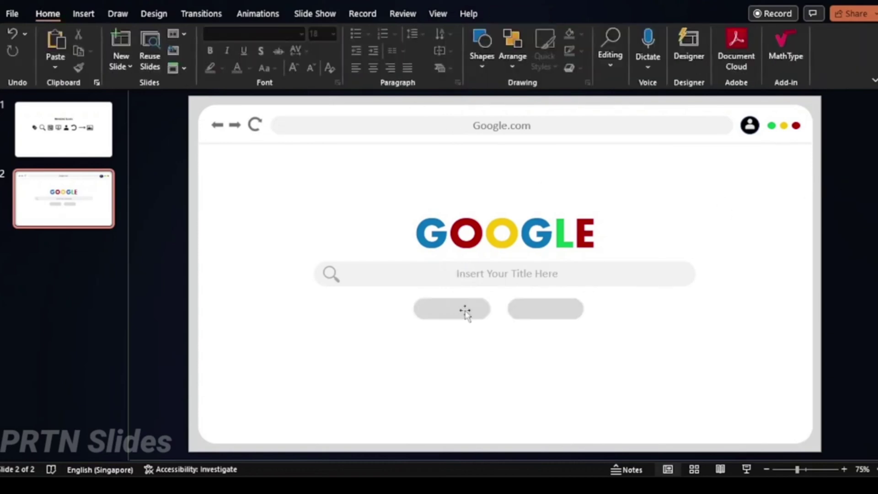
left_click(459, 313)
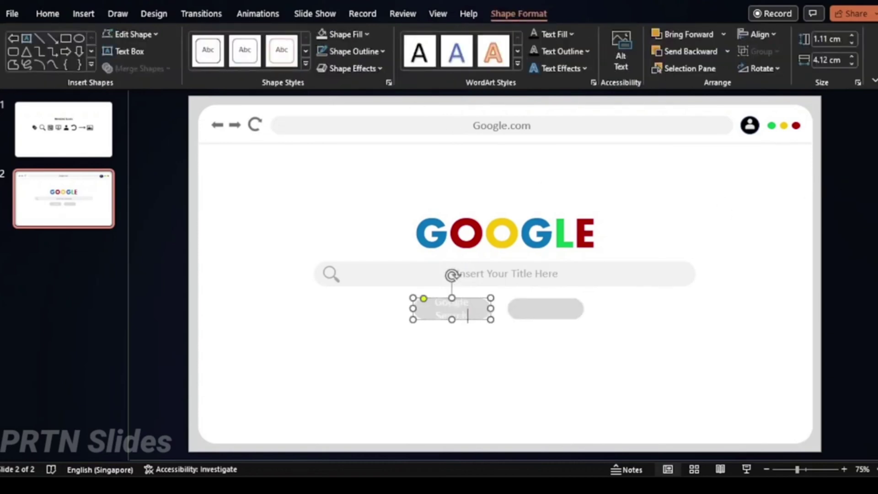
left_click(396, 308)
left_click(548, 312)
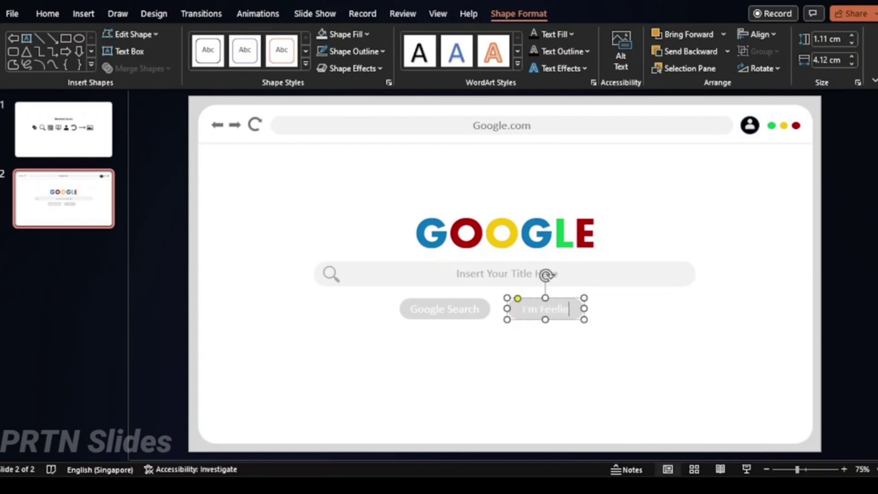
left_click_drag(584, 307, 610, 308)
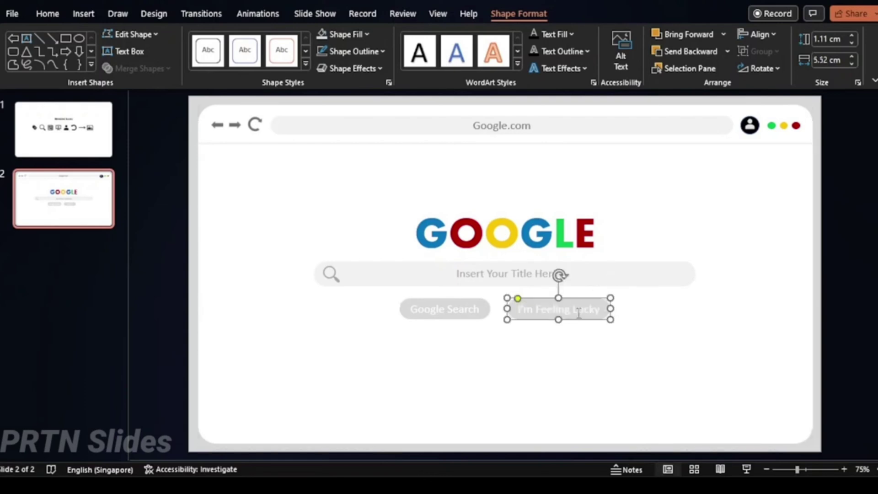
Step: Make both button labels grey and relabel the right button 'A++ Grade'
left_click(439, 309, "shift")
left_click(47, 13)
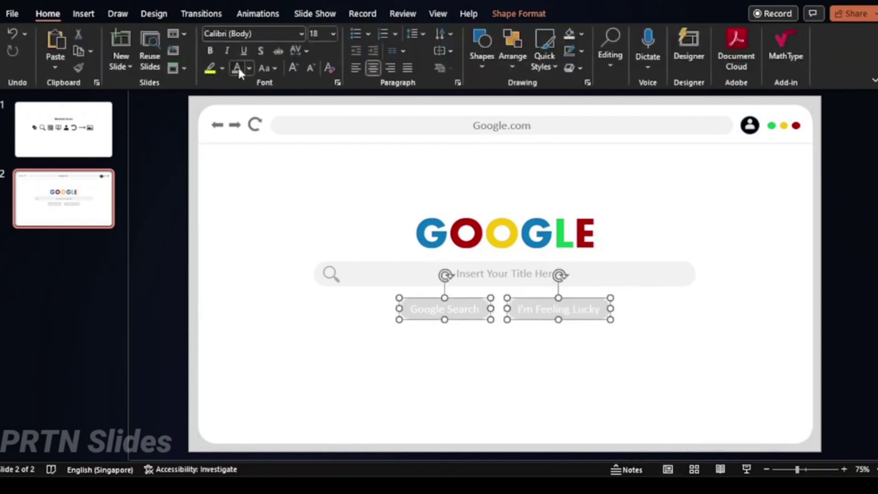
left_click(250, 68)
left_click(235, 148)
left_click_drag(467, 316, 479, 316)
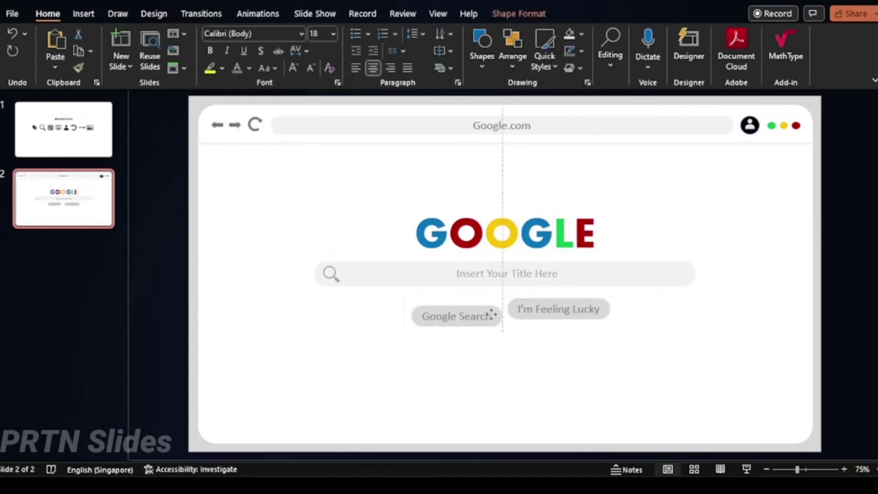
left_click(559, 307)
triple_click(570, 316)
type("A")
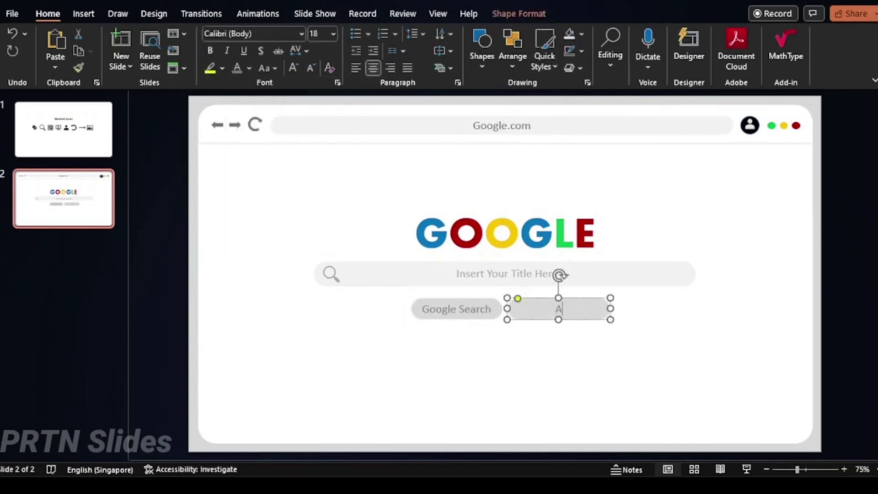
type("+++ Grade")
left_click(600, 310)
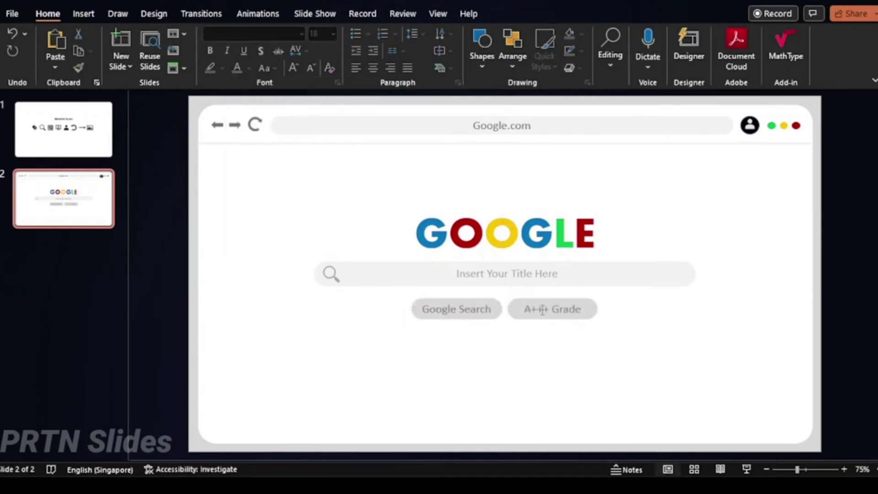
Step: Copy the GOOGLE logo below the buttons, replace its text with 'By PRTN Slides', and shrink the font
left_click(515, 210)
left_click_drag(515, 210, 509, 343)
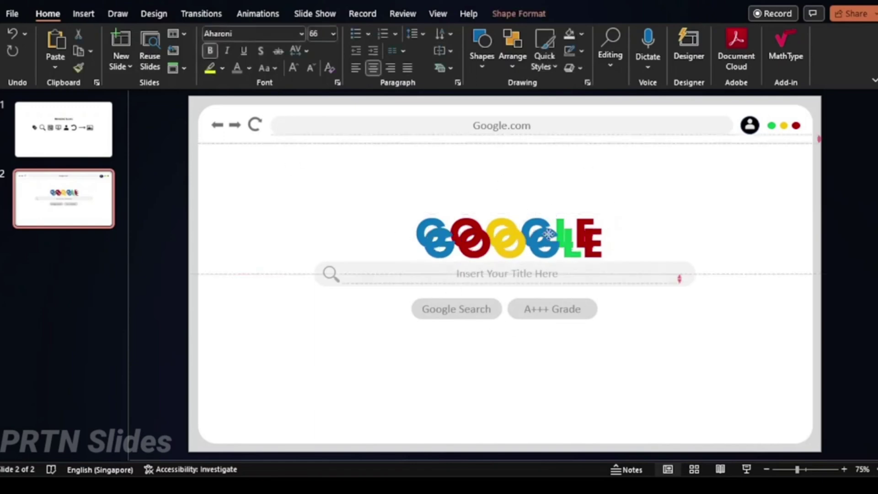
key("ctrl+a")
type("By PRTN Slides")
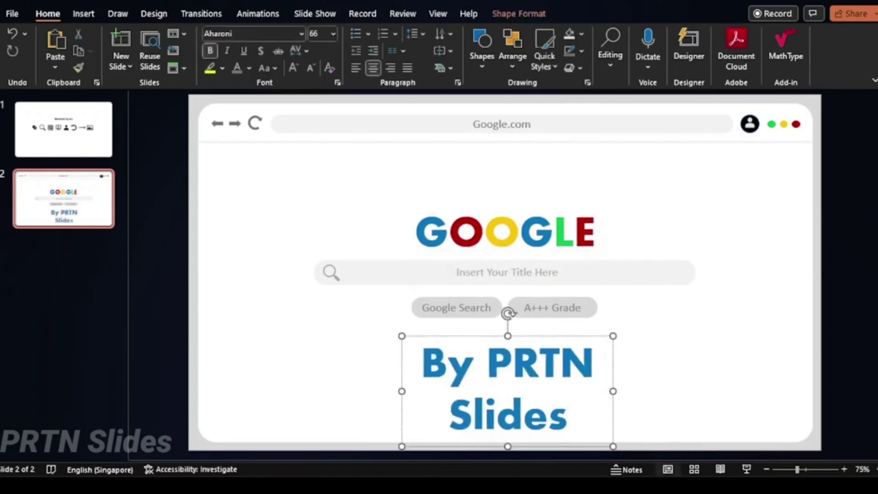
key("ctrl+a")
left_click(311, 68)
left_click(311, 68)
left_click(310, 68)
left_click(310, 68)
left_click(311, 68)
left_click(311, 68)
left_click(311, 68)
left_click(310, 67)
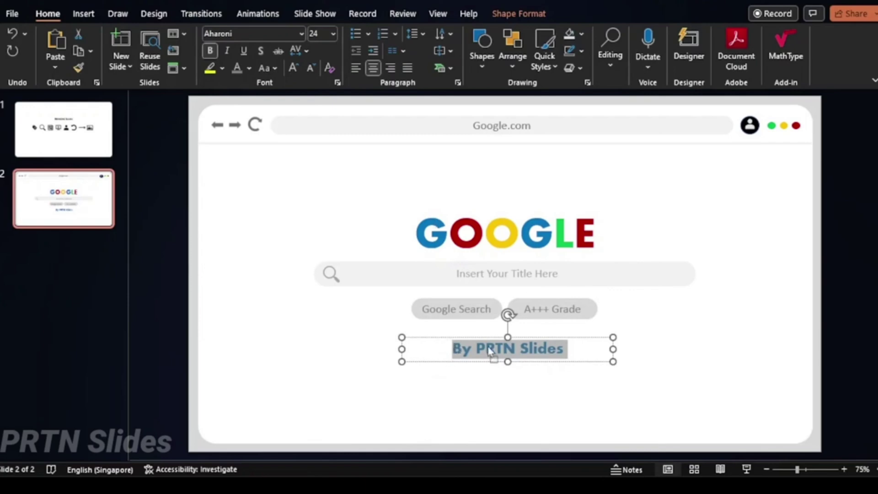
Step: Colour letters in 'By PRTN' dark red, yellow, green and red
left_click_drag(462, 349, 472, 348)
left_click(249, 67)
left_click(238, 191)
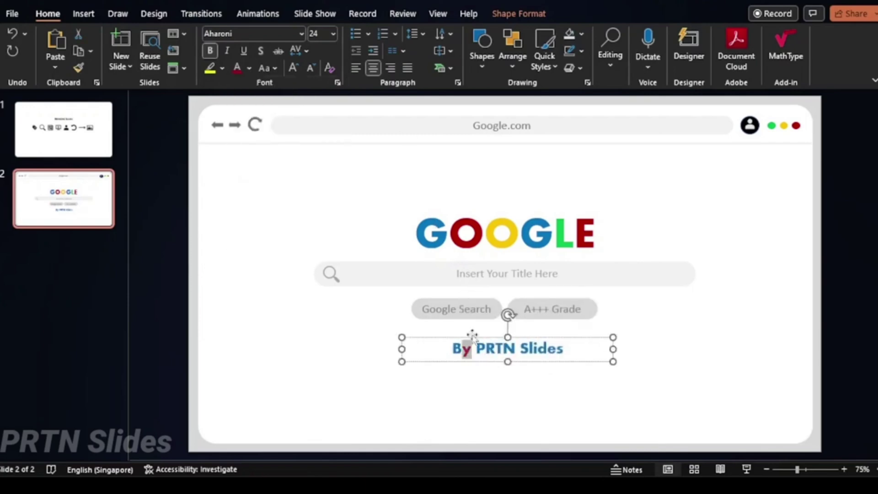
left_click(248, 68)
left_click(270, 190)
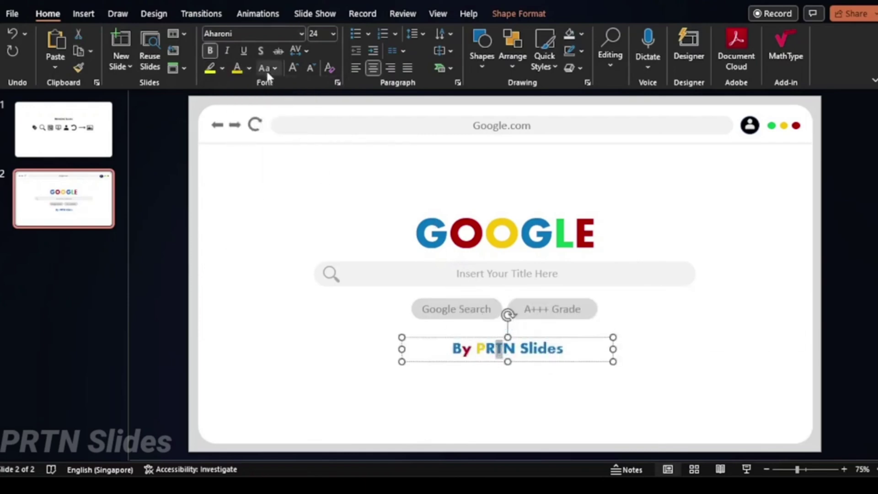
left_click(249, 67)
left_click(292, 190)
left_click(250, 68)
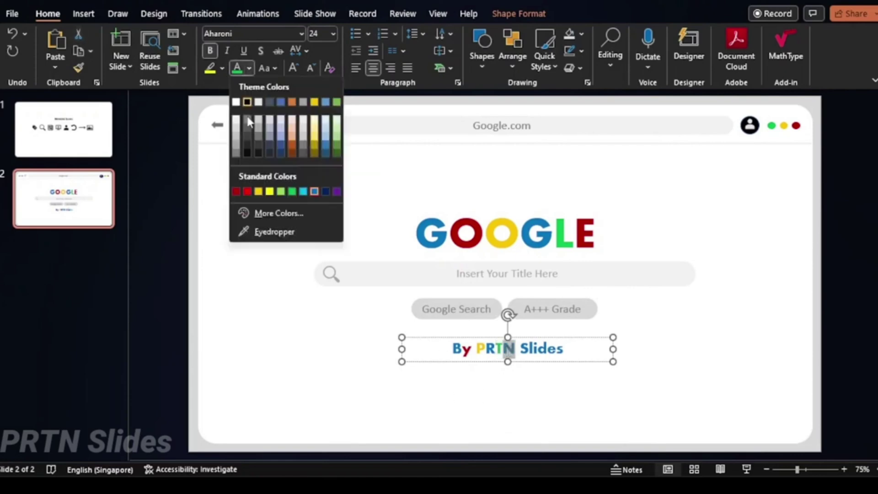
left_click(238, 190)
Step: Colour the l, d and s of 'Slides' yellow, green and red, then move the credit near the slide bottom
left_click_drag(529, 350, 535, 350)
left_click(249, 67)
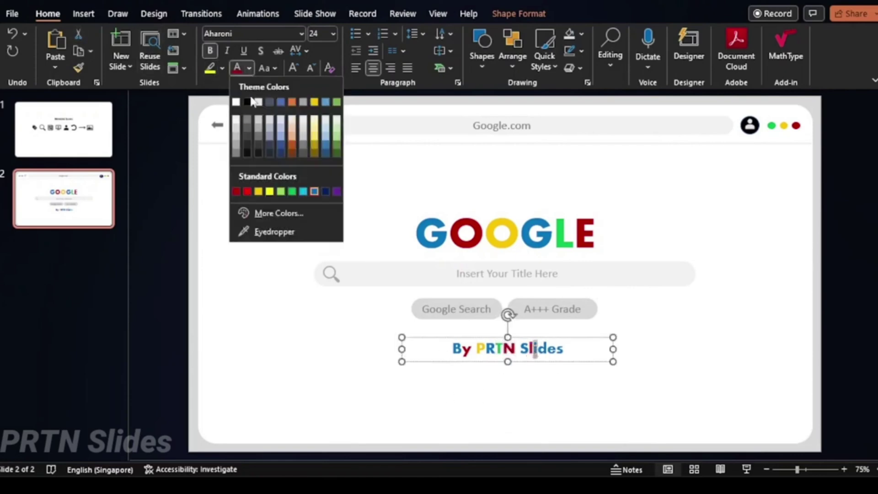
left_click(270, 190)
left_click(249, 68)
left_click(292, 191)
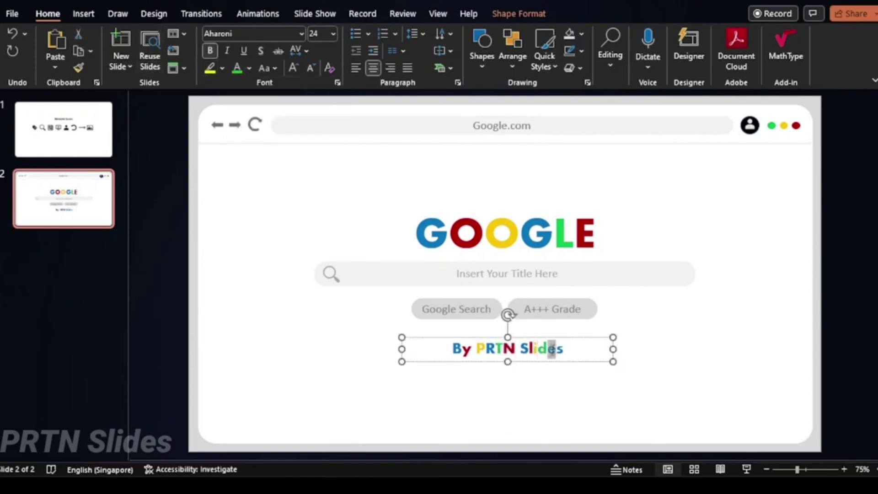
left_click(243, 192)
left_click_drag(525, 360, 516, 411)
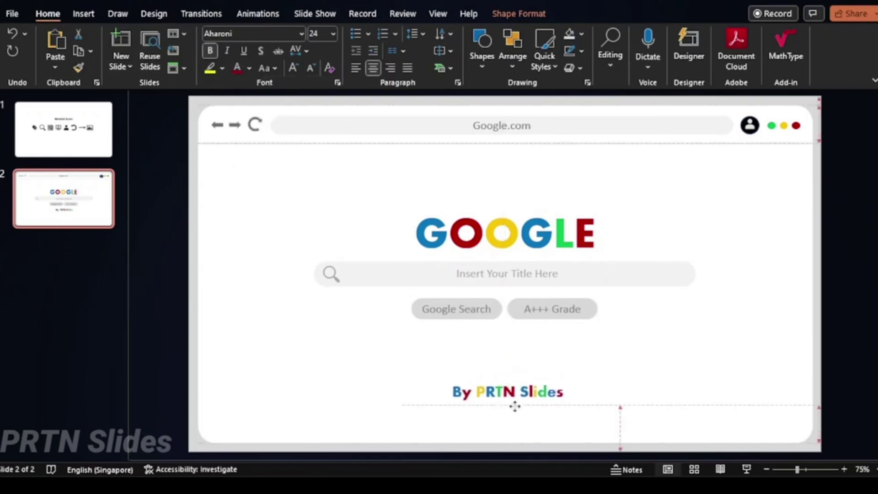
left_click(862, 162)
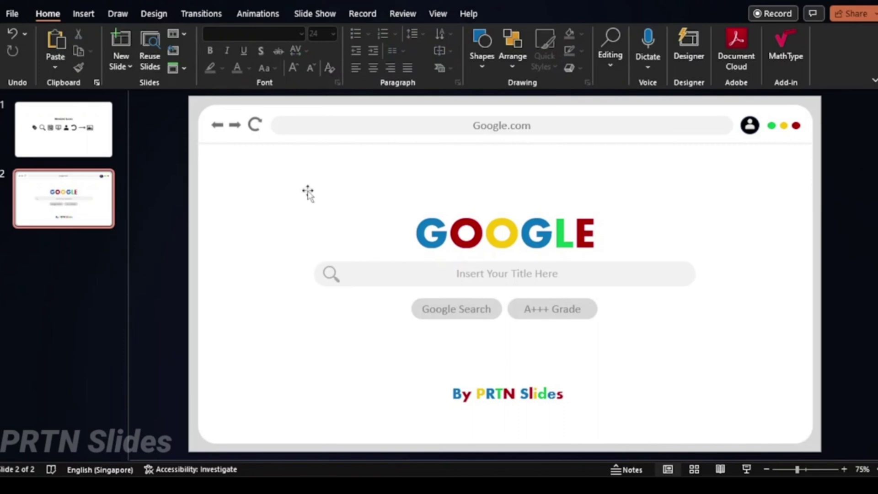
Step: Duplicate the home slide as slide 3 and move the search bar up near the top
left_click(45, 235)
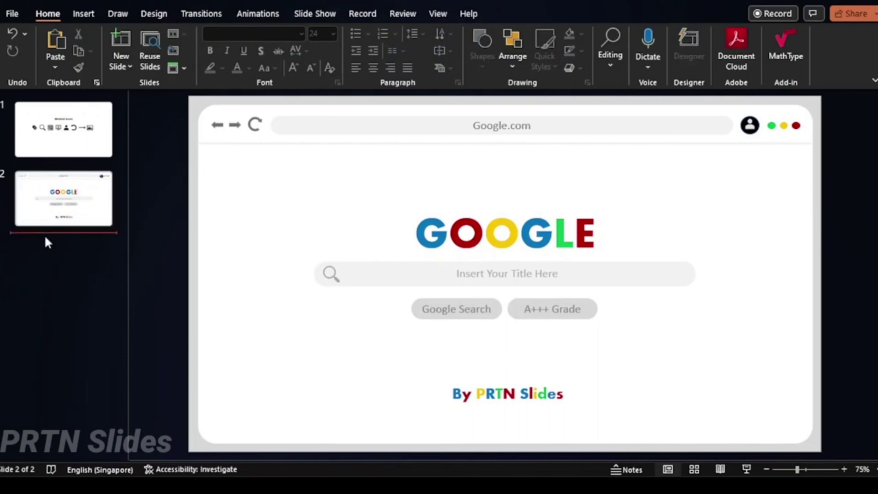
key("ctrl+v")
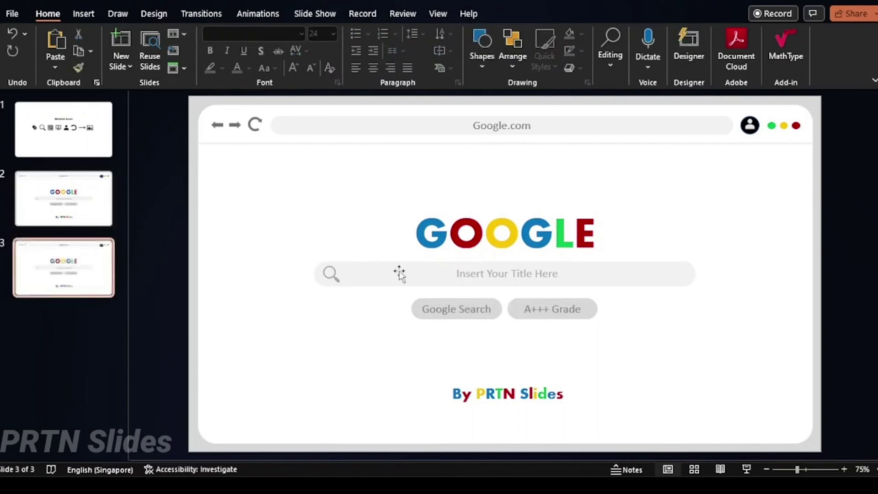
left_click(406, 272)
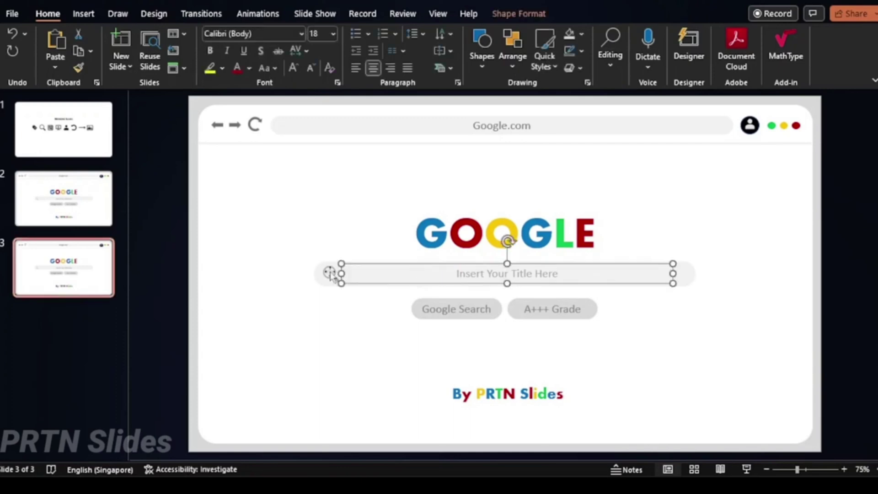
left_click_drag(688, 279, 646, 172)
Step: Shrink the GOOGLE logo to 28 pt, move it top-left, and place the search bar beside it
double_click(463, 238)
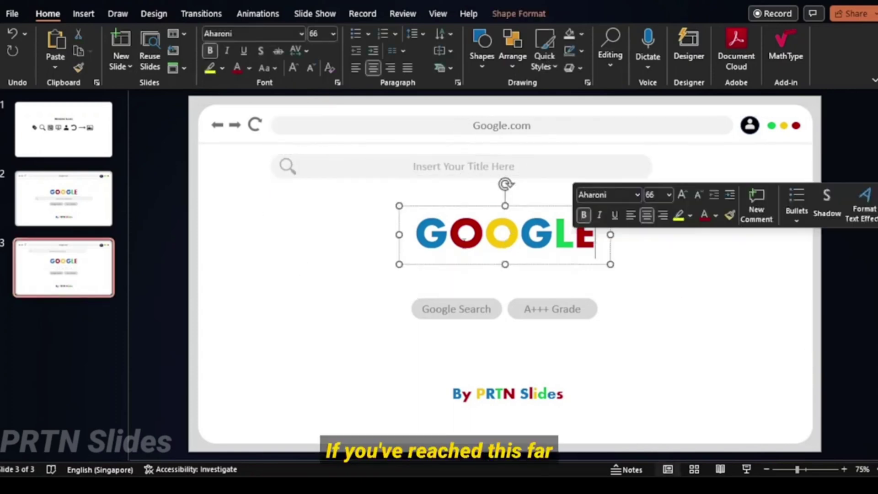
left_click(610, 260)
left_click(311, 68)
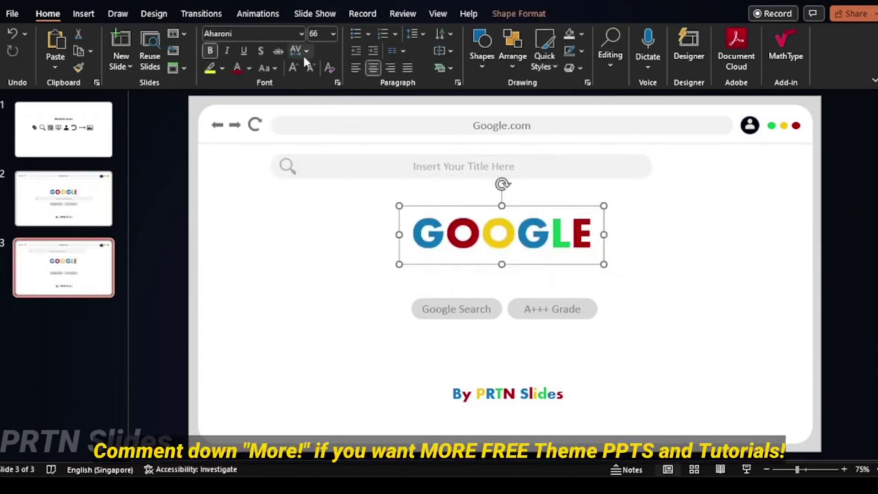
left_click(311, 68)
left_click(310, 68)
left_click(310, 68)
left_click(311, 67)
left_click_drag(514, 237, 315, 176)
left_click(310, 68)
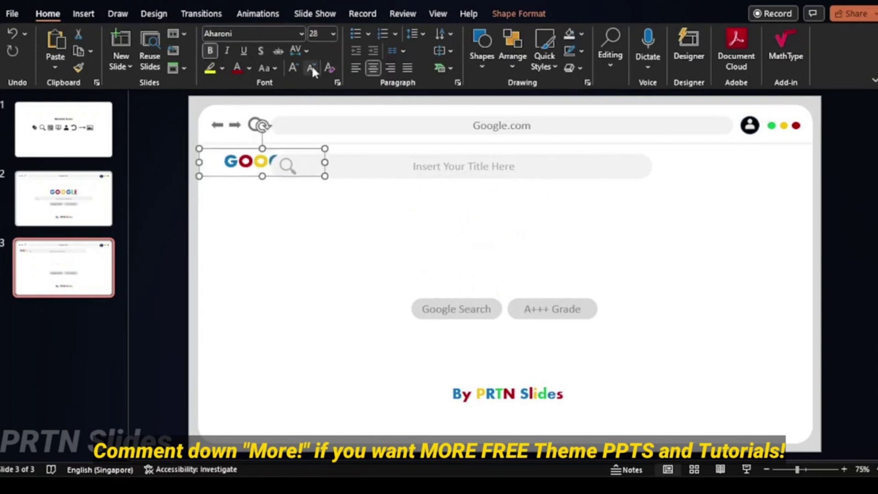
left_click(430, 167)
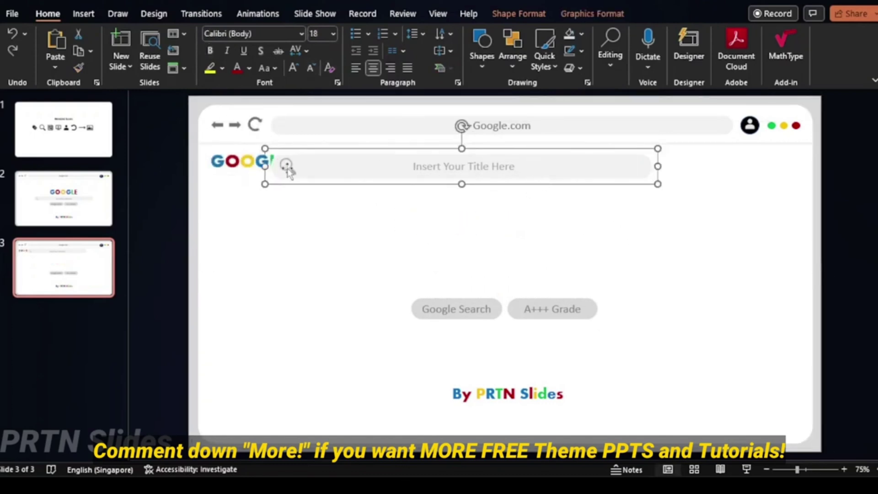
left_click_drag(286, 171, 529, 179)
mouse_move(265, 169)
left_mouse_down()
mouse_move(273, 181)
mouse_move(275, 174)
left_mouse_up()
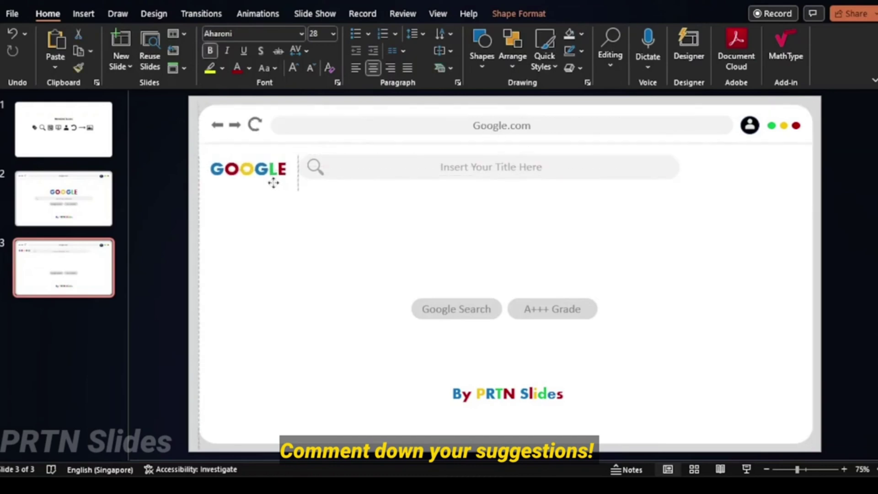
Step: Give the search bar shape a bottom-offset outer shadow
left_click(398, 163)
left_click(674, 170)
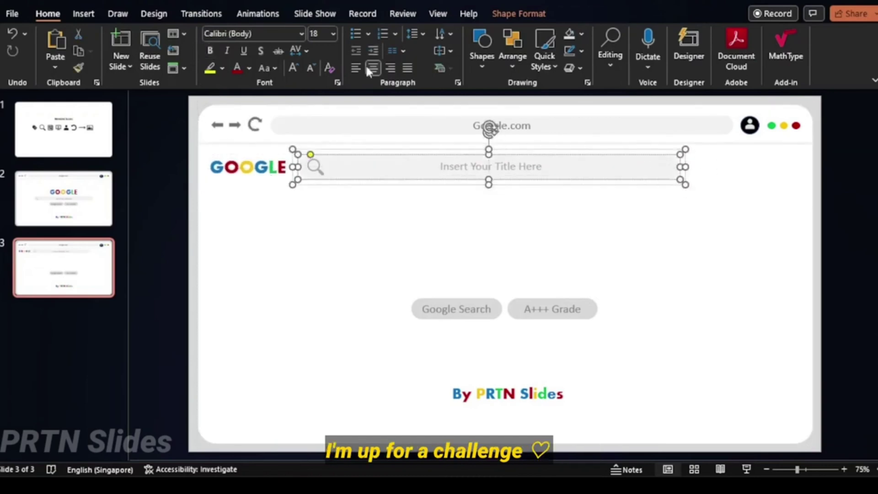
left_click(581, 33)
left_click(570, 64)
left_click(574, 68)
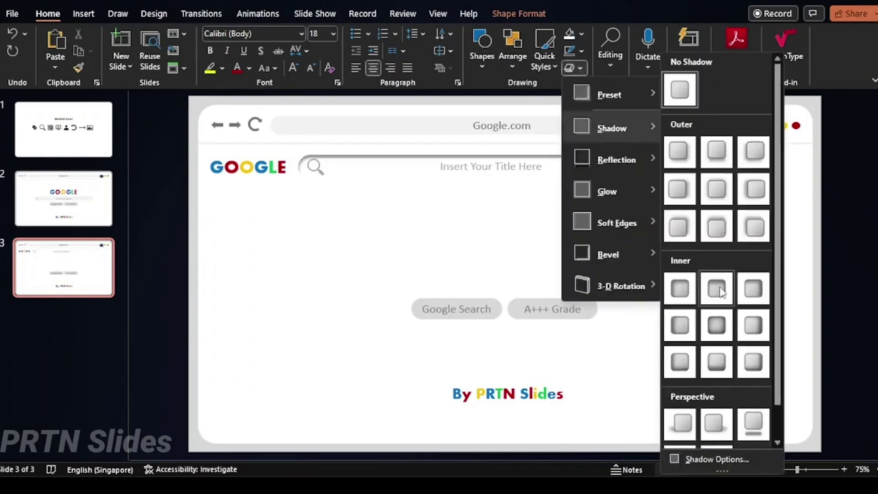
left_click(716, 151)
left_click(849, 179)
Step: Move the magnifier to the bar's right end and left-align the placeholder text
left_click_drag(314, 202, 657, 207)
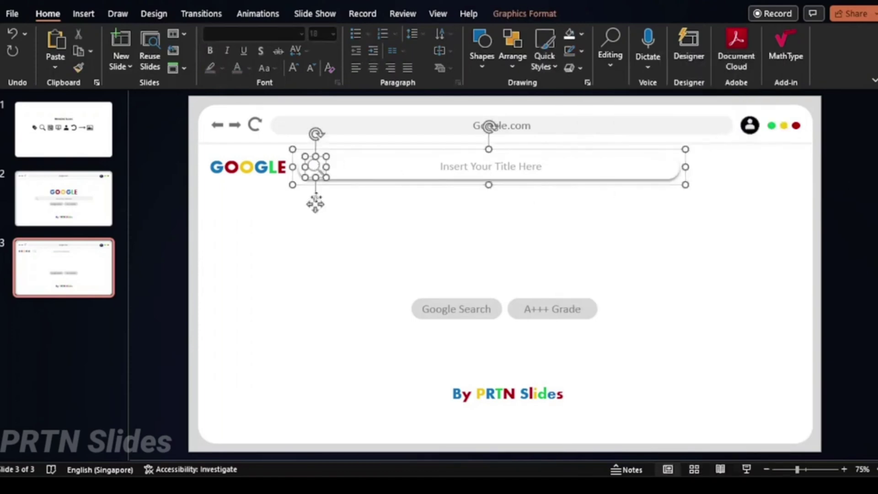
left_click(656, 202)
key("ctrl+l")
key("Escape")
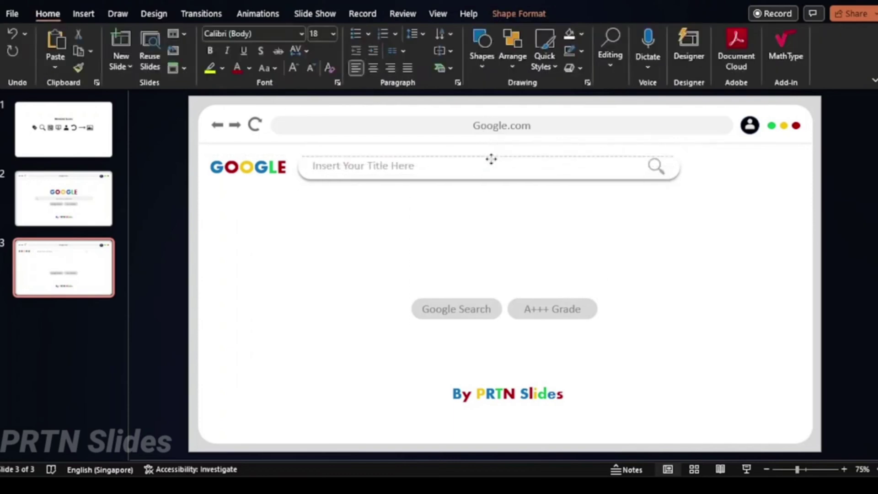
left_click(491, 159)
Step: Insert a tiny oval dot on the slide and zoom in around it
left_click(84, 13)
left_click(245, 43)
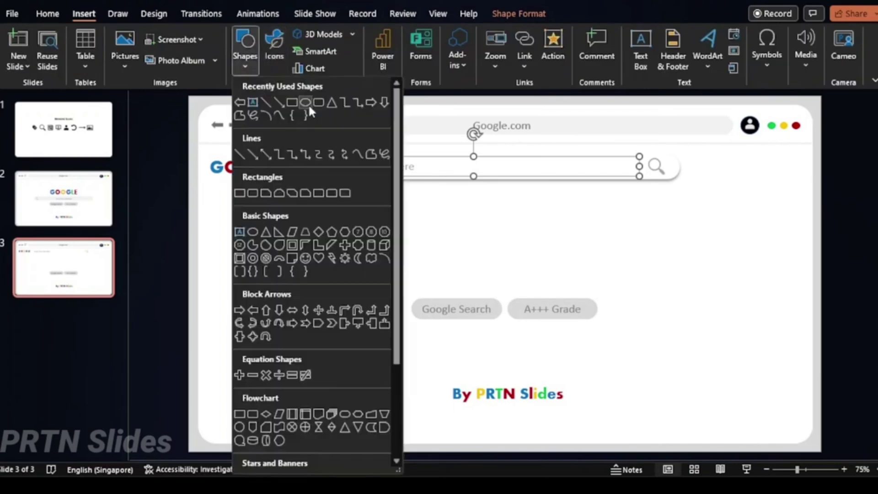
left_click(245, 229)
left_click(253, 235)
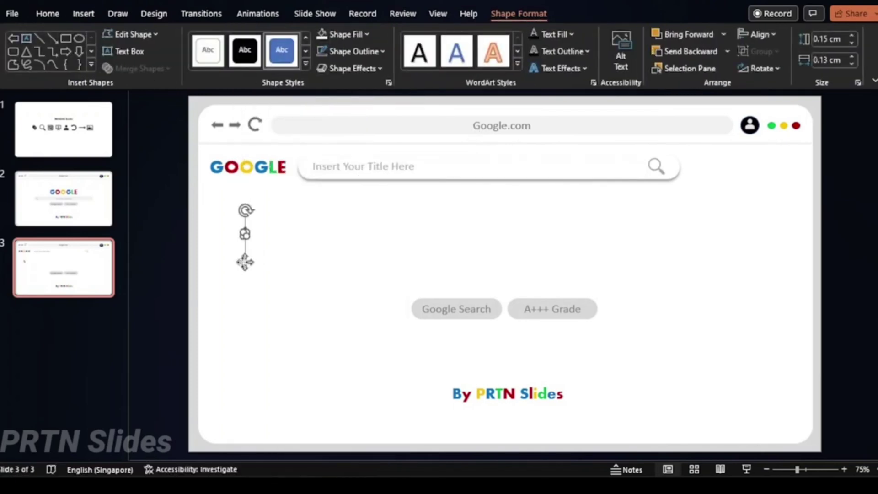
left_click(235, 229)
left_click(243, 233)
scroll(249, 239, "up", 5)
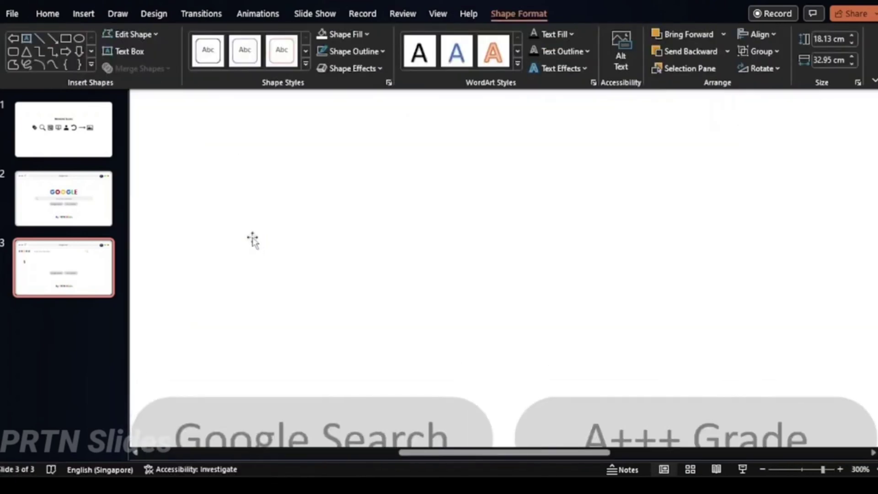
scroll(252, 238, "down", 4)
scroll(251, 240, "down", 1)
Step: Arrange the dots into a 3×3 grid and move it under the profile icon
left_click(212, 201)
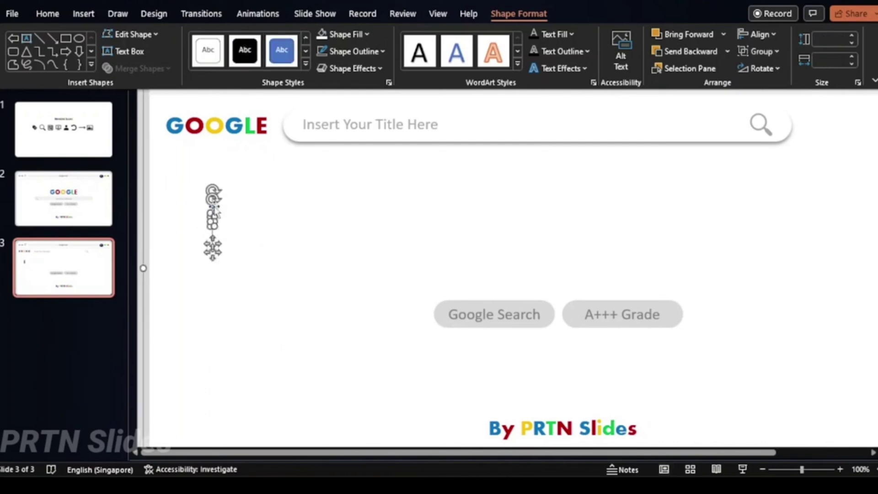
left_click_drag(212, 248, 213, 243)
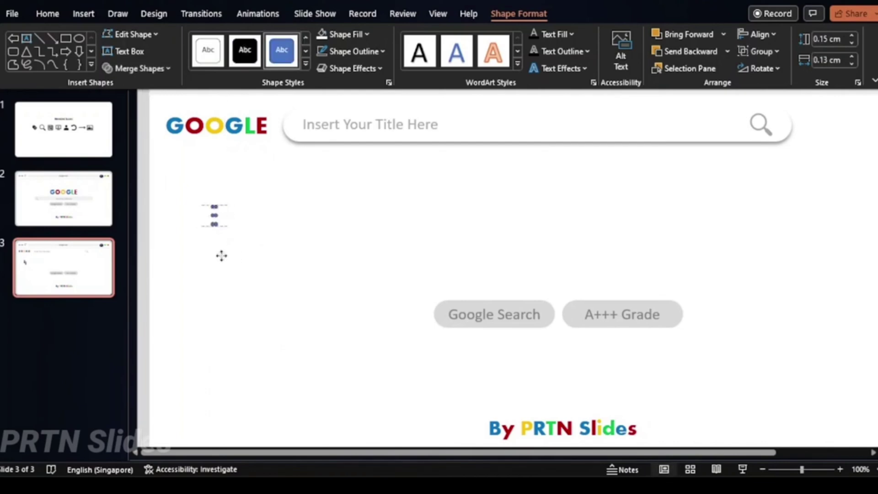
left_click(215, 219)
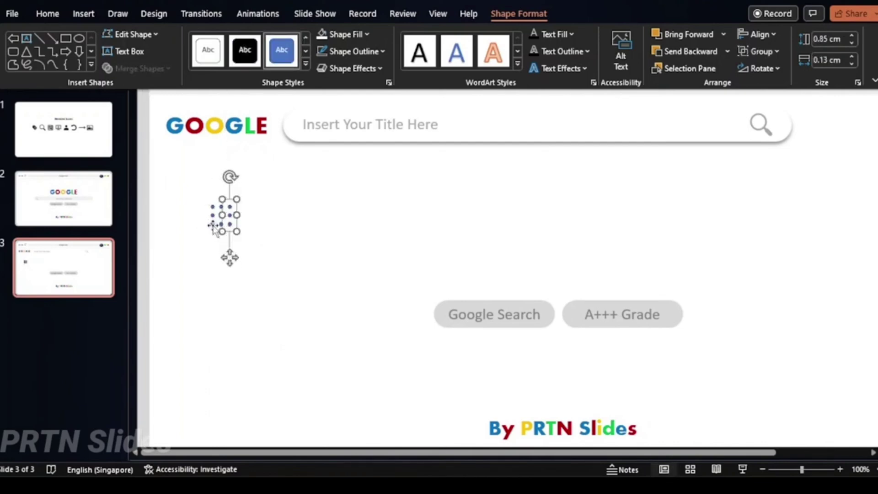
left_click(216, 211)
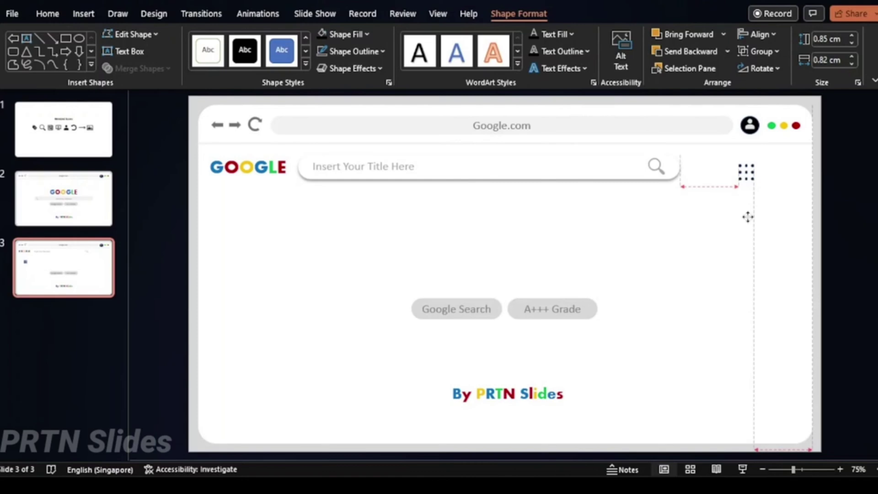
left_click_drag(747, 217, 760, 217)
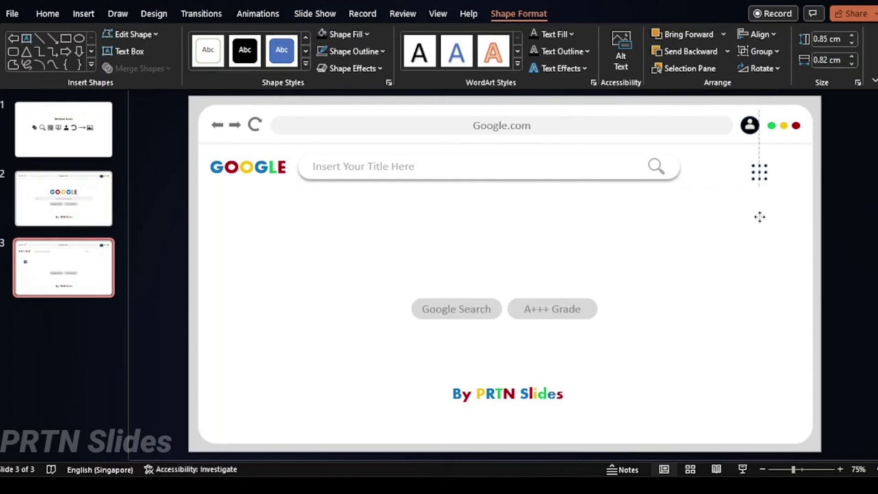
Step: Draw a black circle beside the dot grid and group the two together
left_click(79, 38)
mouse_move(252, 223)
left_mouse_down()
mouse_move(269, 240)
mouse_move(773, 173)
left_mouse_up()
left_click_drag(774, 212, 777, 210)
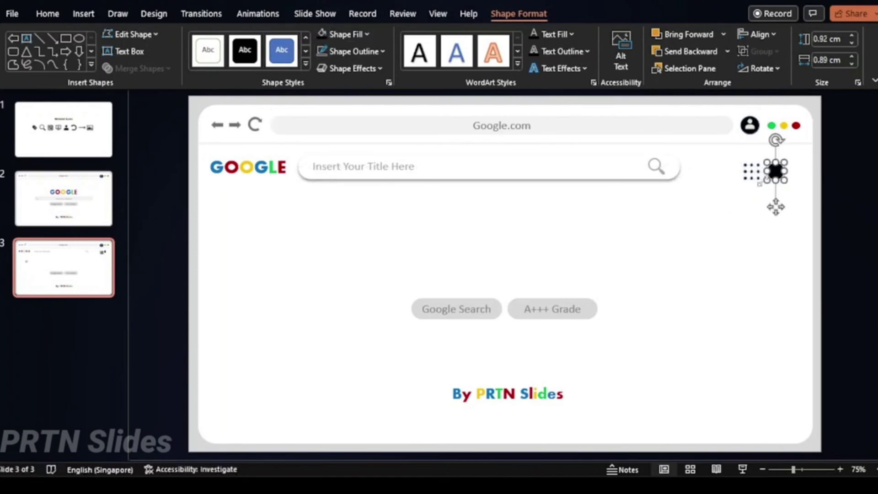
left_click(750, 168, "shift")
key("ctrl+g")
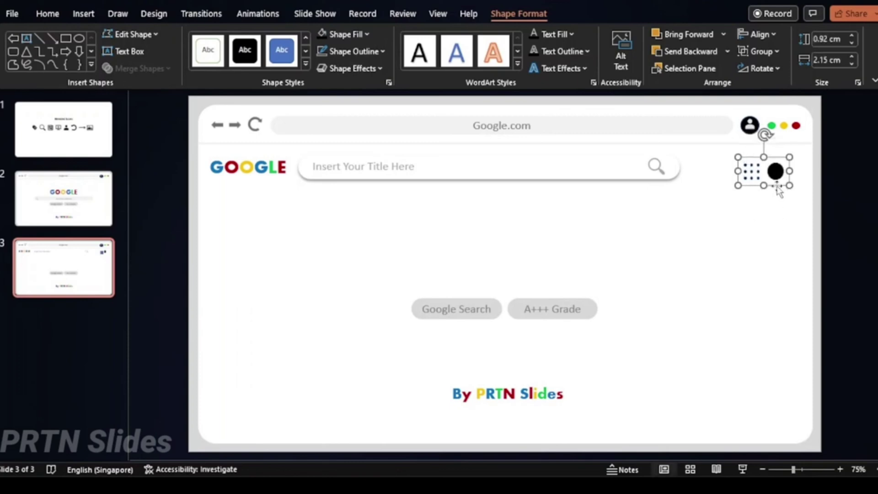
left_click_drag(777, 192, 779, 186)
Step: Stretch the search bar right toward the icons and nudge the dots-and-circle group
left_click(656, 166)
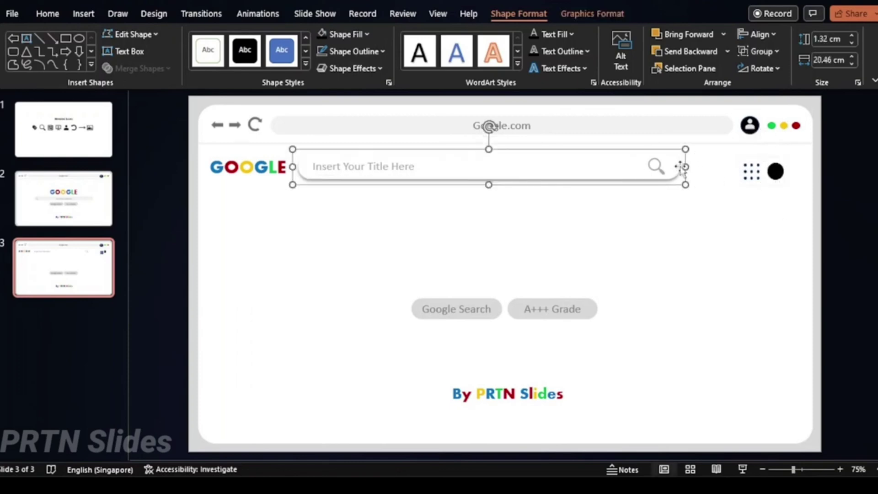
left_click_drag(656, 166, 717, 174)
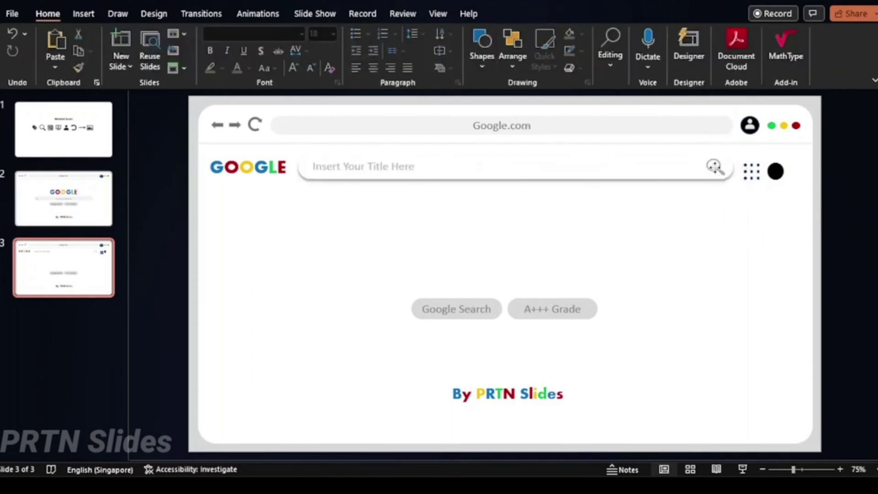
left_click_drag(719, 204, 712, 203)
left_click(712, 202)
left_click_drag(779, 184, 784, 181)
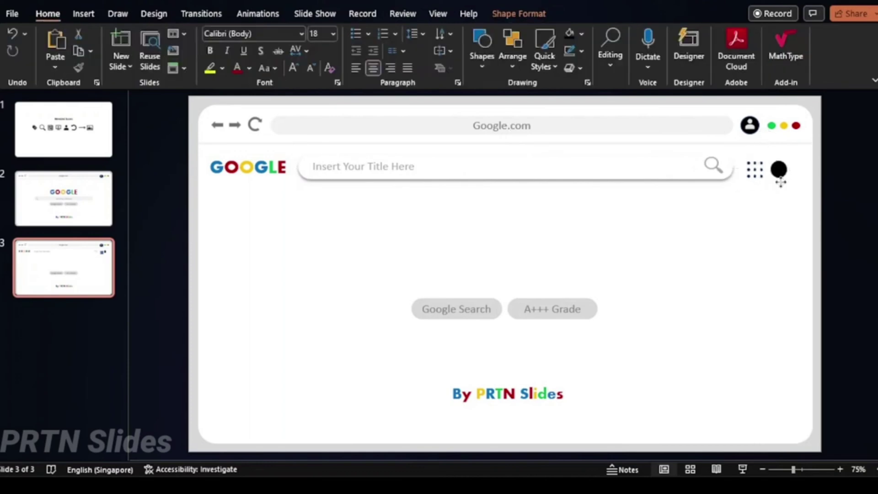
left_click(514, 196)
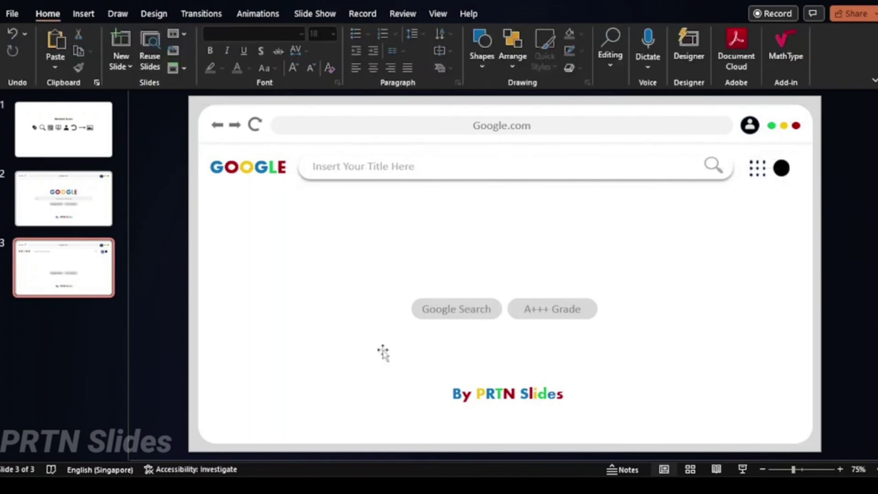
left_click(251, 146)
Step: Ungroup the dots and circle and move the dot grid closer to the circle
left_click(759, 168)
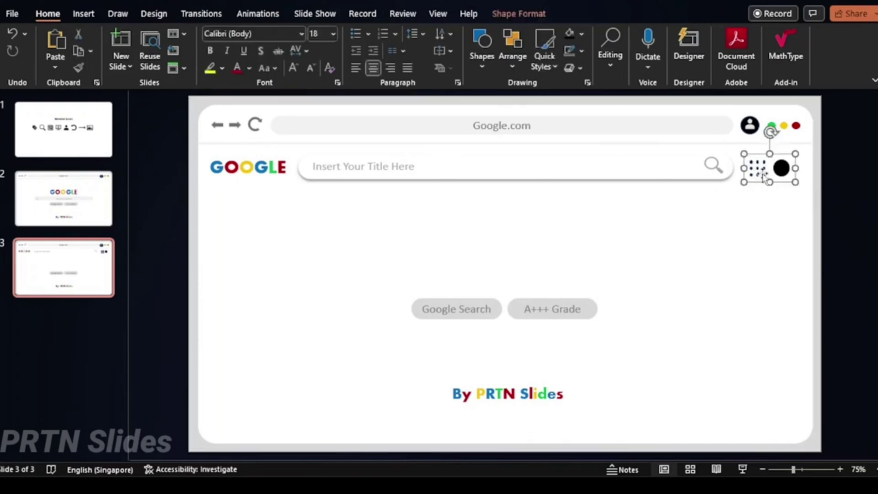
scroll(759, 169, "up", 5)
left_click(543, 235)
key("ctrl+shift+g")
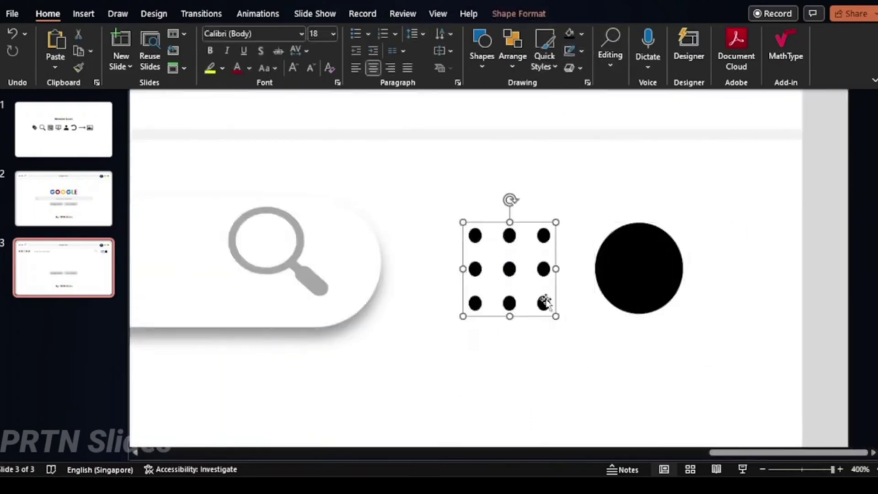
left_click_drag(543, 304, 557, 294)
left_click(652, 261)
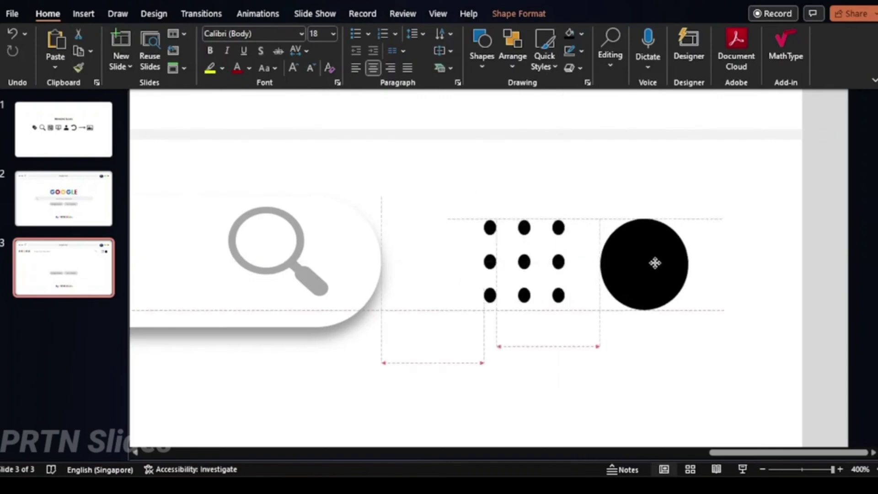
scroll(659, 255, "down", 5)
scroll(660, 263, "down", 4)
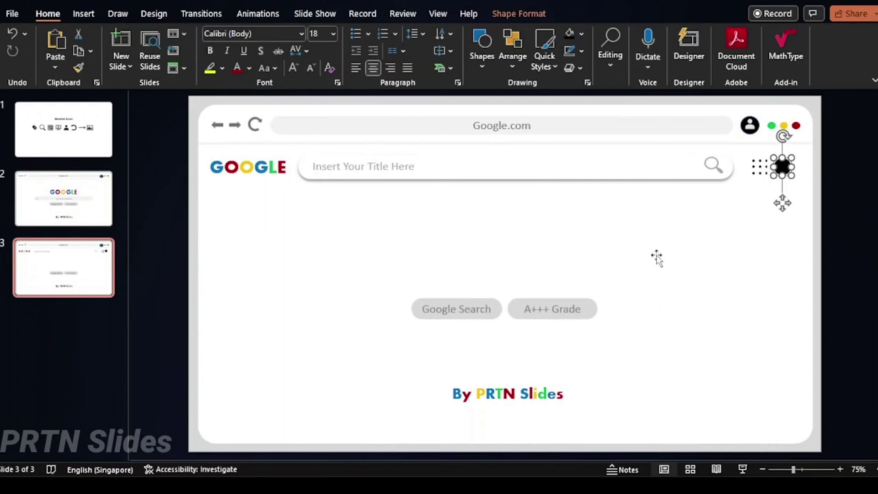
Step: Make the GOOGLE logo text box slightly narrower
left_click(261, 172)
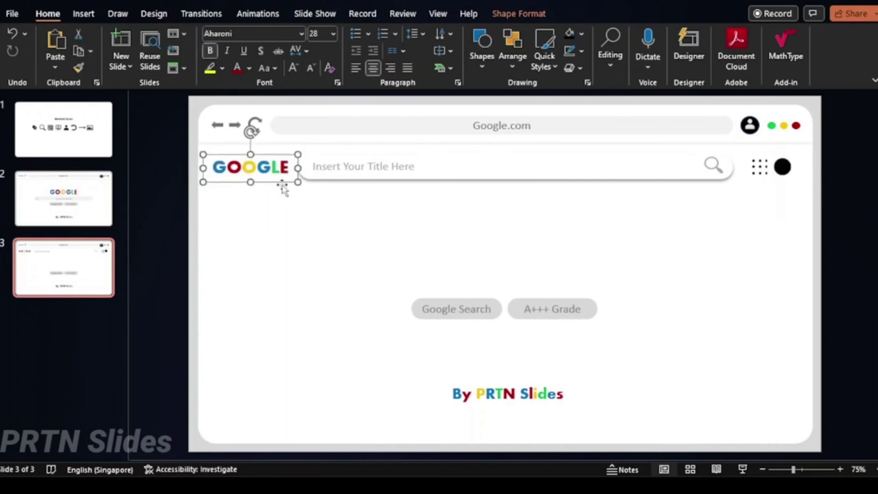
left_click_drag(298, 168, 295, 167)
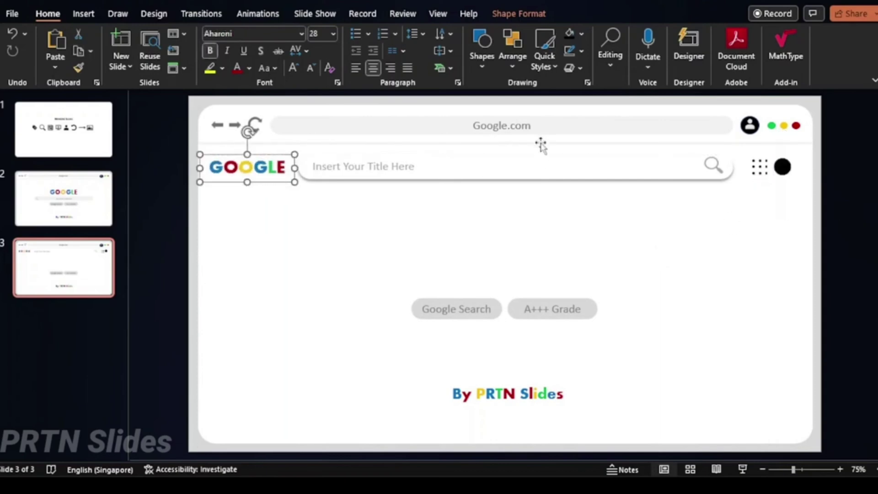
left_click(62, 128)
Step: Copy the magnifier icon from the icons slide onto the mockup slide
left_click(363, 259)
key("ctrl+c")
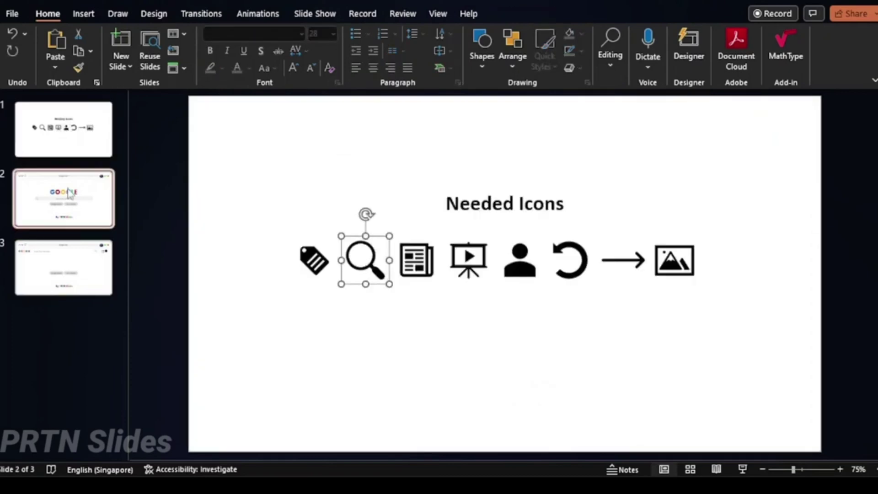
left_click(64, 267)
key("ctrl+v")
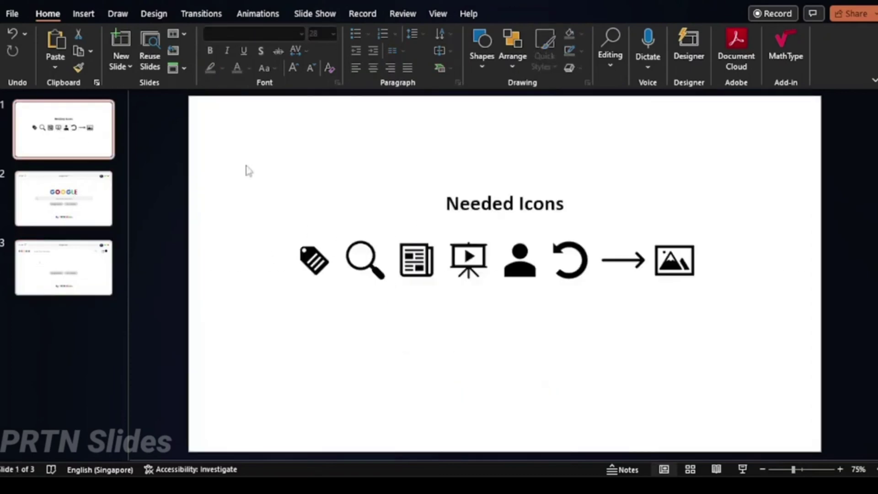
Step: Paste the tag, news, presentation and image icons below the buttons and copy a text box under the search bar
left_click(314, 259)
left_click(417, 260, "shift")
key("ctrl+c")
left_click(64, 268)
key("ctrl+v")
left_click_drag(468, 260, 473, 352)
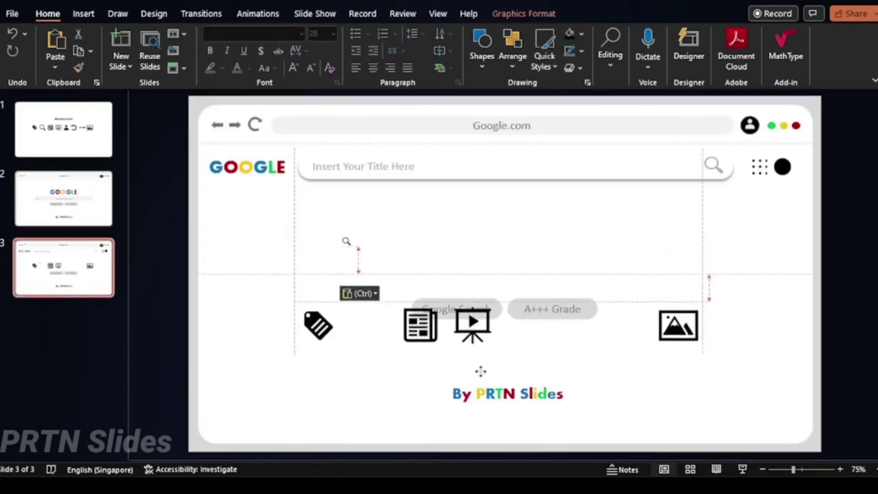
left_click(434, 178)
mouse_move(433, 178)
left_mouse_down()
mouse_move(427, 215)
mouse_move(312, 208)
left_mouse_up()
Step: Type 'All' in the copied label, fit its box, and line the small search icon up with it
type("AI")
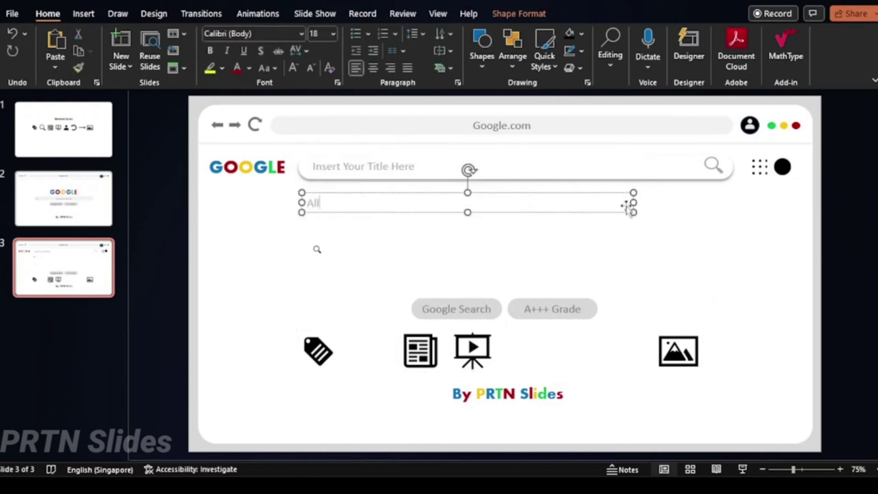
mouse_move(632, 203)
left_mouse_down()
mouse_move(324, 205)
mouse_move(333, 207)
left_mouse_up()
left_click(249, 68)
left_click(238, 152)
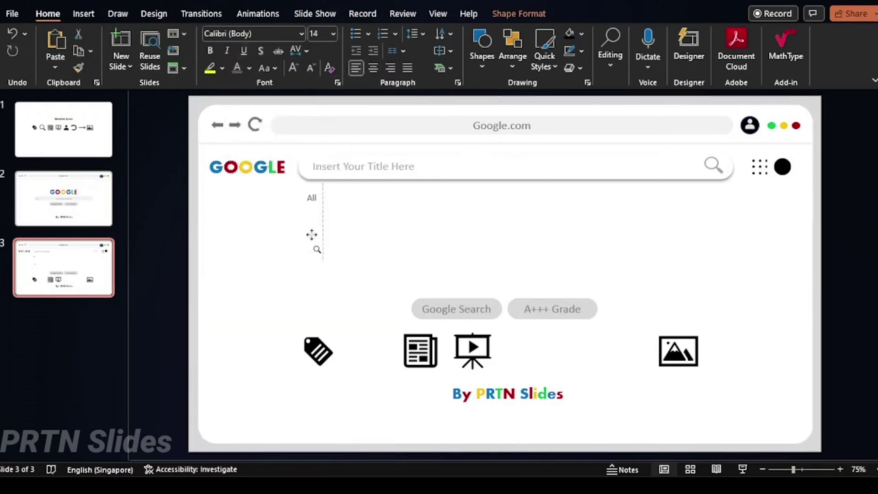
left_click(318, 267)
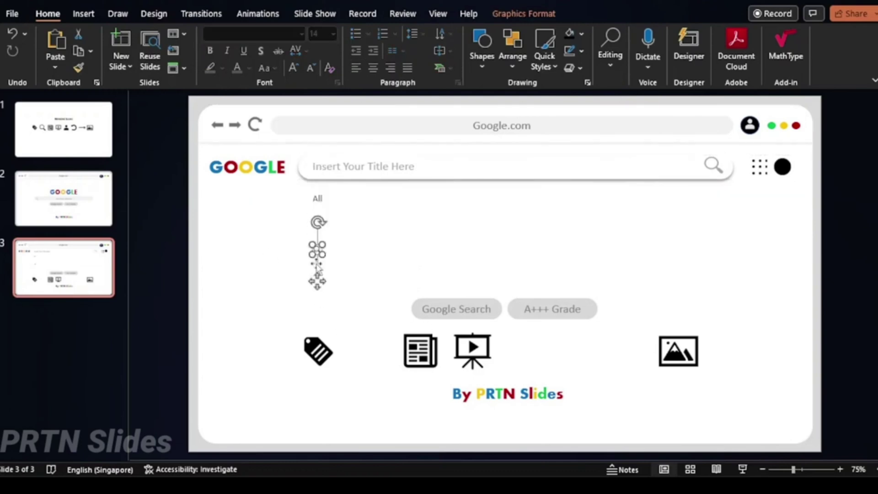
left_click_drag(304, 229, 305, 229)
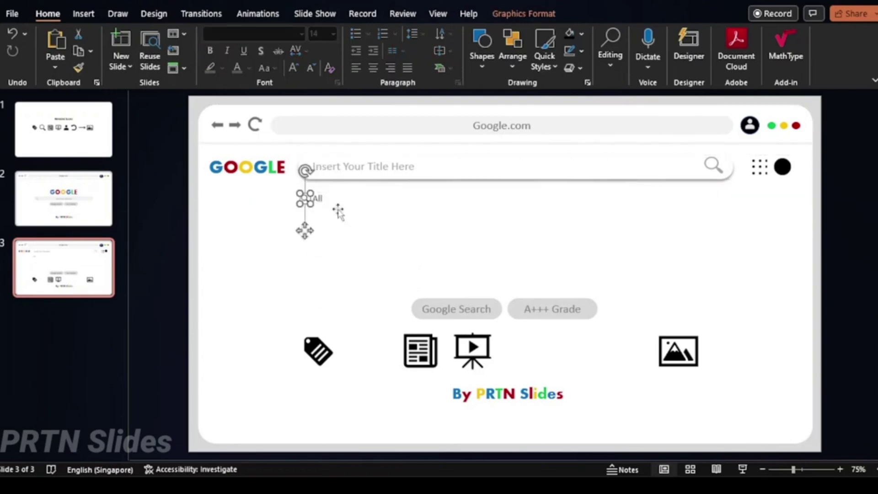
left_click(356, 206)
Step: Duplicate the label into Images, Videos, News, Shopping and More
scroll(270, 188, "up", 3, "ctrl")
left_click(267, 179)
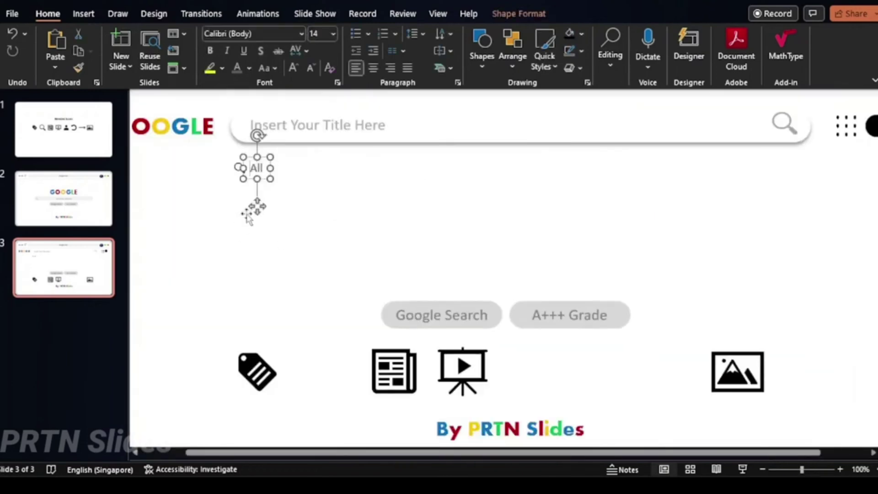
mouse_move(268, 218)
left_mouse_down()
mouse_move(344, 178)
mouse_move(401, 181)
left_mouse_up()
double_click(307, 204)
type("Images")
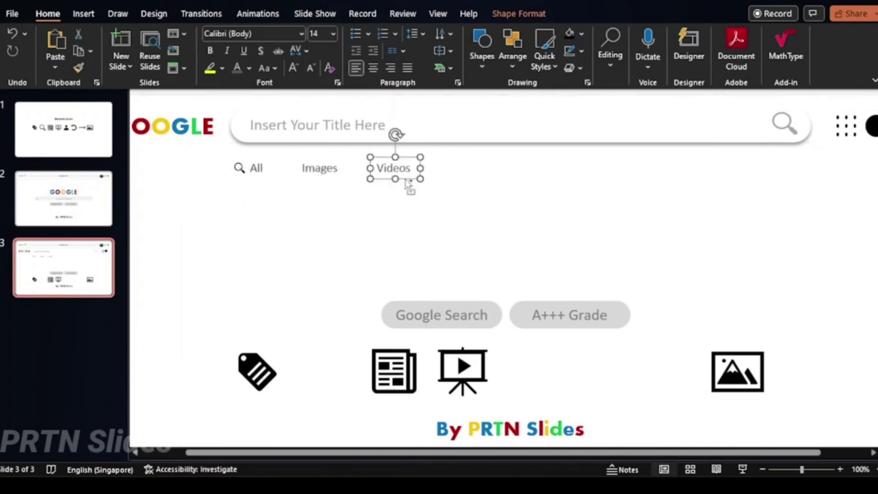
mouse_move(408, 182)
left_mouse_down()
mouse_move(479, 182)
mouse_move(471, 171)
left_mouse_up()
type("New")
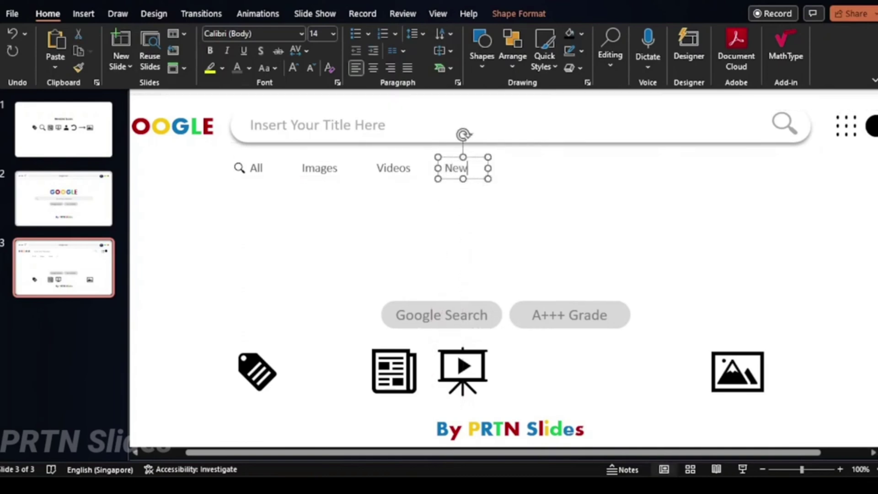
type("s")
left_click_drag(478, 183, 619, 179)
double_click(620, 178)
type("More")
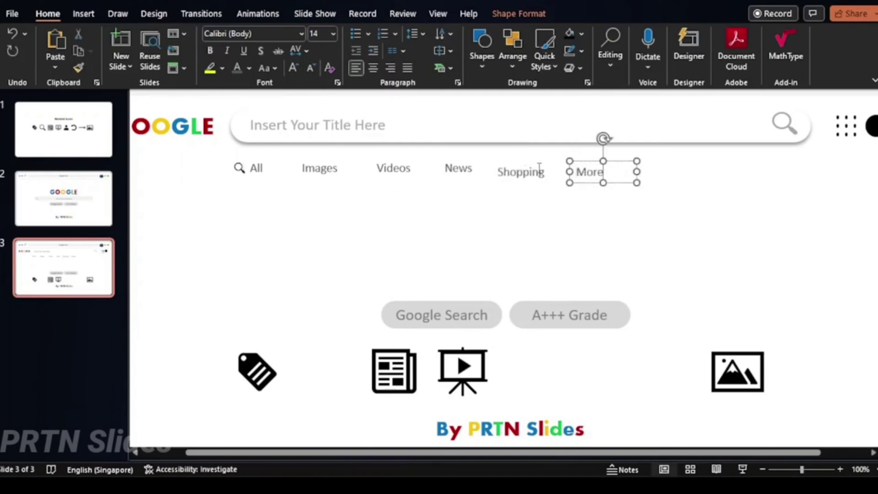
Step: Select all six category labels from More back to All
left_click(521, 172, "shift")
left_click(458, 167, "shift")
left_click(393, 168, "shift")
left_click(319, 168, "shift")
left_click(256, 168, "shift")
left_click(519, 13)
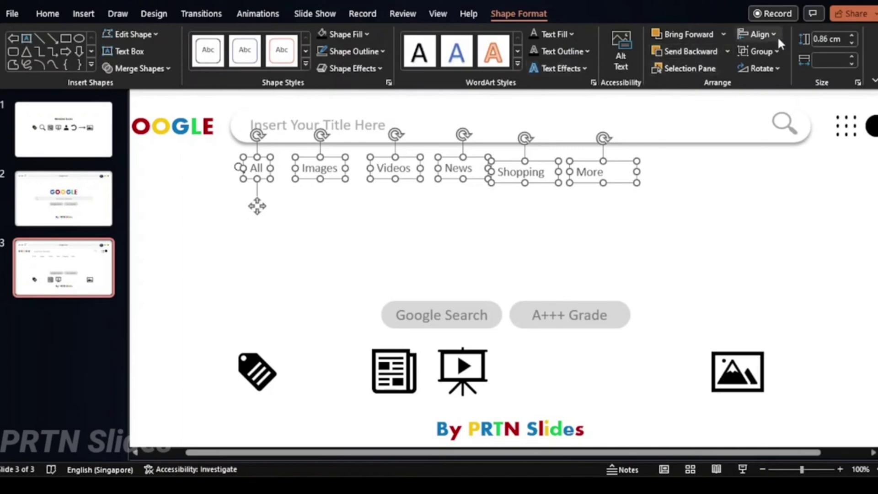
Step: Distribute the six category labels evenly across the row
left_click(758, 35)
left_click(777, 166)
left_click(48, 13)
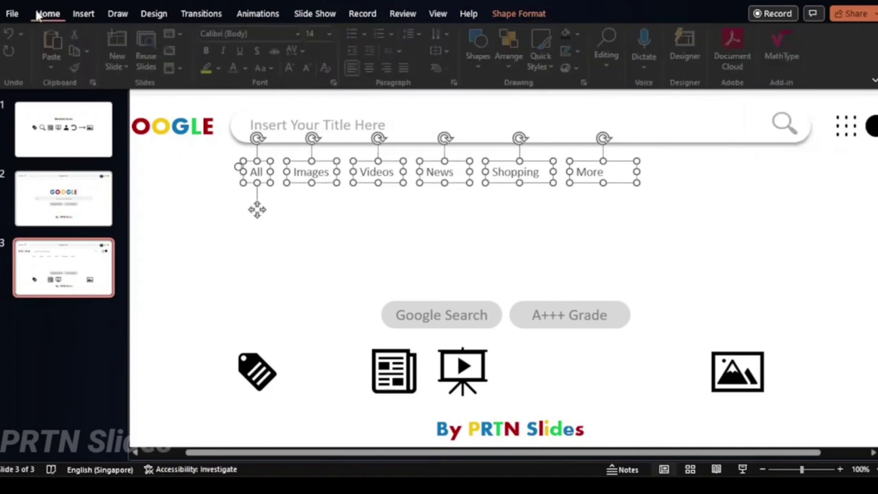
Step: Nudge More into line and move the picture icon up beside Images
left_click(629, 180)
left_click_drag(625, 180, 613, 182)
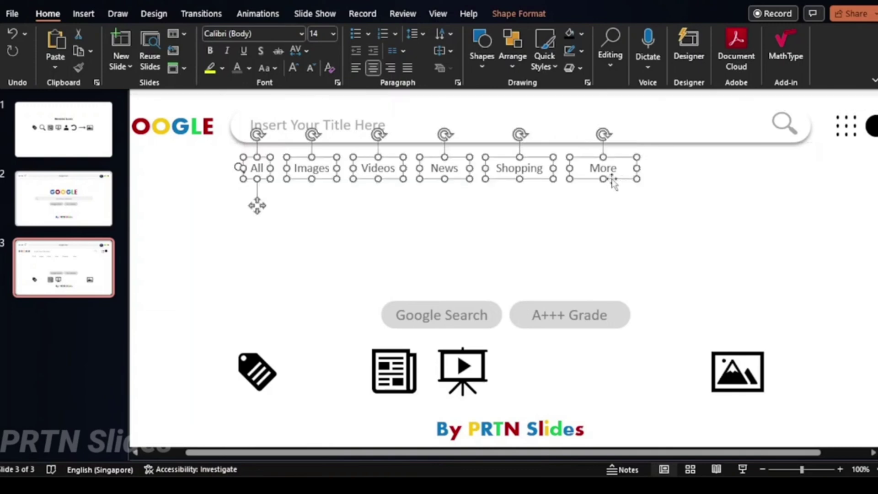
left_click(530, 210)
left_click_drag(729, 392, 283, 216)
Step: Set the picture icon beside Images and crop the presentation icon down to its play screen
left_click_drag(273, 183, 264, 201)
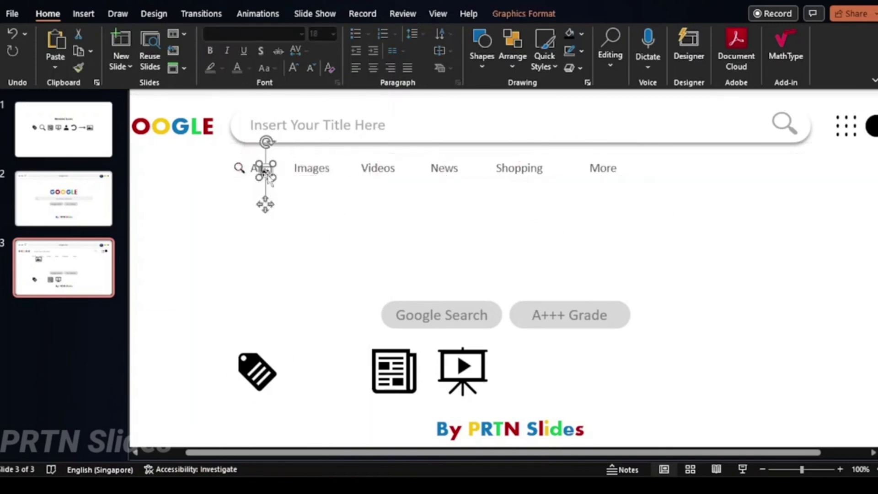
left_click(279, 202)
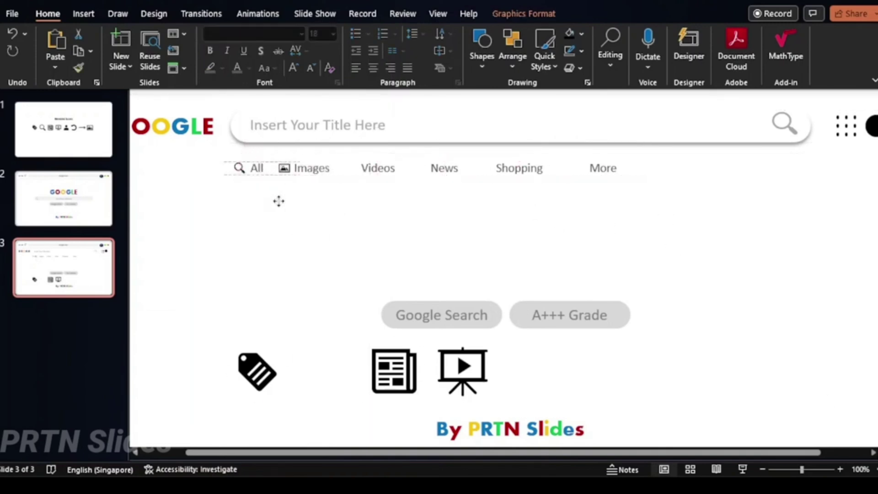
left_click(529, 12)
left_click(732, 66)
left_click(722, 88)
left_click_drag(463, 340, 467, 349)
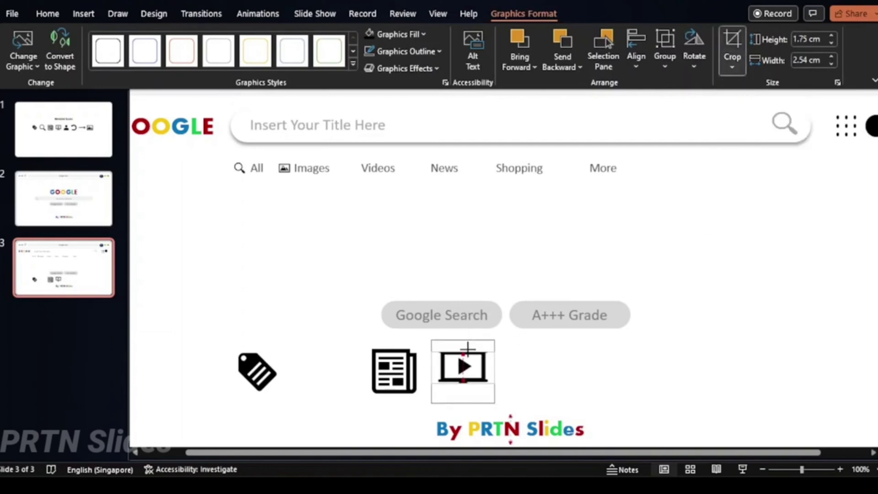
left_click(413, 334)
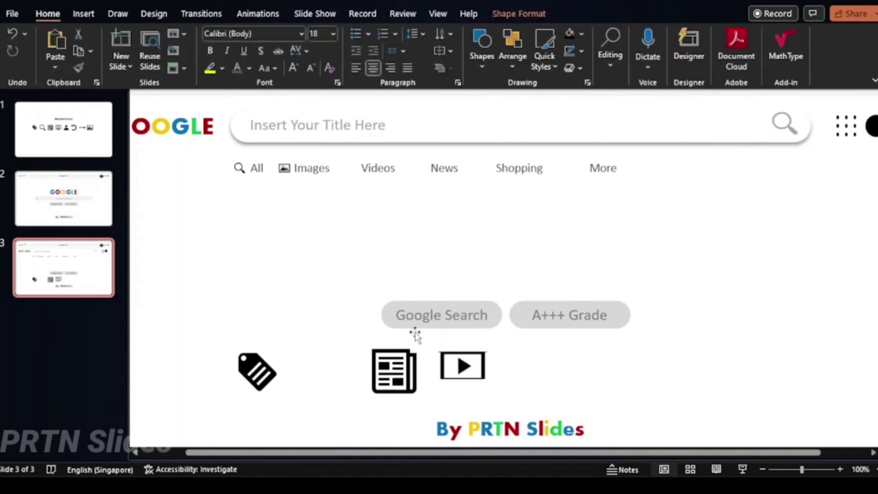
left_click(461, 366)
mouse_move(462, 366)
left_mouse_down()
mouse_move(418, 210)
mouse_move(331, 186)
mouse_move(353, 197)
left_mouse_up()
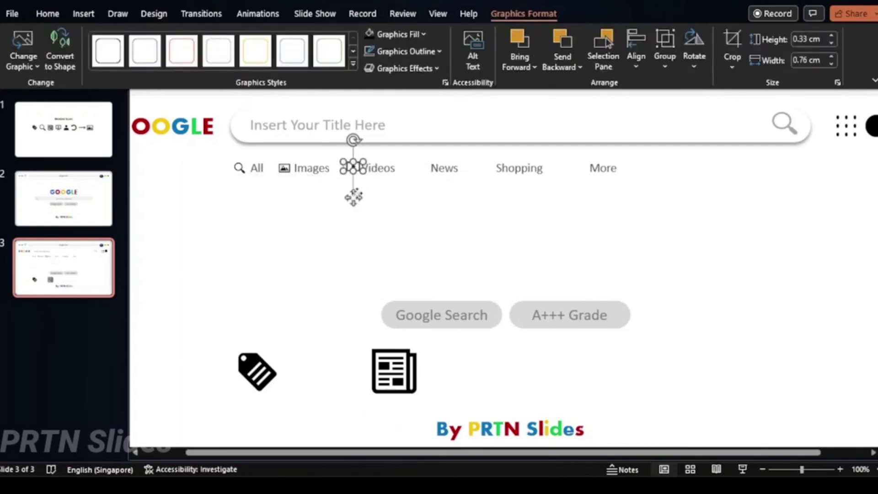
Step: Line up the play icon just left of the Videos label, in line with the Images icon
scroll(351, 200, "up", 5)
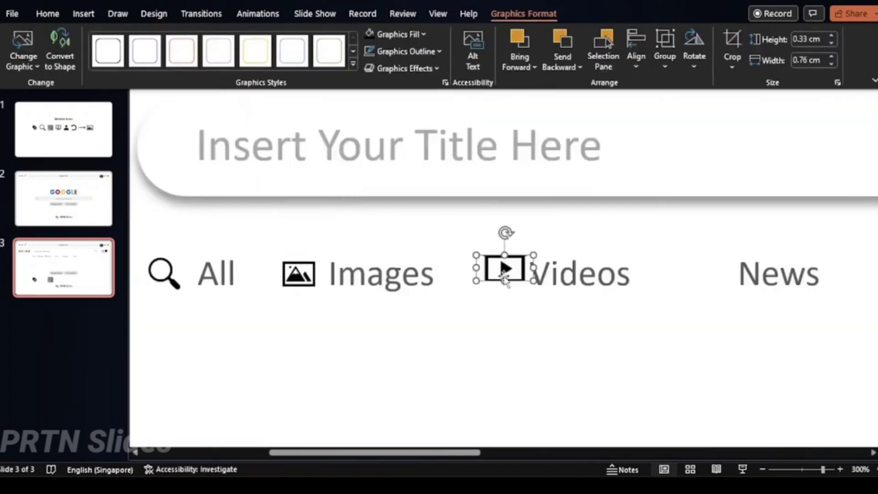
left_click_drag(503, 269, 484, 265)
left_click_drag(298, 273, 298, 273)
left_click_drag(503, 274, 505, 274)
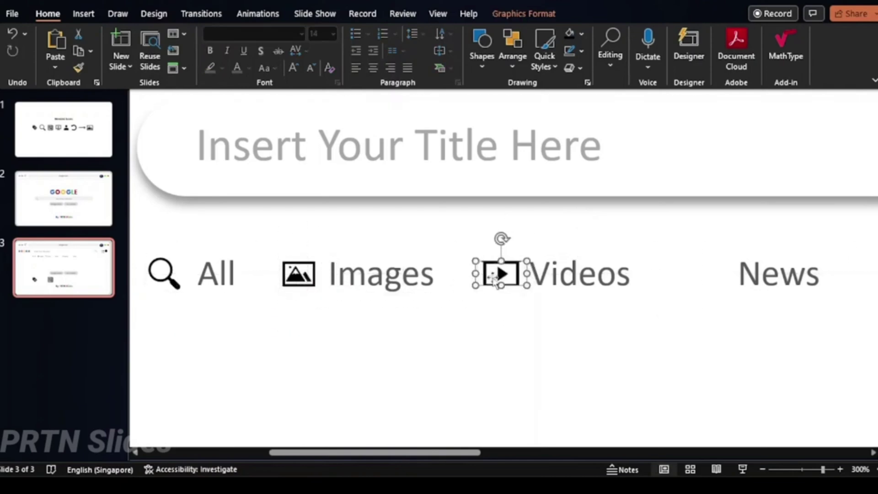
left_click(658, 281)
scroll(663, 285, "down", 5, "ctrl")
Step: Shrink the newspaper icon beside News and raise a smaller tag icon into the row
left_click(372, 266)
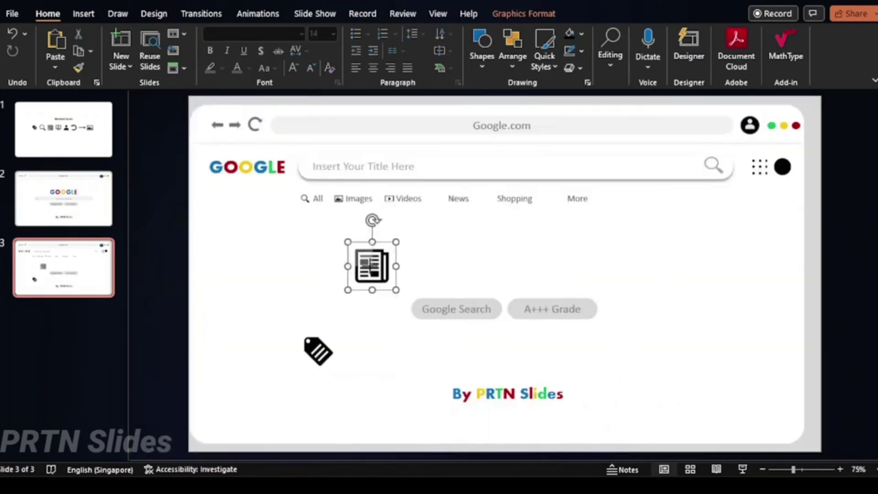
left_click_drag(356, 247, 351, 277)
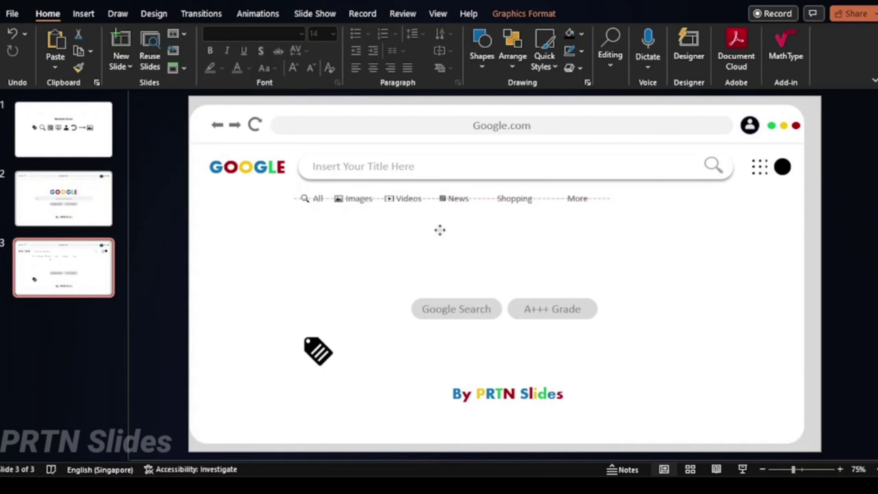
left_click_drag(318, 352, 431, 255)
scroll(431, 254, "up", 5, "ctrl")
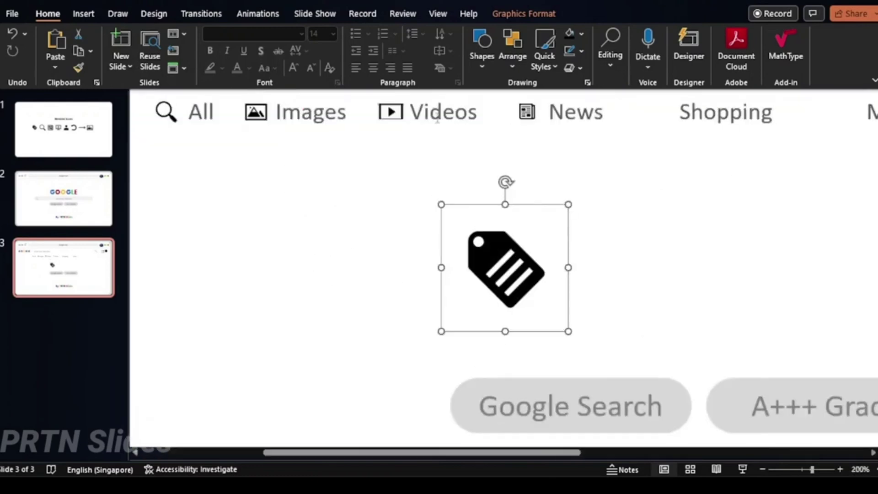
mouse_move(568, 331)
left_mouse_down()
mouse_move(452, 213)
mouse_move(670, 136)
mouse_move(667, 157)
left_mouse_up()
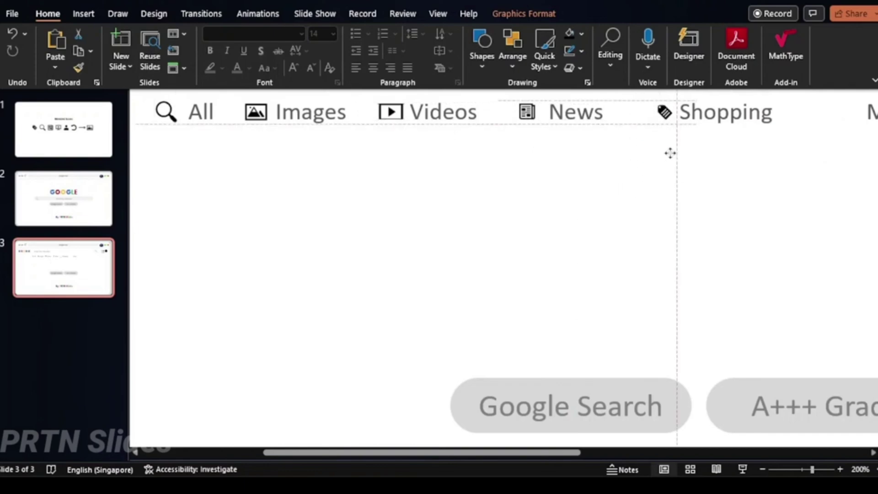
left_click(527, 112)
left_click_drag(526, 112, 531, 113)
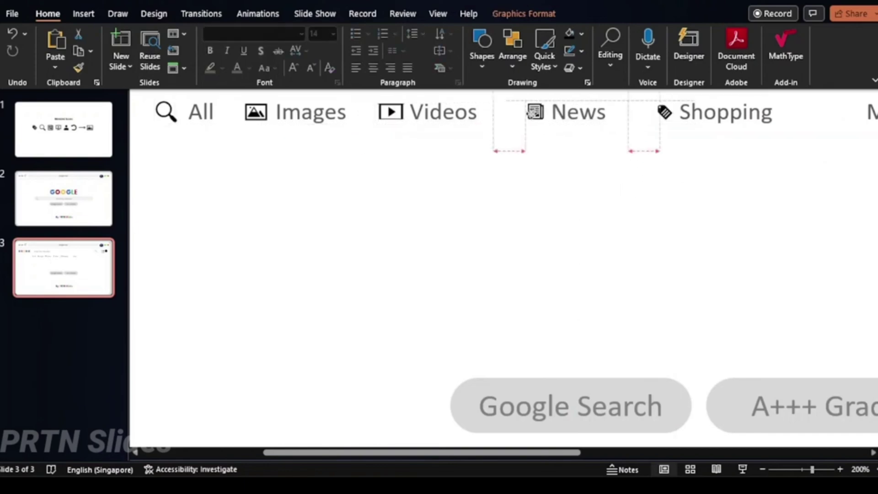
Step: Adjust the Shopping box width to keep one line and align the tag icon with it
left_click(451, 126)
left_click(391, 112)
left_click(664, 112)
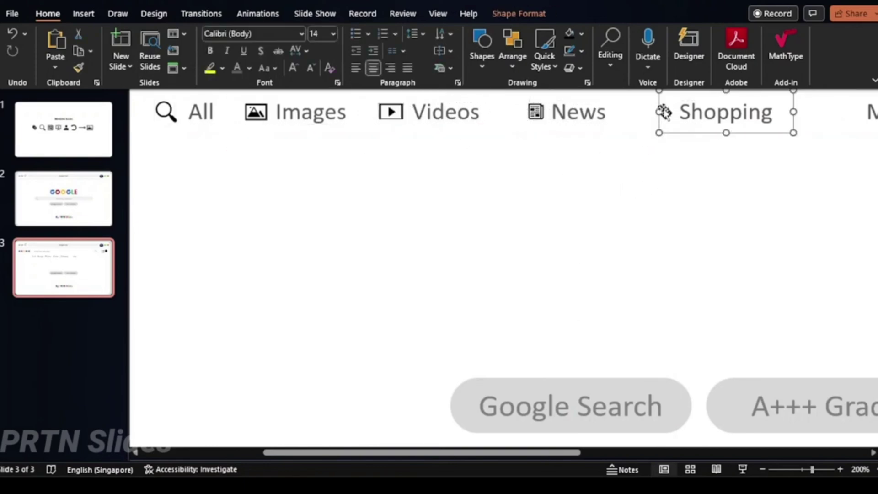
left_click_drag(658, 112, 676, 112)
left_click_drag(793, 112, 797, 112)
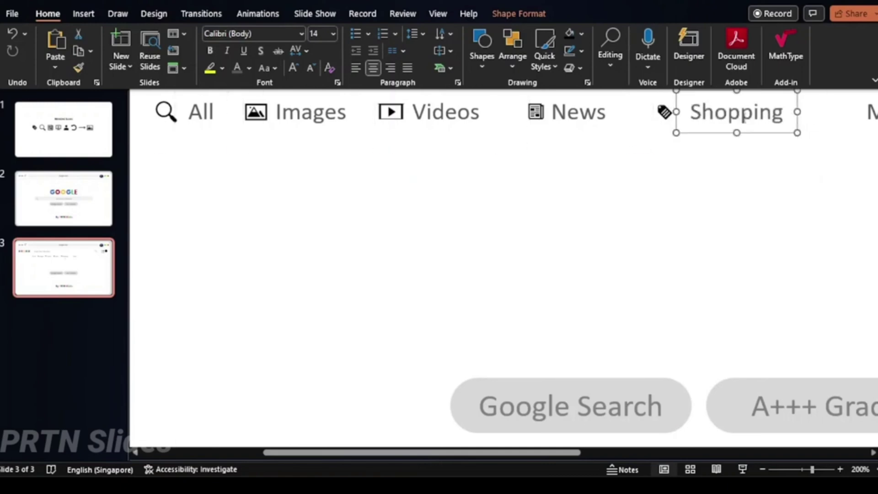
left_click(664, 112)
left_click_drag(669, 115, 672, 112)
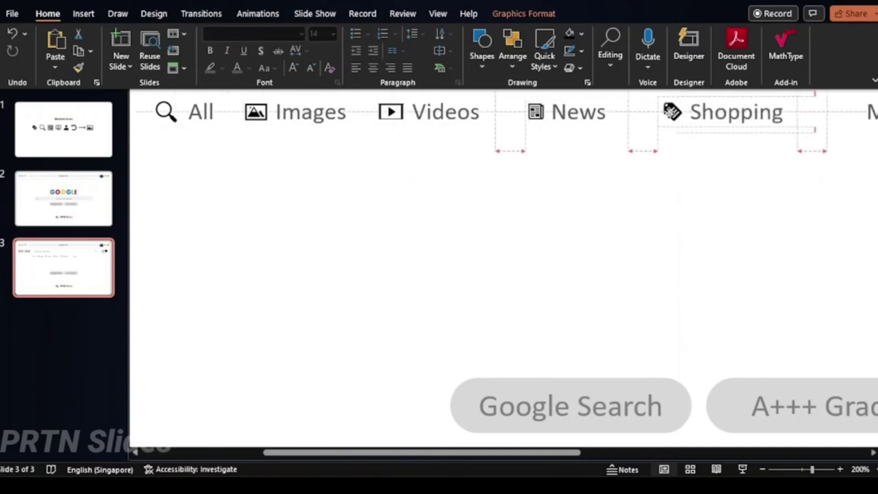
scroll(499, 219, "down", 3)
scroll(498, 219, "up", 3)
Step: Draw tiny oval dots stacked into a vertical column and move it just left of More
left_click(83, 14)
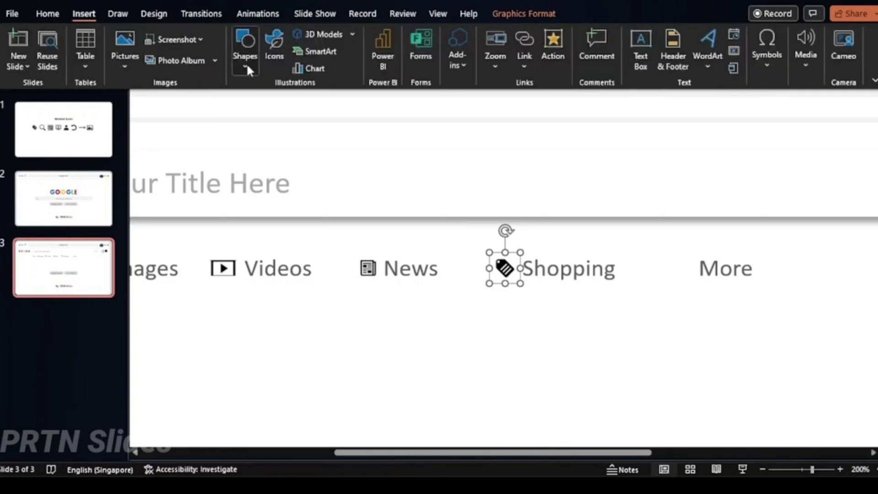
left_click(245, 43)
left_click(274, 110)
left_click(361, 322)
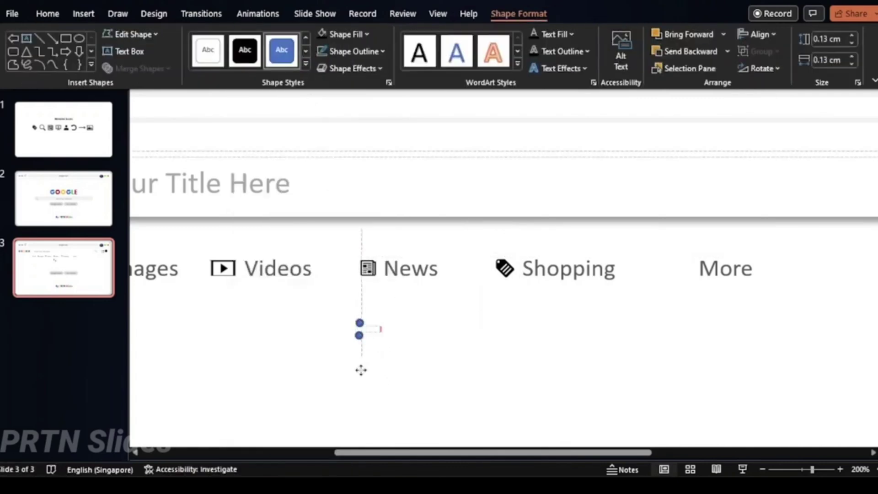
left_click(359, 323, "shift")
left_click(360, 323, "shift")
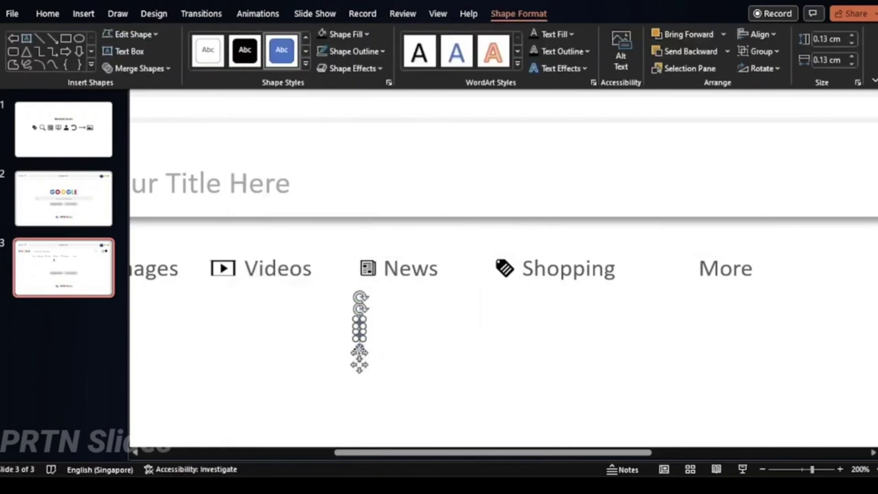
left_click(359, 347)
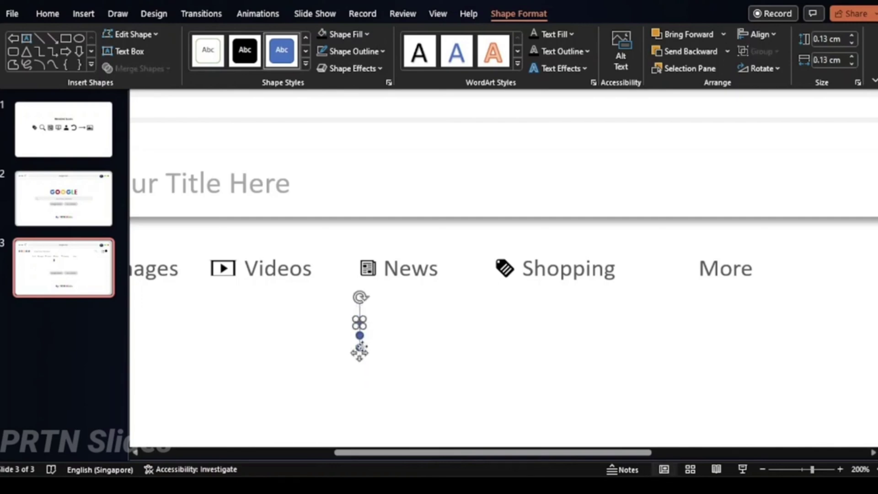
scroll(382, 319, "down", 5, "ctrl")
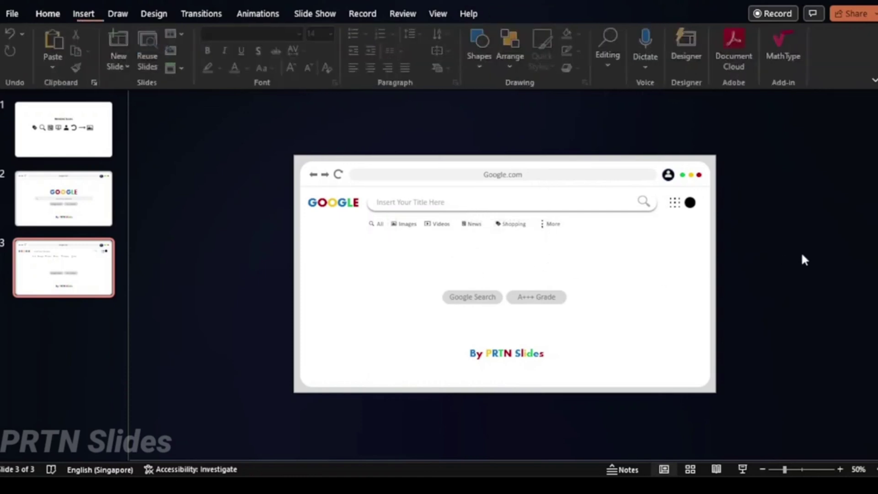
scroll(802, 257, "up", 8, "ctrl")
mouse_move(742, 162)
left_mouse_down()
mouse_move(744, 141)
mouse_move(724, 138)
mouse_move(762, 160)
mouse_move(776, 154)
left_mouse_up()
scroll(384, 195, "down", 10)
Step: Resize the News label box from both sides to fit its text
scroll(385, 194, "up", 5)
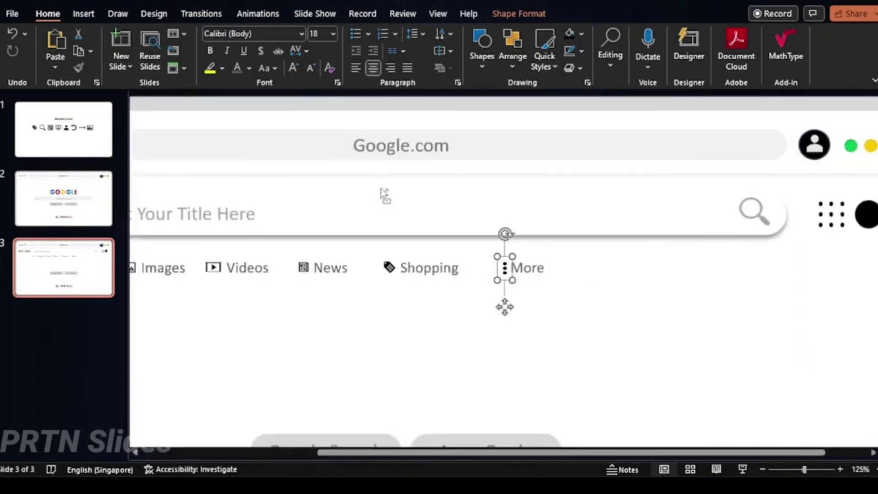
key("shift+Tab")
key("shift+Tab")
key("shift+Tab")
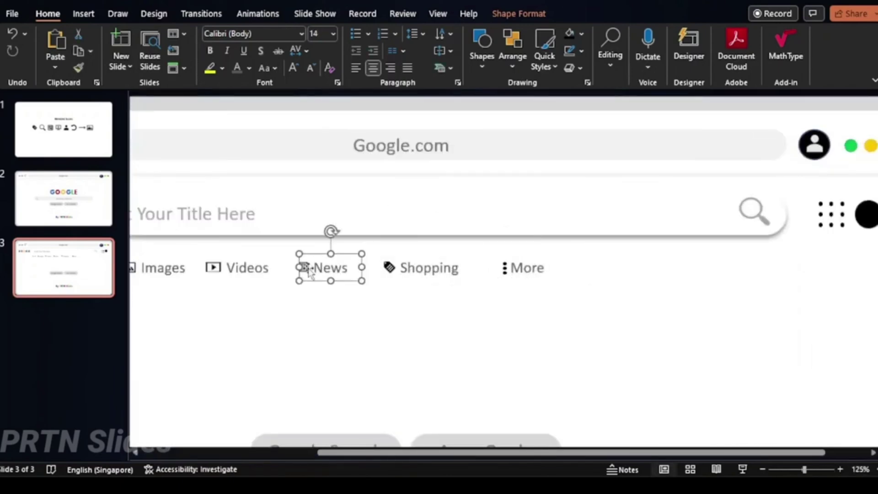
left_click(297, 268)
left_click_drag(299, 268, 305, 267)
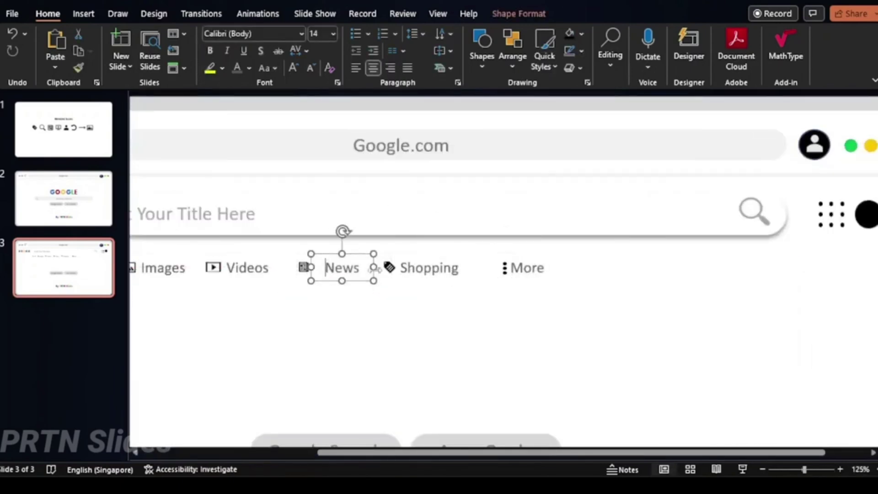
left_click_drag(372, 267, 320, 254)
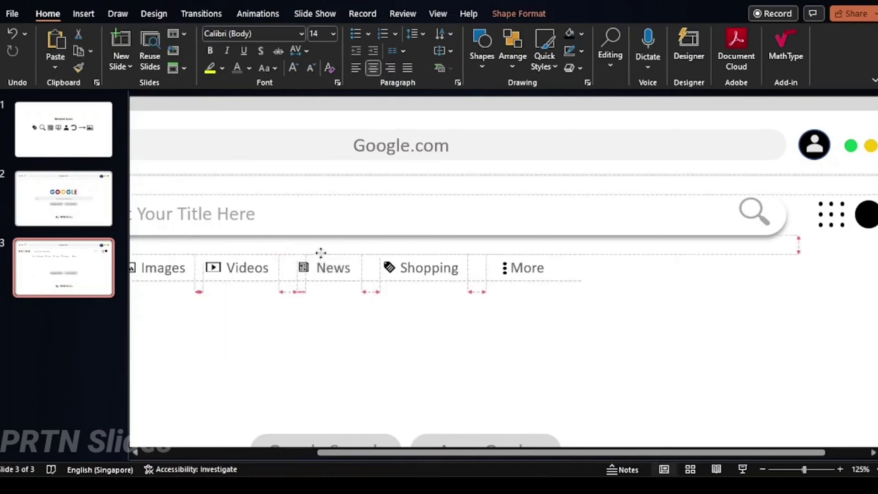
left_click(247, 267)
left_click(155, 267)
scroll(183, 270, "left", 5)
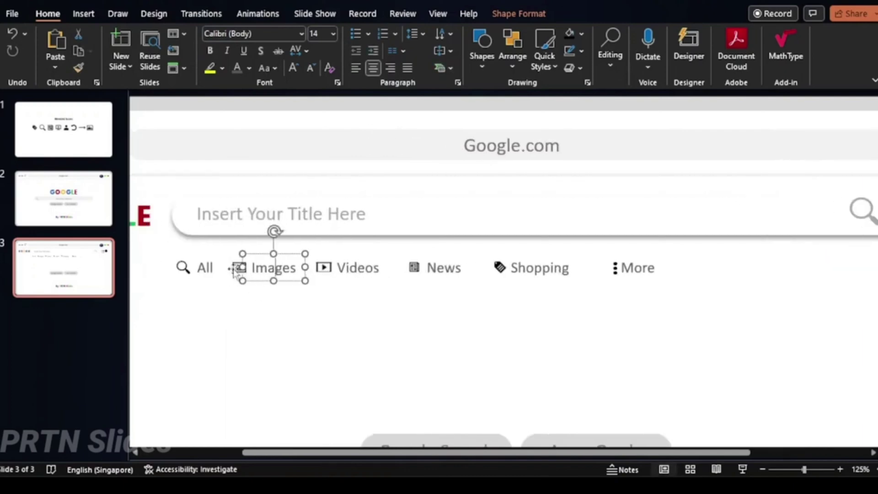
Step: Draw a rectangle just beneath the All category label
left_click(194, 268)
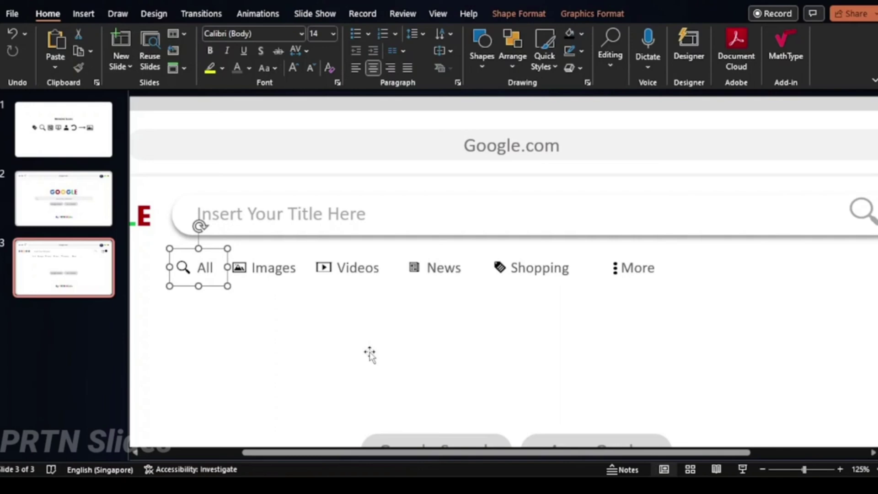
left_click(83, 14)
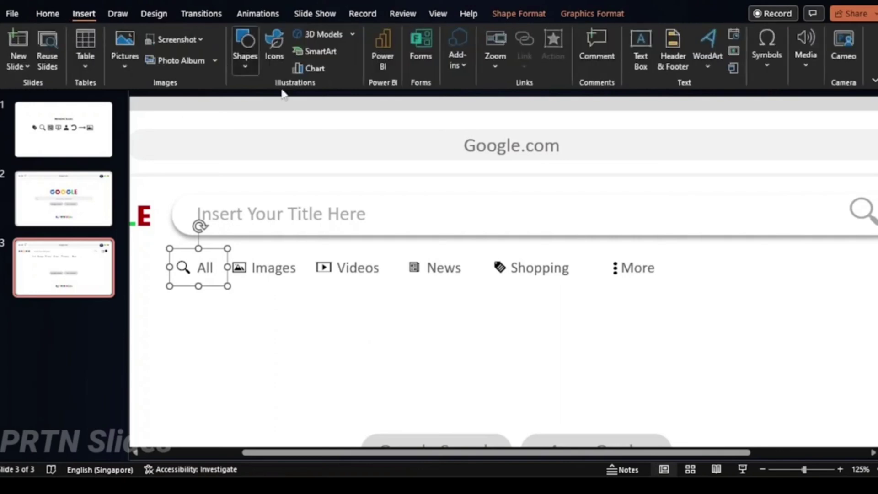
left_click(245, 42)
left_click(236, 89)
left_click_drag(186, 301, 243, 305)
scroll(210, 292, "up", 5)
Step: Shrink the rectangle to a thin 0.13 × 1.17 cm bar, fill it blue, place it under All
left_click_drag(424, 260, 378, 245)
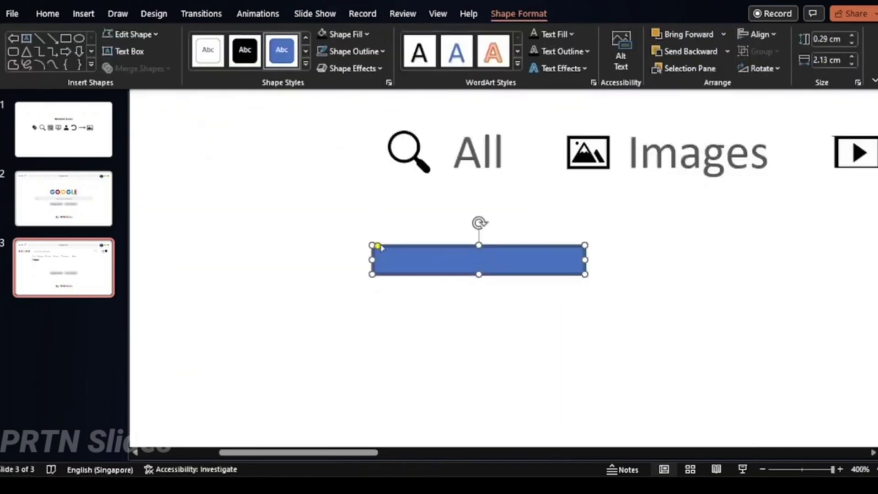
left_click_drag(478, 246, 476, 250)
left_click(341, 34)
left_click(398, 151)
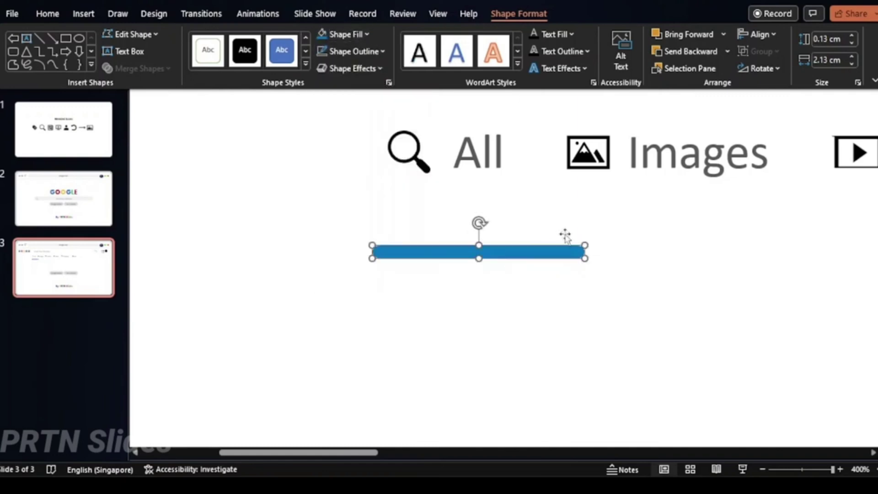
left_click_drag(506, 204, 487, 192)
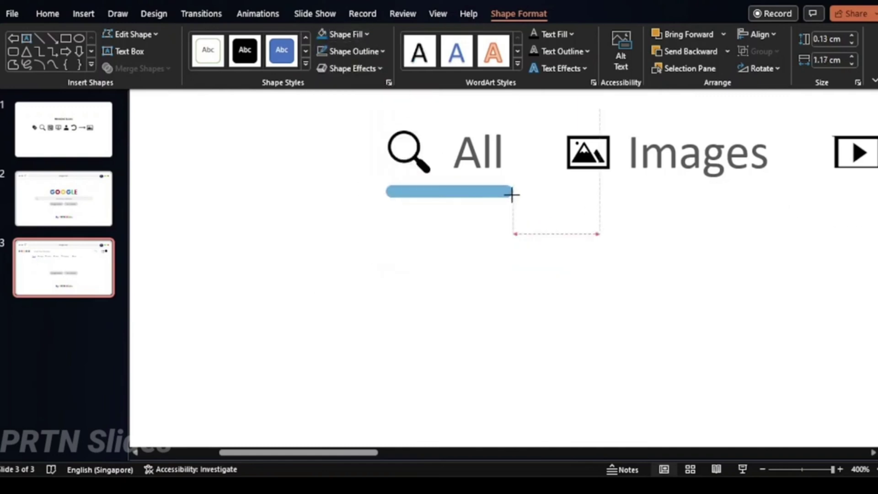
scroll(509, 193, "down", 5)
left_click(852, 199)
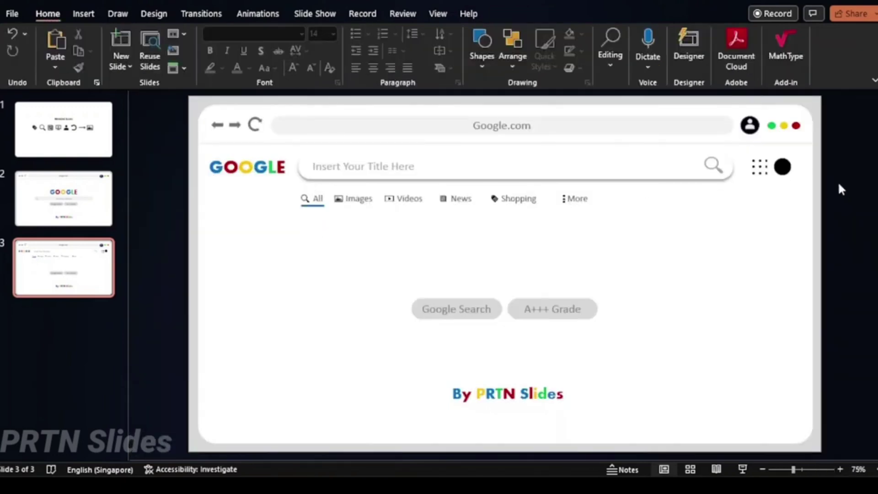
Step: Delete the By PRTN Slides byline and the A+++ Grade and Google Search buttons
left_click(560, 390)
left_click(552, 309)
key("Delete")
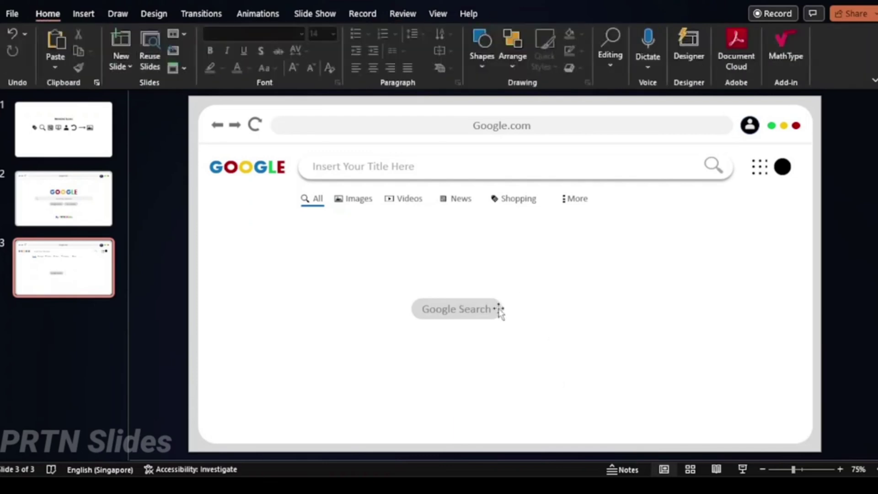
left_click(499, 309)
key("Delete")
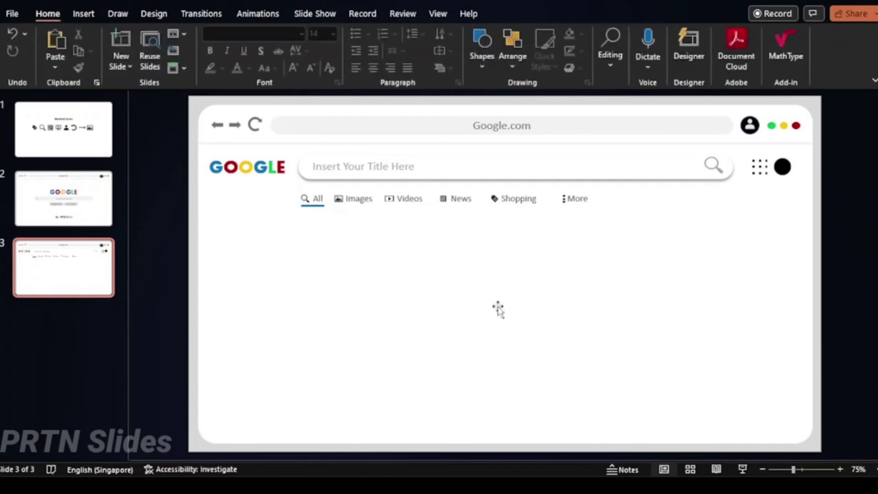
Step: Add a title text box under the category labels and colour its text blue
left_click(84, 15)
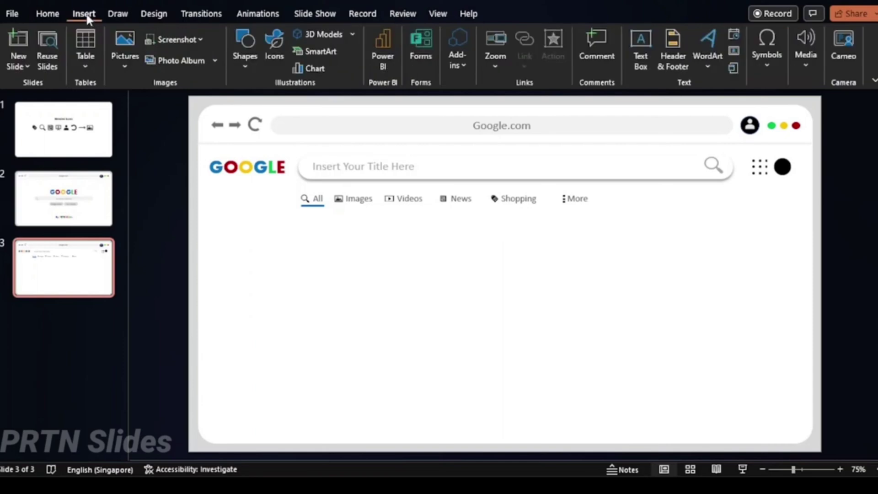
left_click(640, 51)
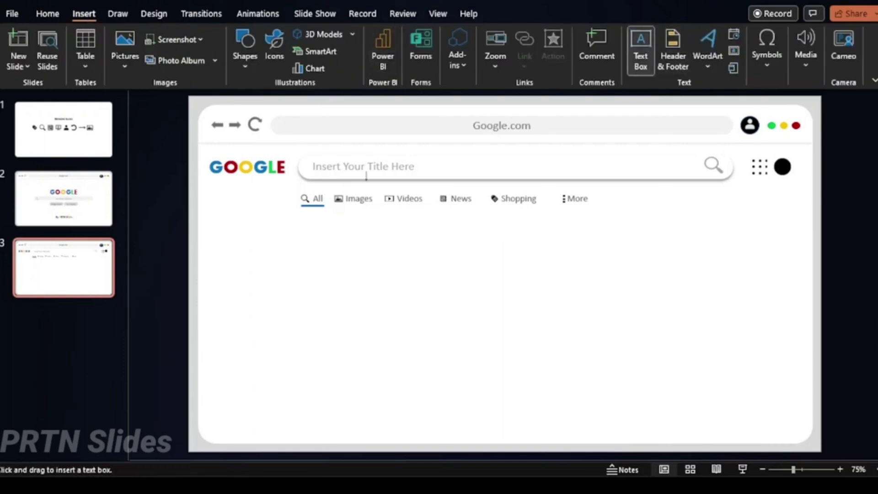
left_click_drag(299, 224, 726, 244)
type("Insert Your Text Title Here")
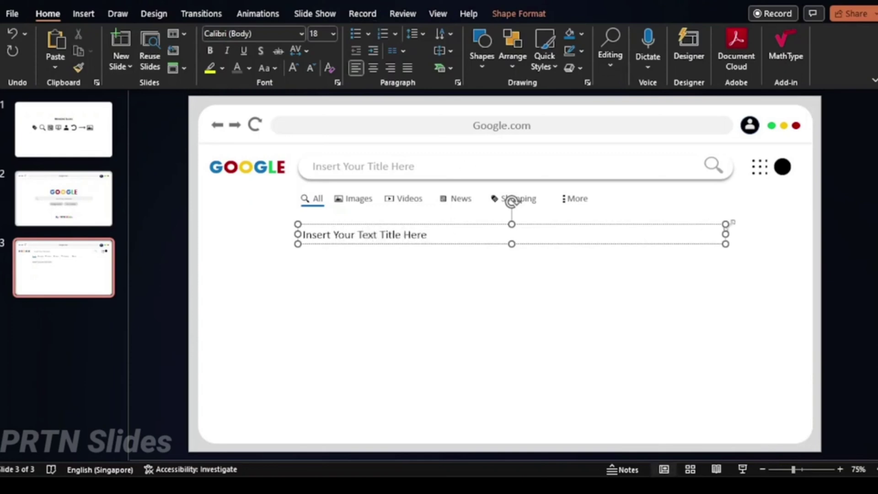
left_click_drag(725, 234, 711, 234)
left_click(250, 68)
left_click(317, 192)
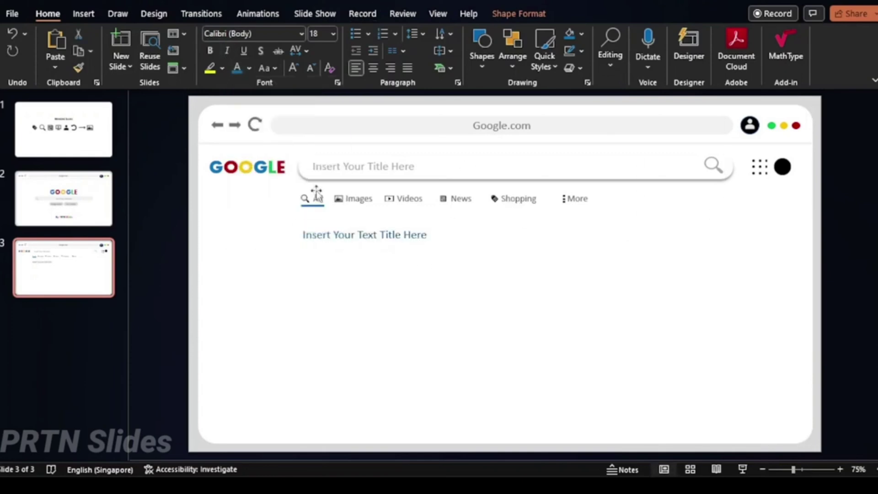
left_click(458, 244)
Step: Duplicate the title box below as a justified dark grey Lorem ipsum paragraph
left_click_drag(463, 245, 463, 259)
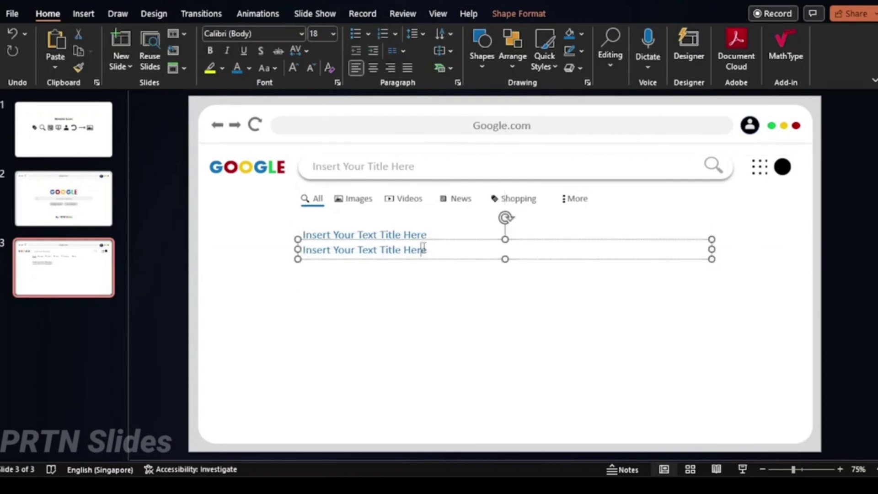
key("Return")
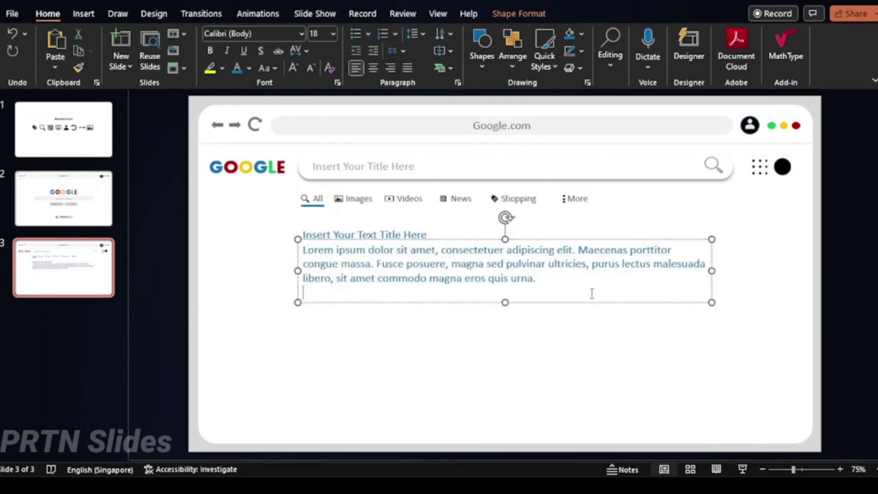
key("ctrl+a")
left_click(407, 67)
left_click(249, 68)
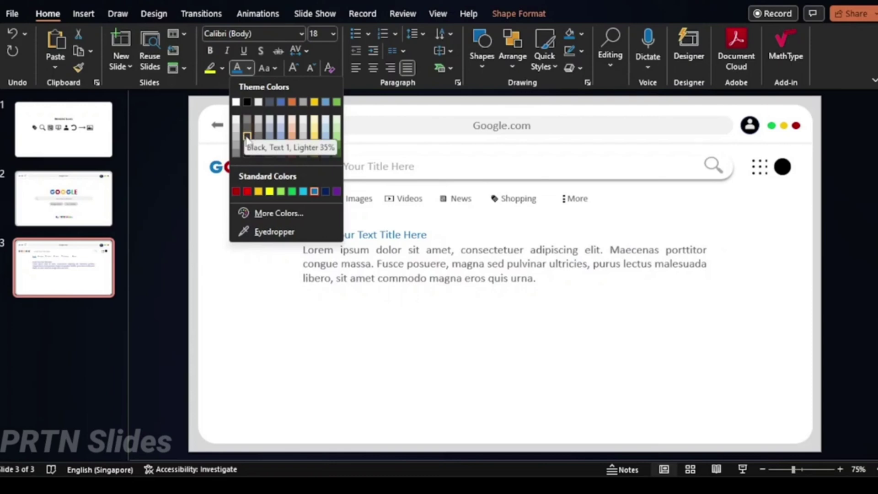
left_click(247, 137)
left_click(503, 289)
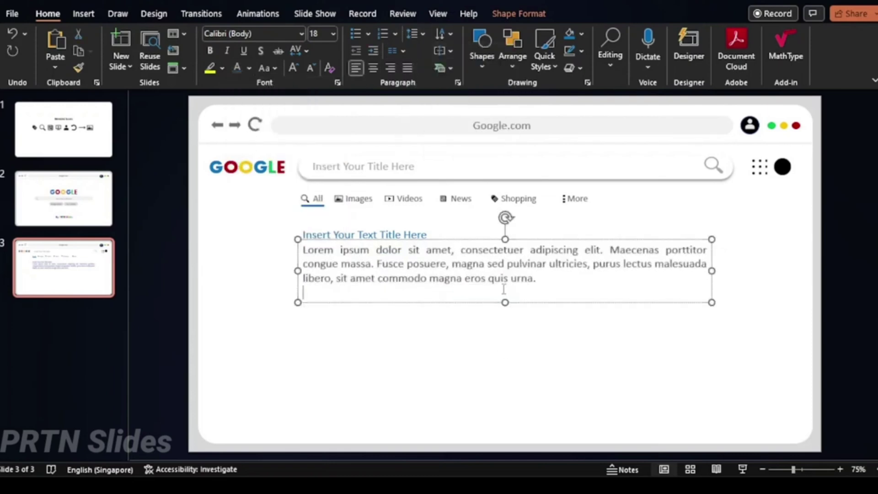
Step: Enlarge the title font to 20, then copy the result block twice for three results
left_click(393, 234)
left_click(332, 235)
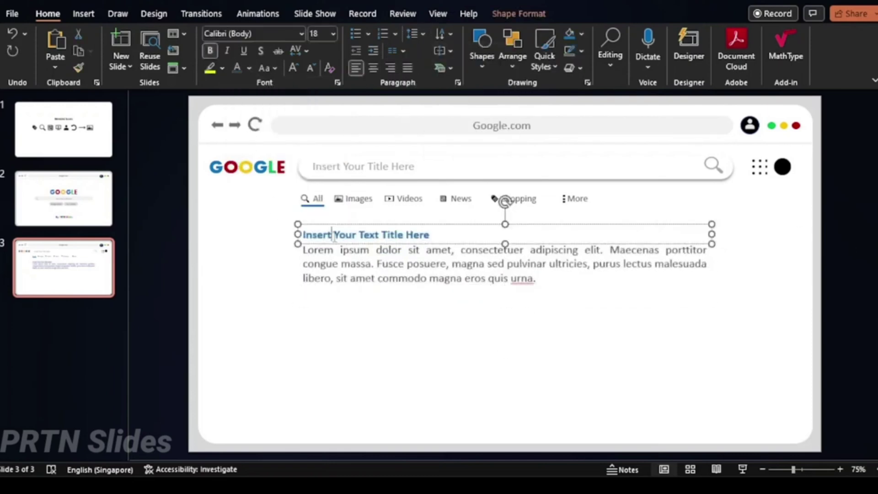
left_click(293, 67)
left_click_drag(472, 224, 472, 222)
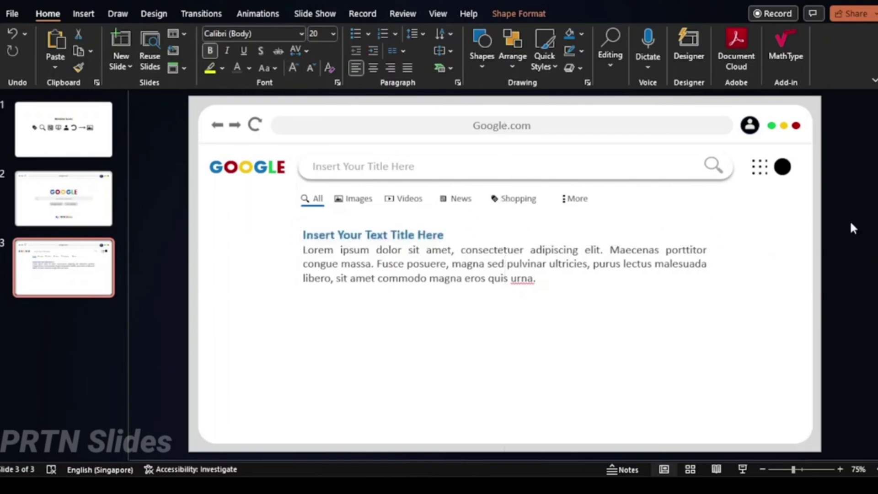
left_click_drag(428, 288, 425, 355)
key("ctrl+d")
key("Escape")
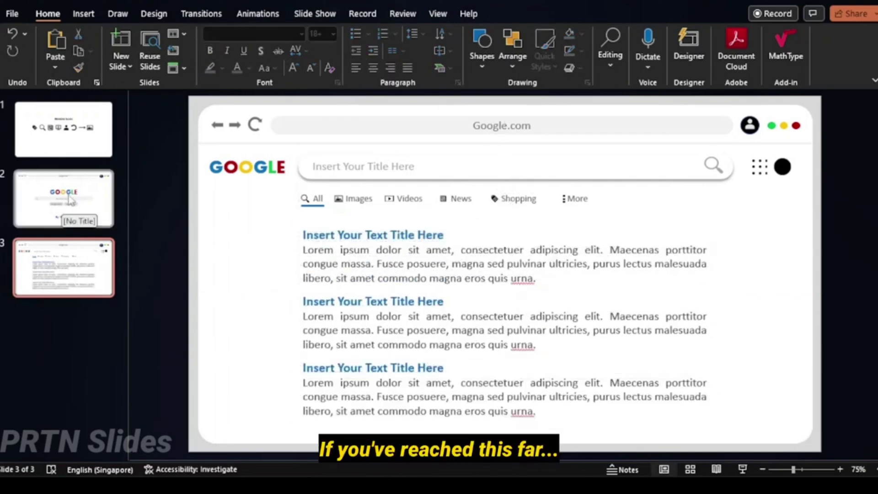
Step: Duplicate slide 3 as slide 4, delete the middle result, and choose the Rounded Rectangle shape
key("ctrl+d")
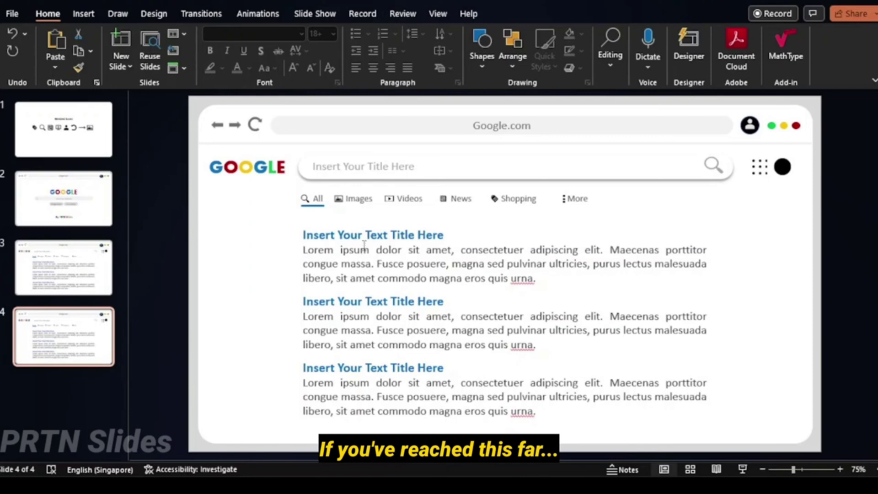
left_click(364, 237)
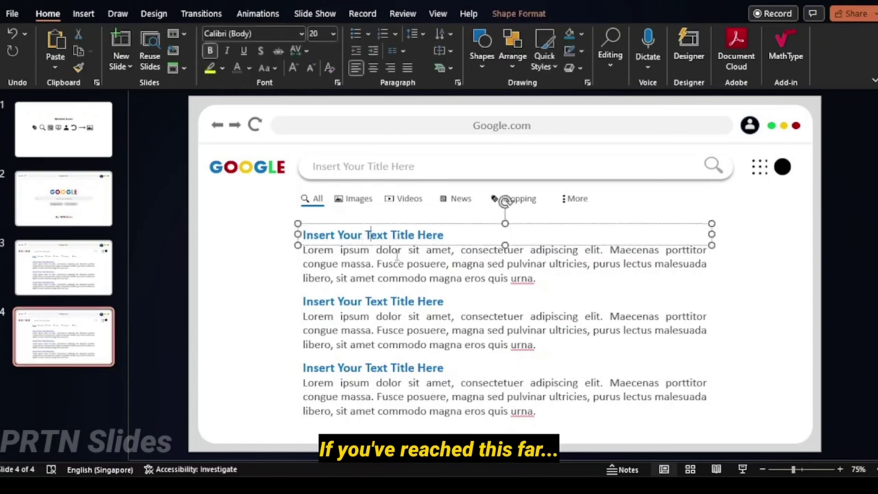
left_click(407, 328)
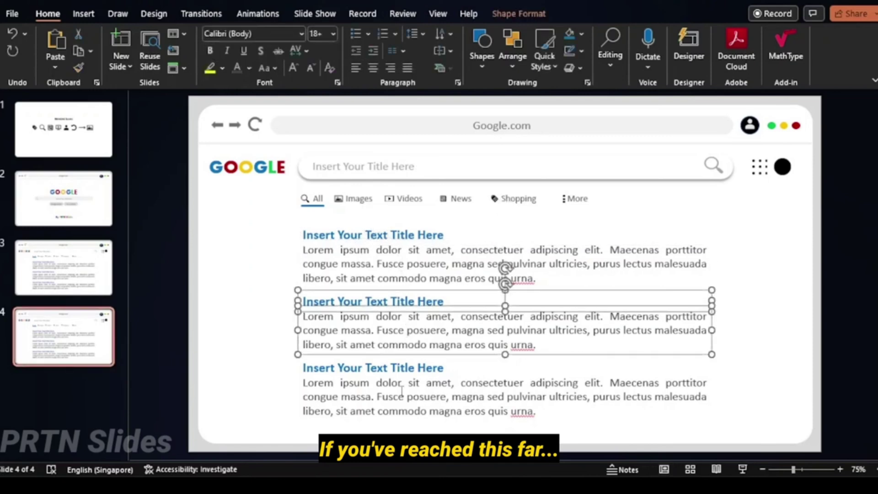
key("Delete")
left_click(84, 14)
left_click(245, 55)
left_click(338, 102)
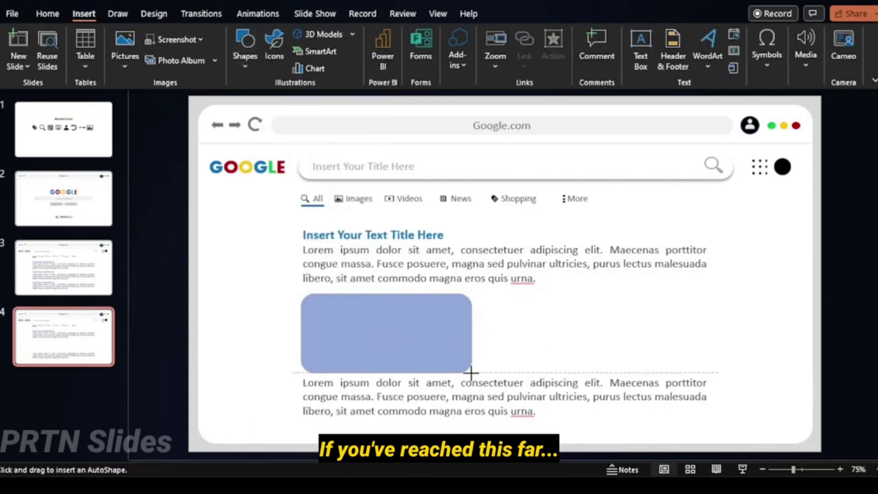
Step: Draw a blue 6.85 cm rounded rectangle and add copies filled green and dark red
left_click_drag(481, 306, 471, 369)
left_click(347, 34)
left_click(400, 158)
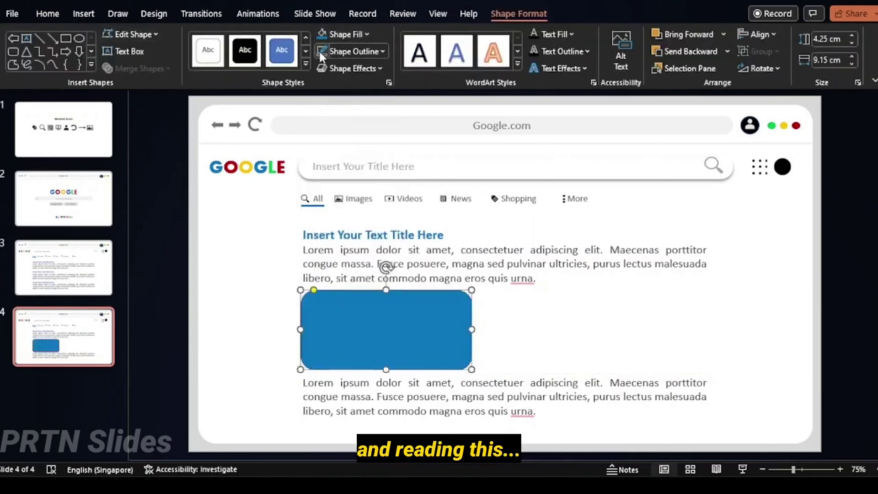
left_click_drag(472, 329, 435, 330)
mouse_move(374, 331)
left_mouse_down()
mouse_move(497, 318)
mouse_move(653, 317)
mouse_move(627, 324)
left_mouse_up()
left_click(366, 34)
left_click(379, 158)
left_click(367, 35)
left_click(329, 158)
Step: Distribute the three coloured shapes horizontally, group them, and shift the group slightly left
left_click(366, 323)
left_click(503, 329, "shift")
left_click(640, 330, "shift")
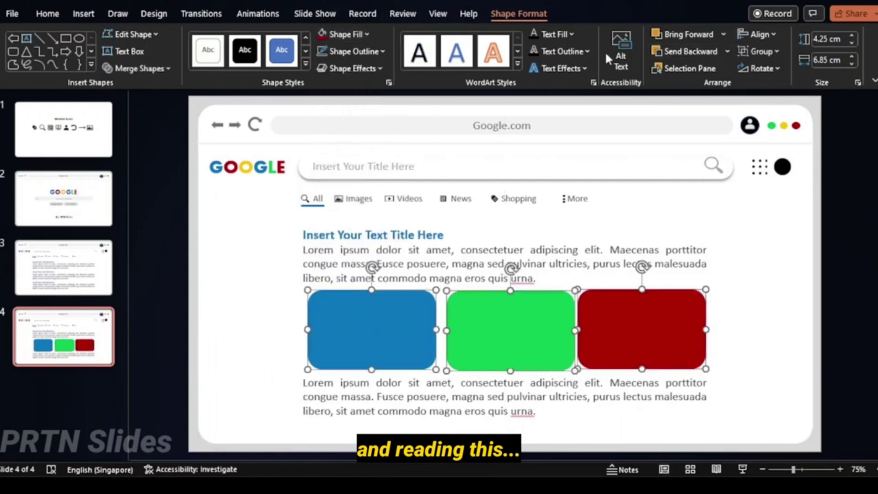
left_click(759, 34)
left_click(759, 167)
key("ctrl+g")
left_click_drag(624, 314, 619, 315)
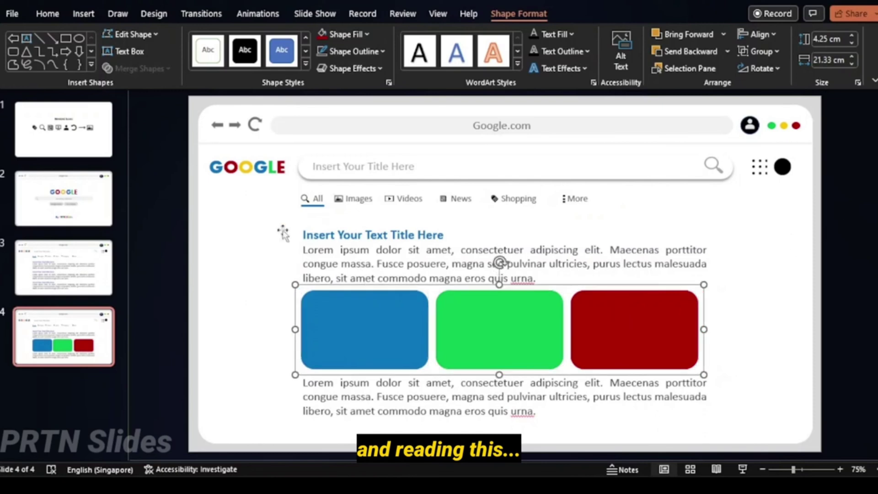
Step: Italicise the bottom paragraph with normal character spacing, then duplicate slide 4 as slide 5
left_click(419, 396)
key("ctrl+a")
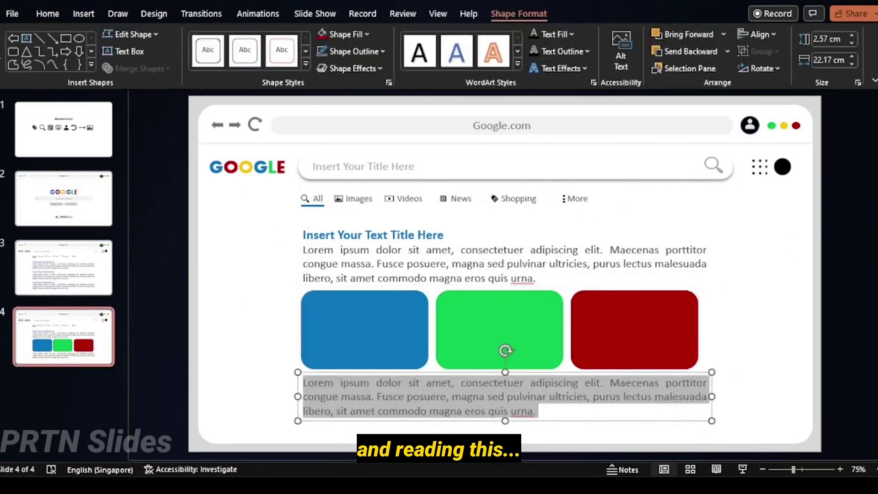
left_click(48, 14)
left_click(227, 50)
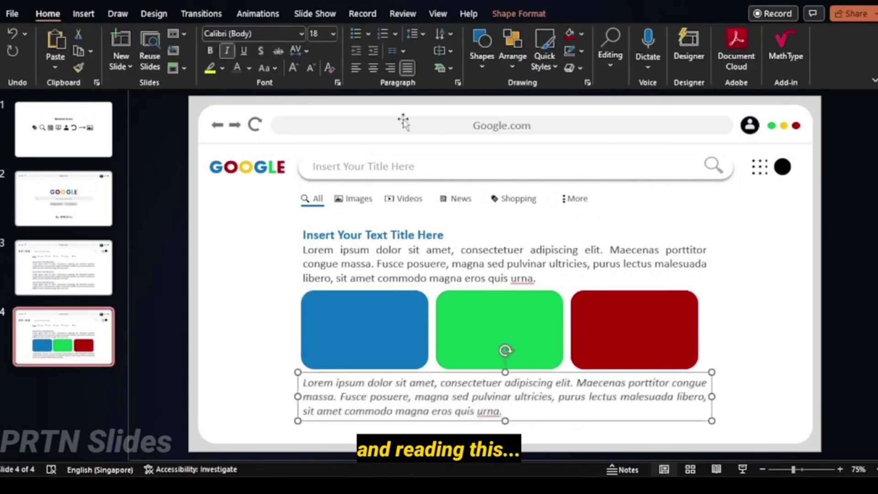
left_click(274, 68)
left_click(300, 51)
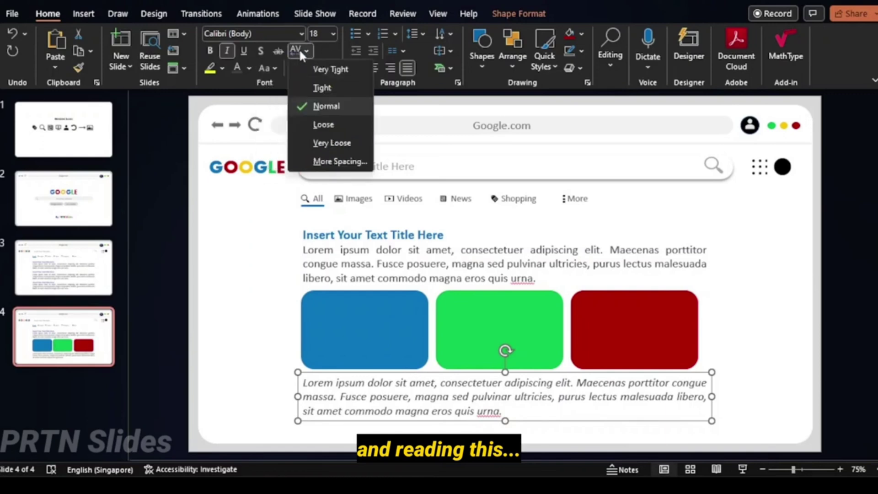
left_click(326, 106)
left_click(850, 187)
key("ctrl+d")
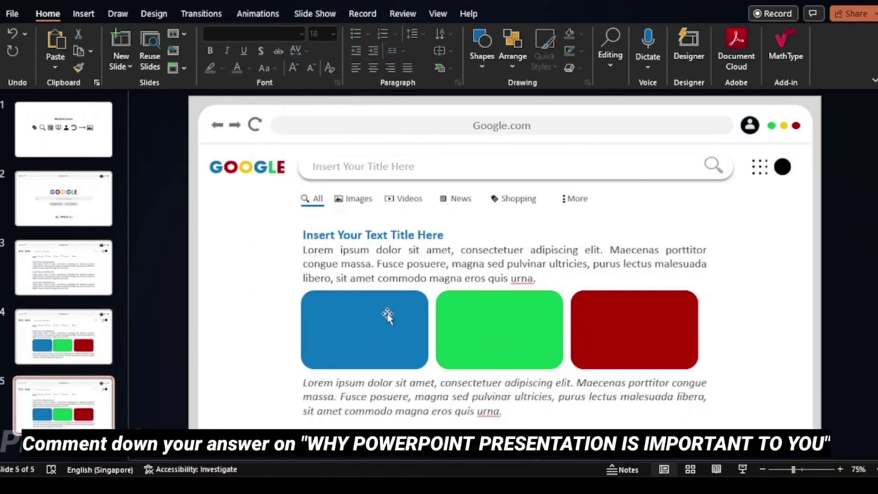
Step: Delete the text above the cards and stretch the blue, green and red cards up to the tabs
left_click(369, 264)
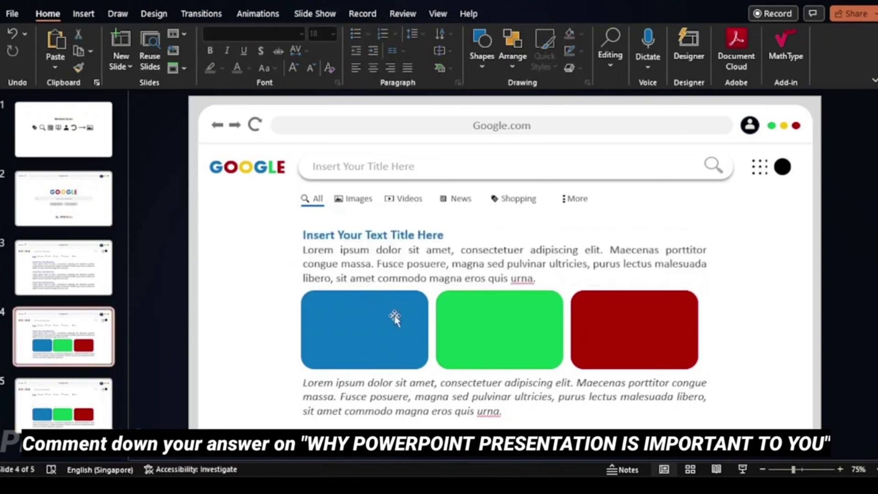
key("Delete")
left_click_drag(364, 290, 367, 214)
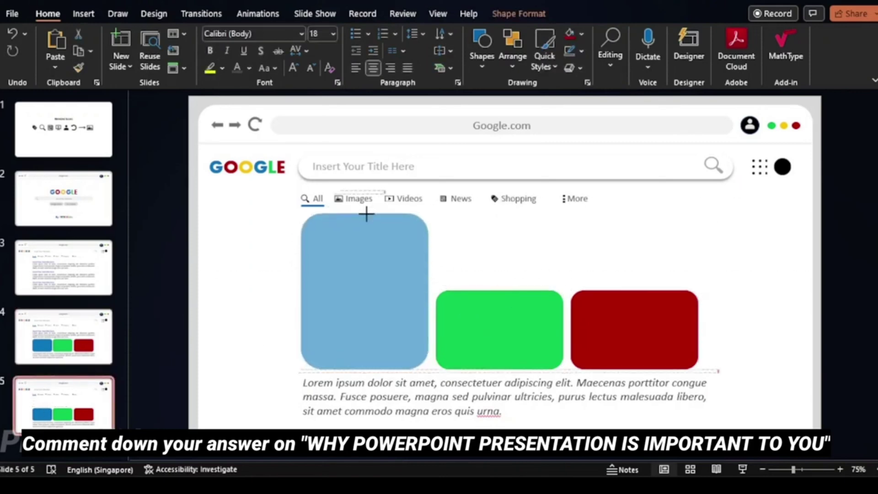
left_click(499, 293)
left_click_drag(500, 290, 496, 215)
left_click(634, 293)
left_click_drag(634, 290, 638, 214)
Step: Duplicate slide 5 as a new slide 6
left_click(83, 14)
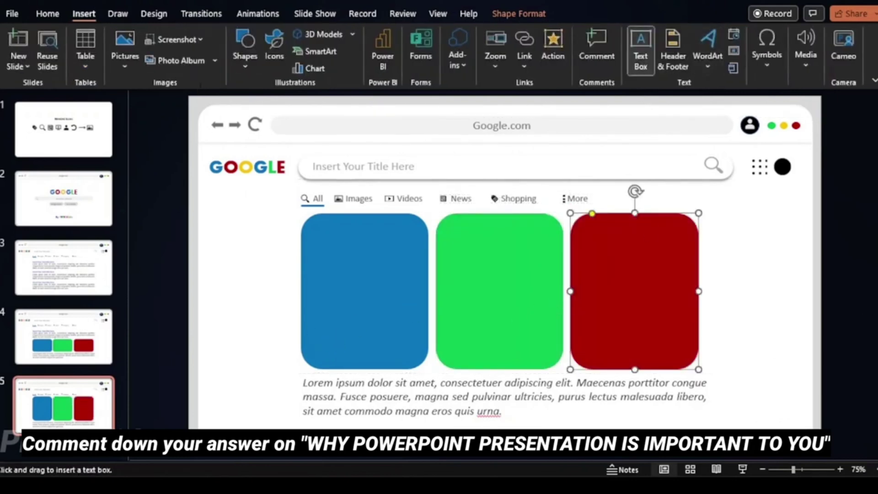
left_click(83, 418)
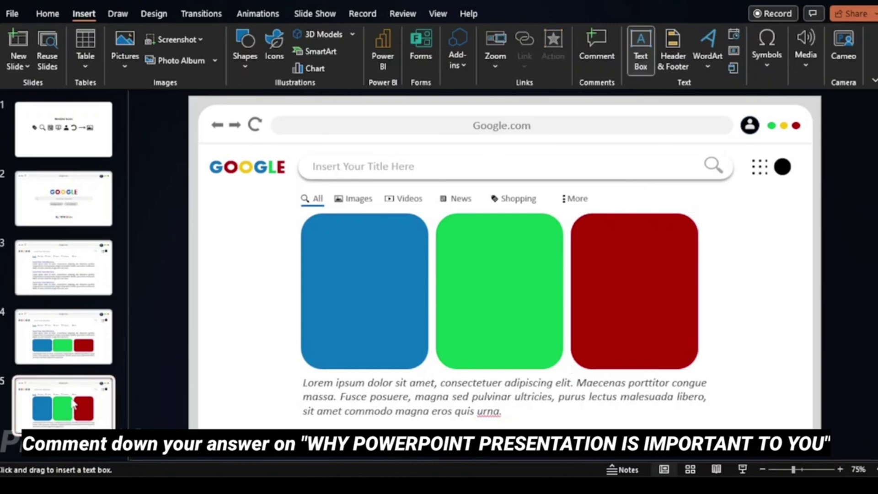
key("ctrl+d")
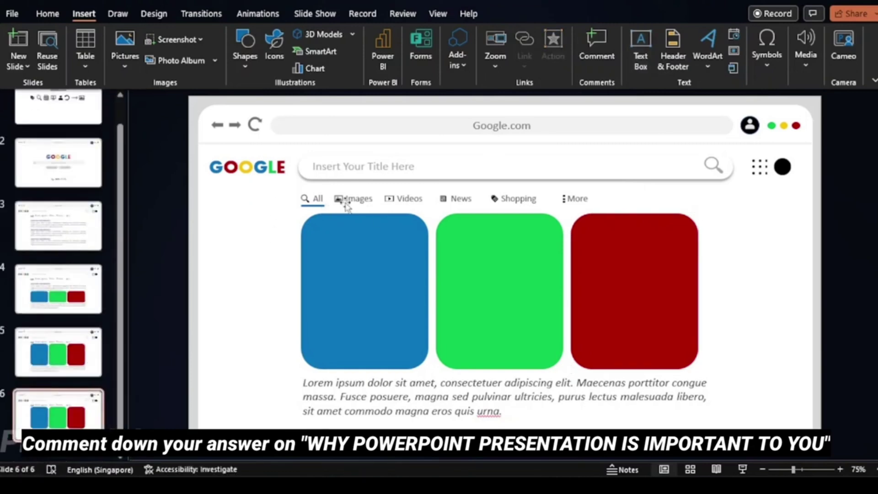
Step: Delete the blue, green and red cards from slide 6
left_click(361, 299)
left_click(523, 292, "shift")
left_click(625, 276, "shift")
key("Delete")
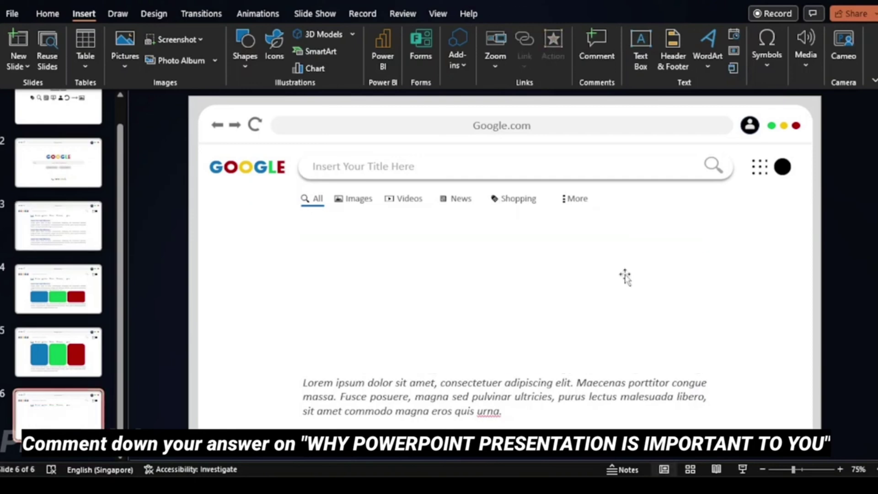
Step: Copy slide 3's title-and-body text group onto slide 6
left_click(58, 226)
left_click(503, 256)
key("ctrl+c")
left_click(58, 411)
key("ctrl+v")
key("Escape")
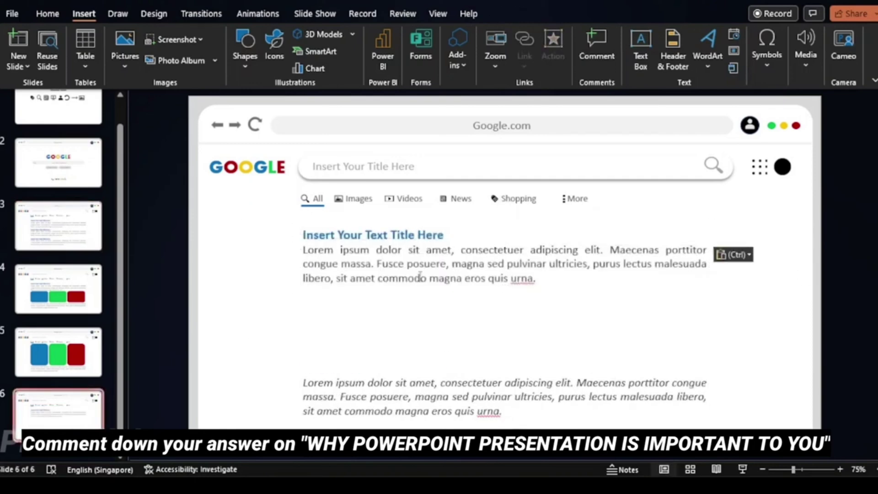
Step: Narrow the text block to the left half, drop the italic paragraph, and stack a trimmed duplicate below
left_click(380, 274)
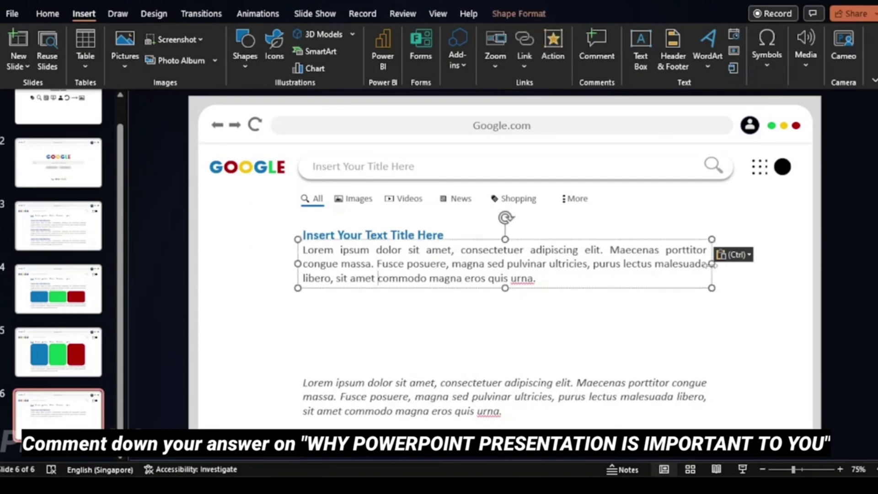
left_click_drag(711, 264, 496, 264)
left_click(494, 375)
key("Delete")
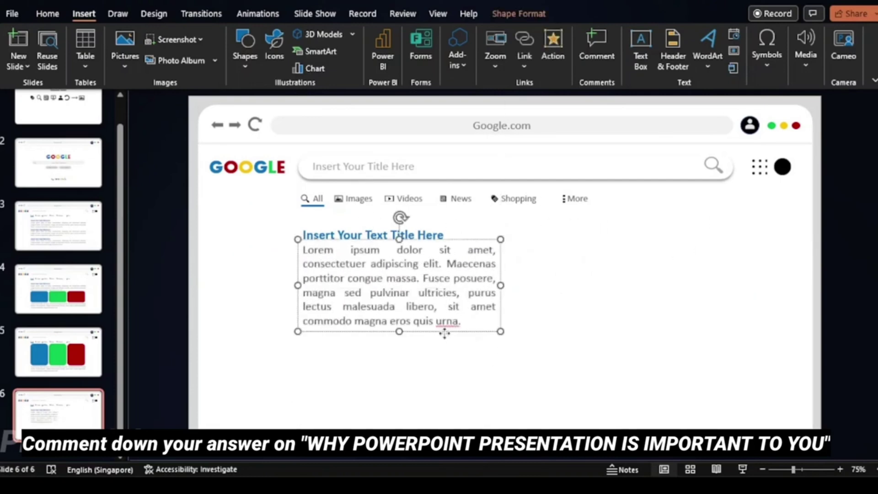
left_click_drag(444, 333, 442, 446)
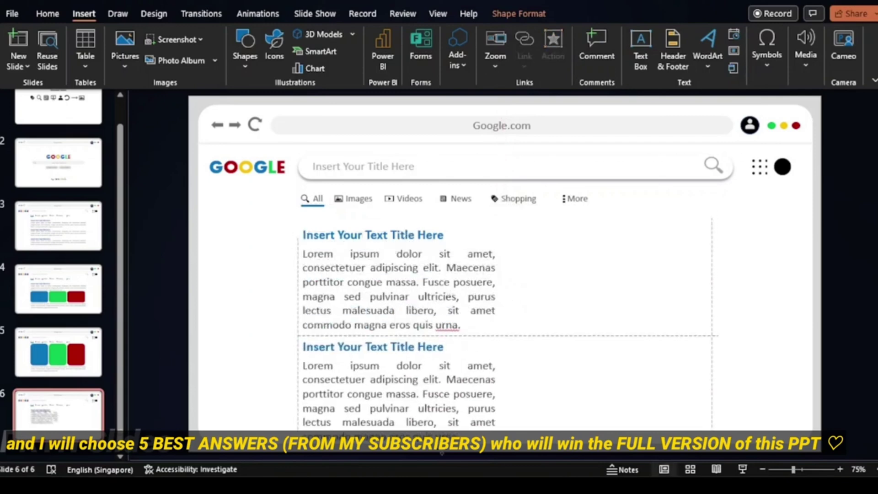
left_click_drag(461, 326, 418, 282)
key("Delete")
left_click(431, 396)
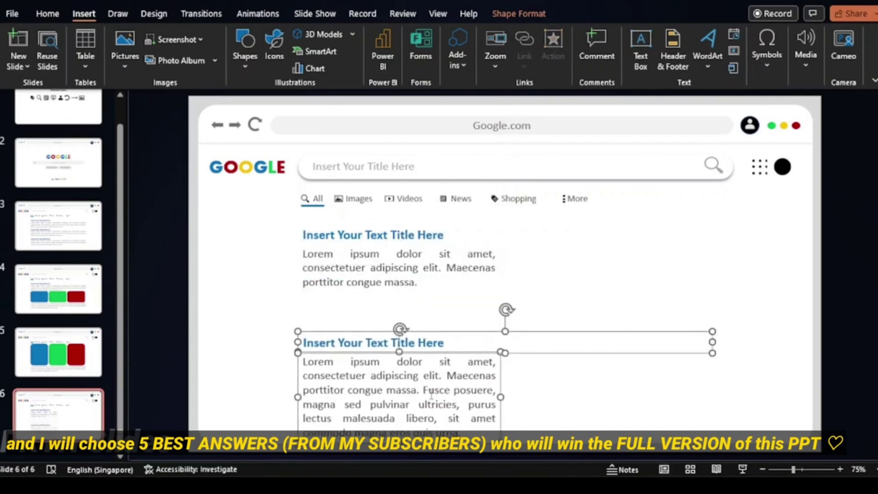
left_click_drag(430, 396, 431, 362)
Step: Draw a large rounded rectangle filling the right side of the slide
left_click(245, 45)
left_click(255, 181)
mouse_move(525, 218)
left_mouse_down()
mouse_move(552, 392)
mouse_move(800, 430)
left_mouse_up()
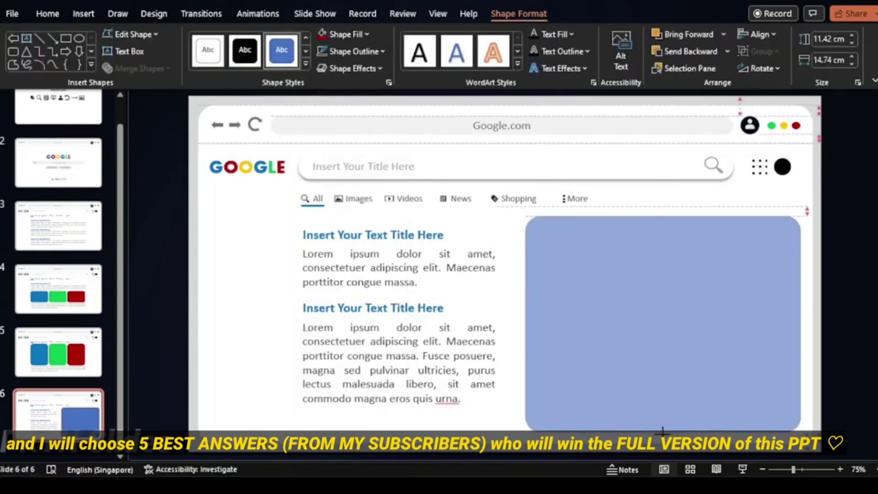
Step: Fill the rounded panel black and shorten its copy into a dark grey strip at the bottom
left_click(353, 35)
left_click(330, 119)
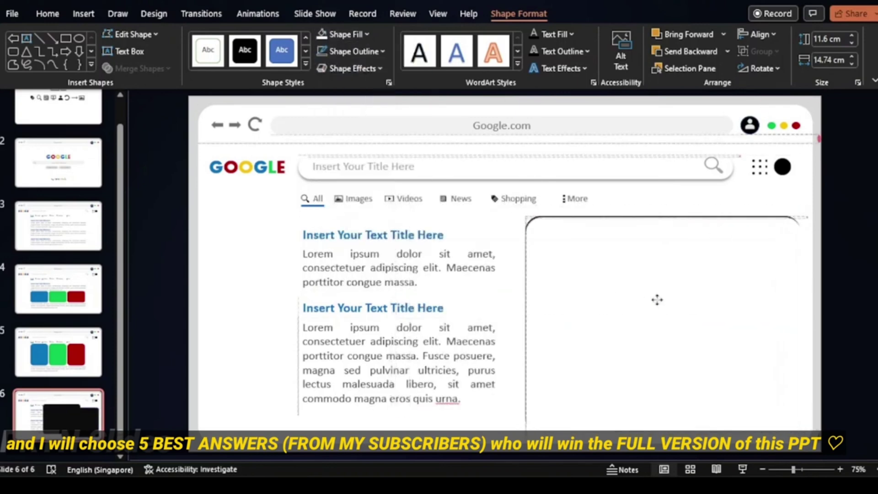
left_click(658, 218)
left_click_drag(663, 215, 662, 362)
left_click(343, 35)
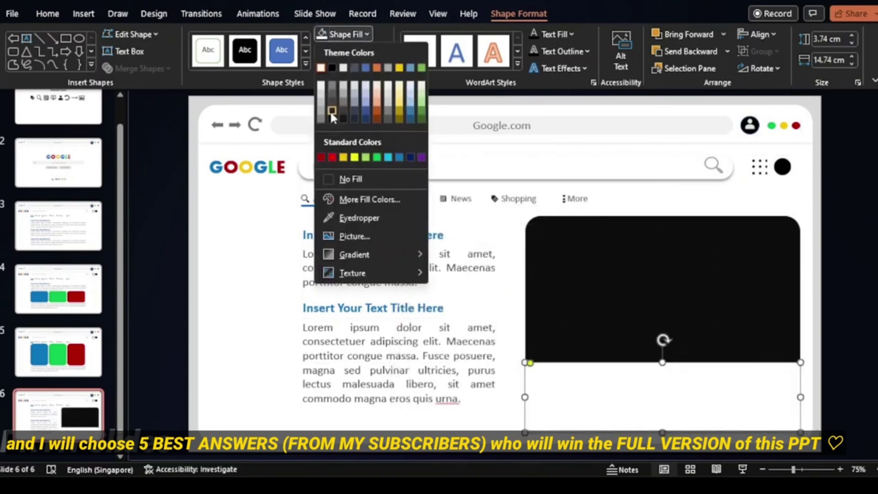
left_click(343, 106)
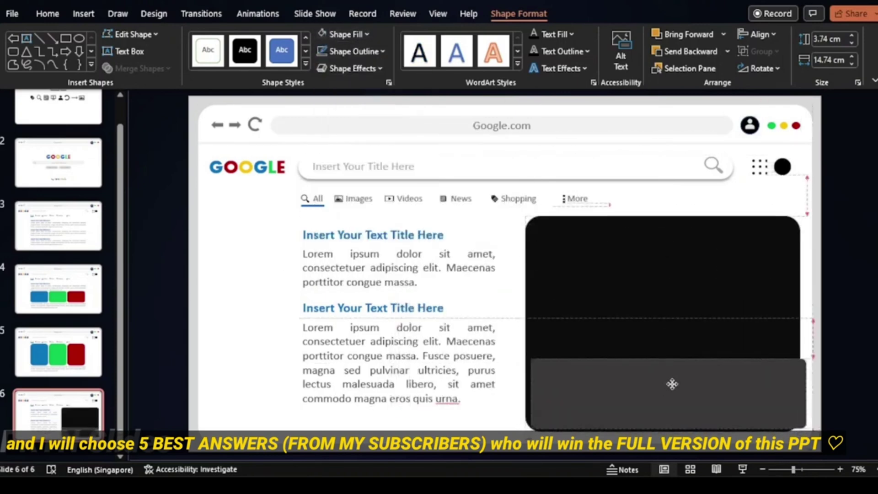
left_click_drag(672, 384, 672, 400)
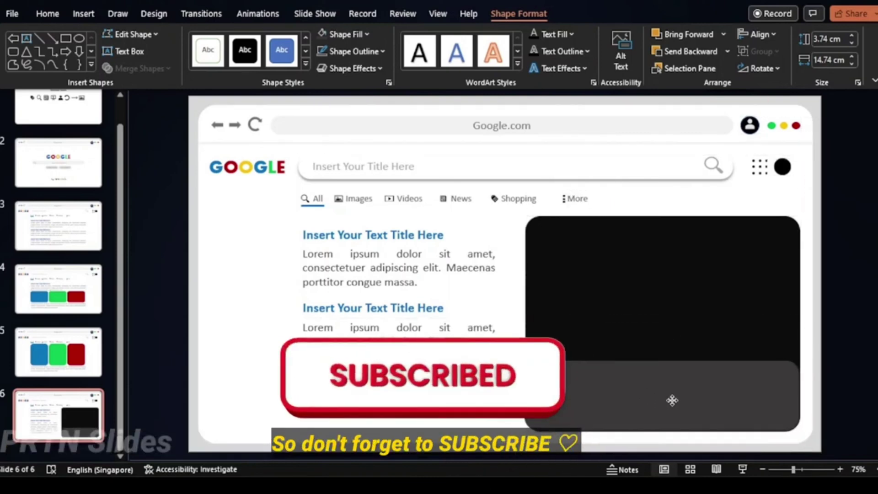
left_click_drag(662, 431, 662, 433)
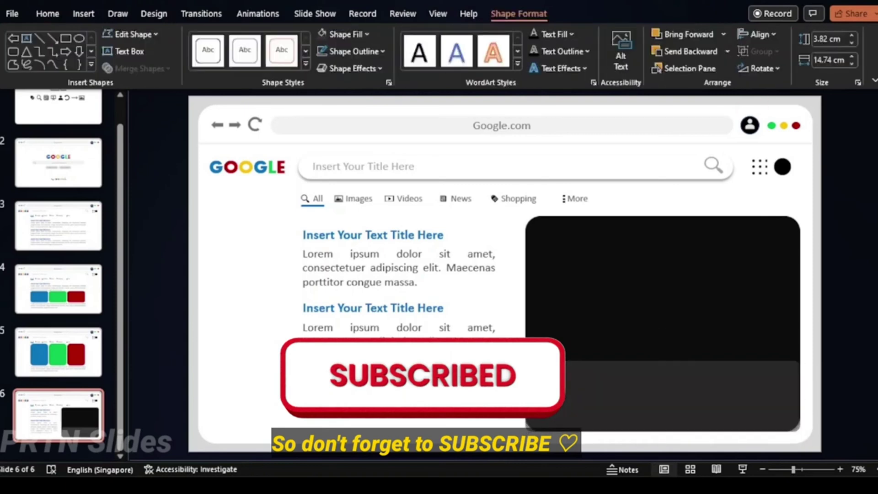
left_click(837, 316)
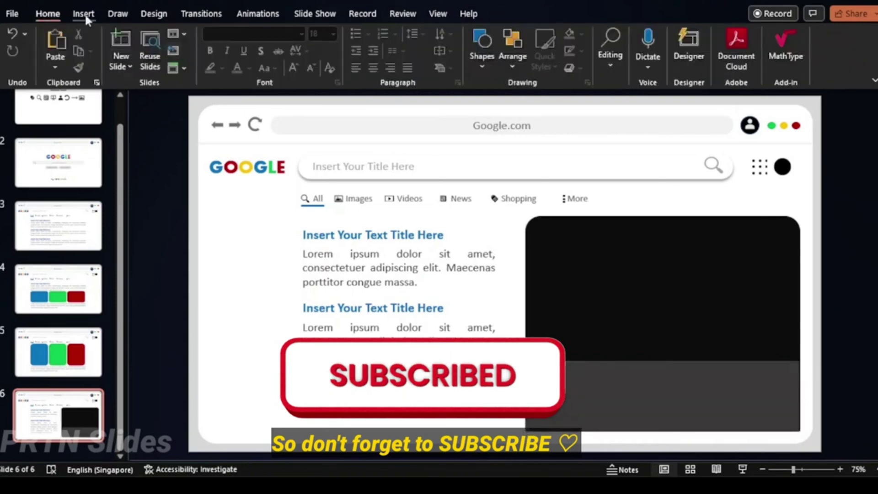
Step: Copy a title onto the black panel as a bold white 'Insert Image Here' label
left_click(409, 229)
left_click_drag(408, 227, 662, 288)
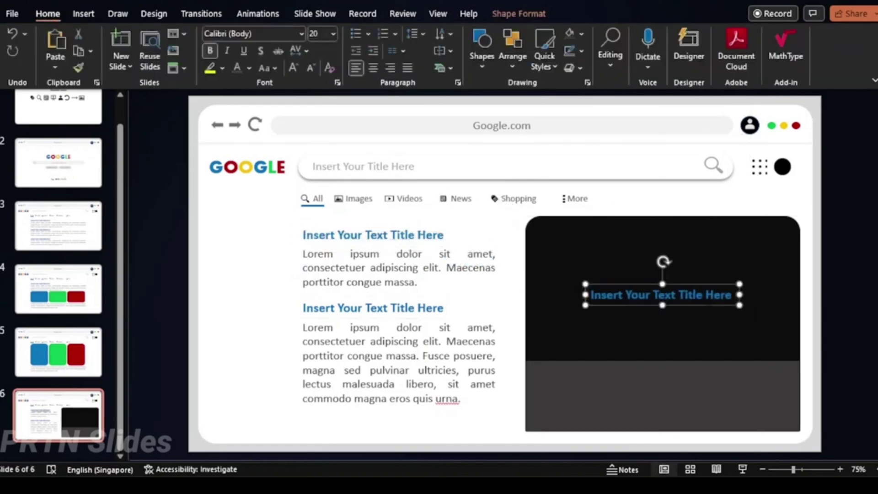
type("Insert Image")
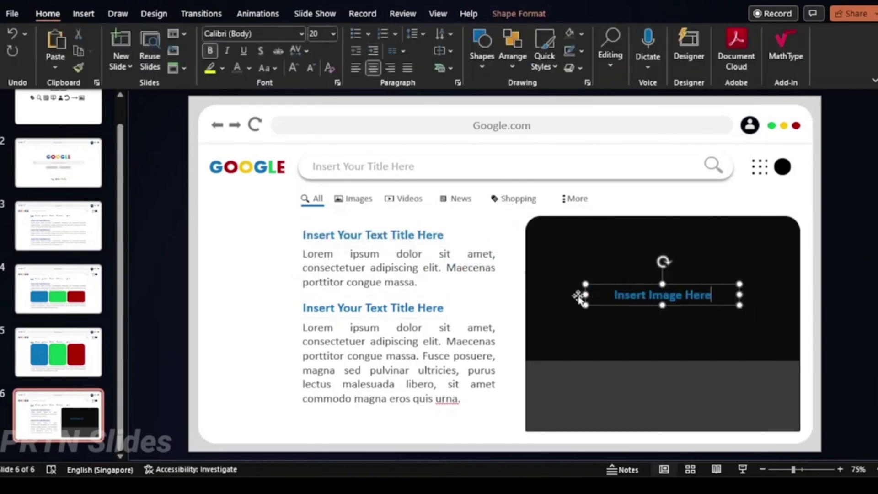
left_click(250, 68)
left_click(234, 97)
key("ctrl+b")
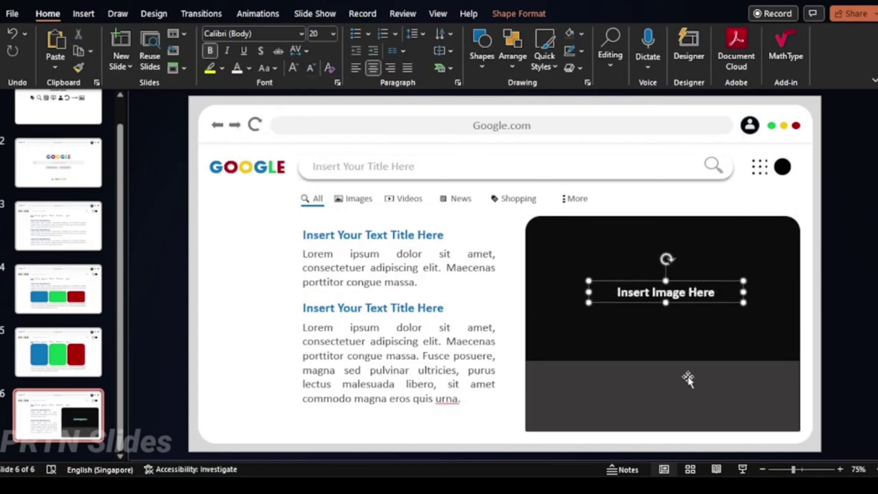
left_click(682, 359)
Step: Copy the body text into the grey strip and make 'Fusce posuere' bold
left_click(533, 363)
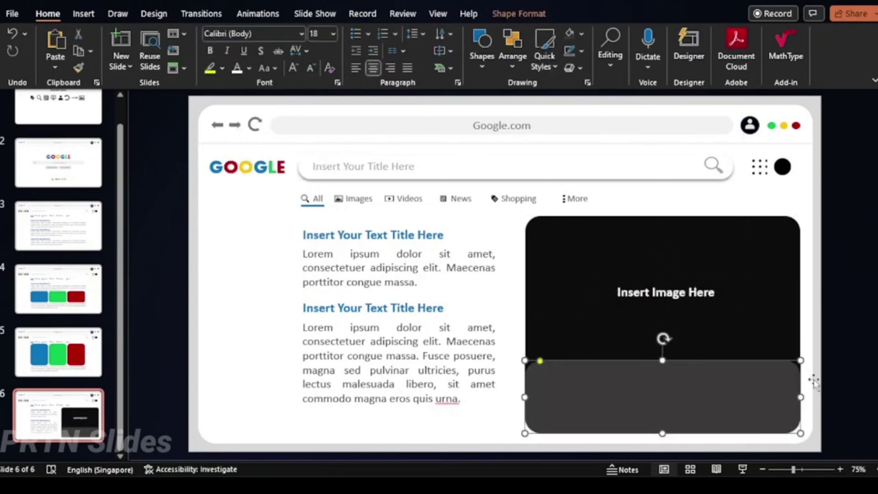
left_click(864, 243)
left_click(427, 274)
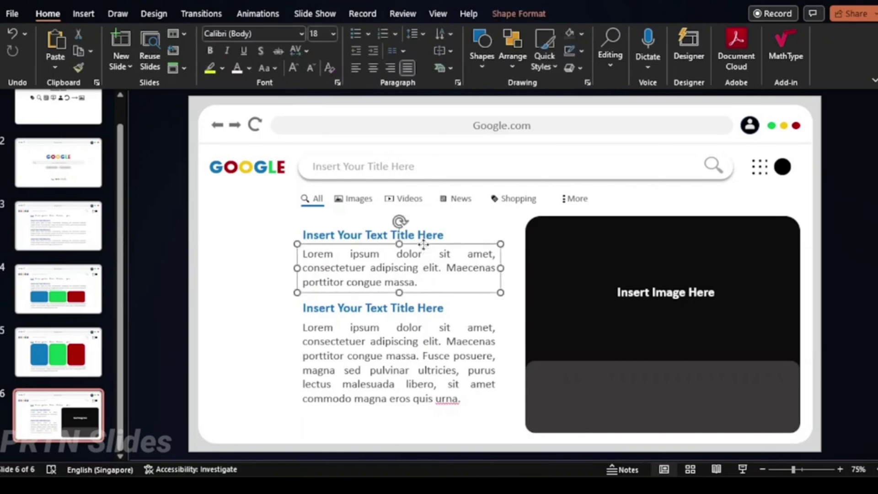
left_click_drag(427, 274, 672, 405)
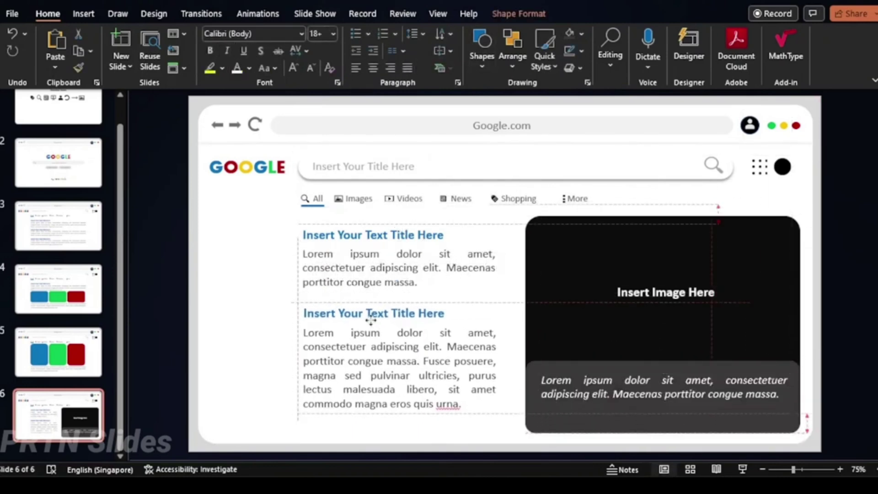
left_click(383, 254)
left_click_drag(423, 365, 466, 370)
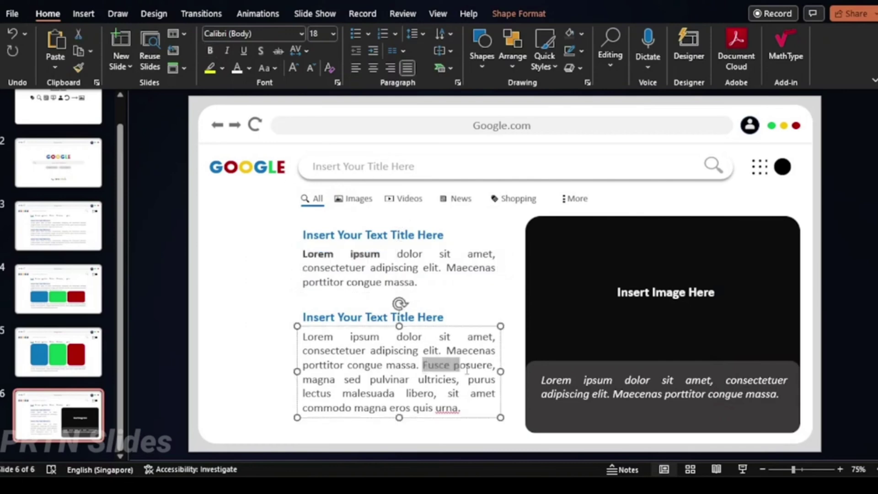
left_click(809, 225)
left_click(75, 154)
Step: Give the GOOGLE title a letter-by-letter Appear animation starting after the previous one
left_click(483, 235)
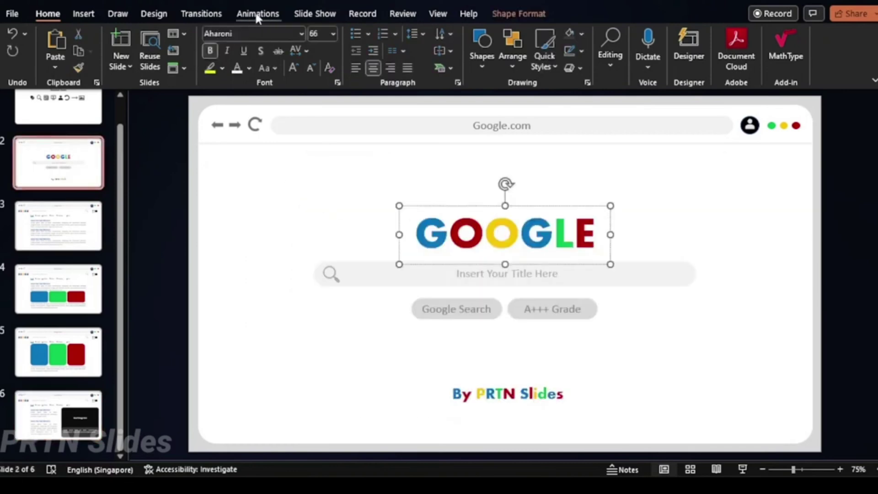
left_click(258, 14)
left_click(128, 50)
left_click(630, 35)
left_click(871, 147)
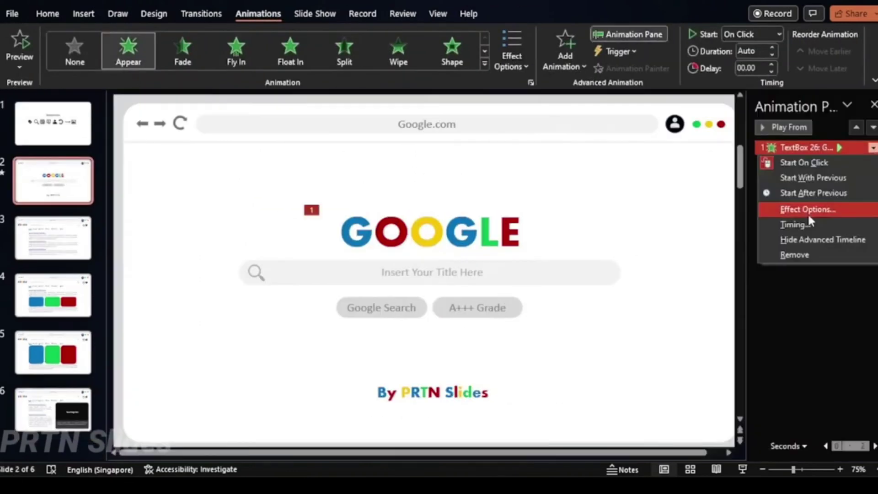
left_click(808, 213)
left_click(507, 213)
left_click(430, 235)
left_click(476, 315)
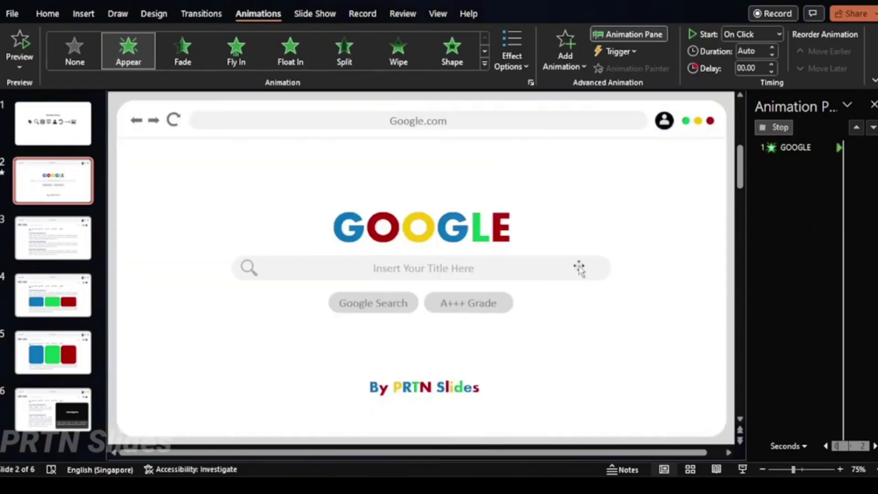
left_click(873, 147)
left_click(796, 192)
Step: Fade in the Google.com address bar with the previous animation, placed first in the order
left_click(427, 124)
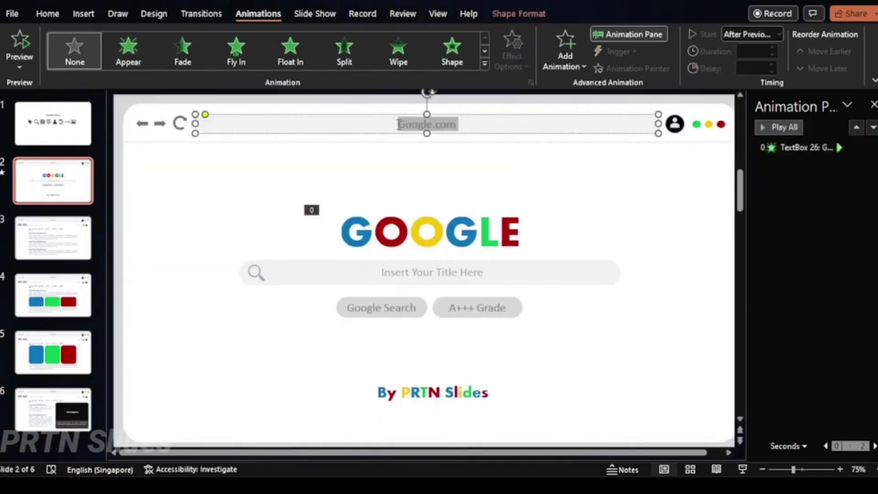
left_click(182, 50)
left_click(872, 162)
left_click(807, 193)
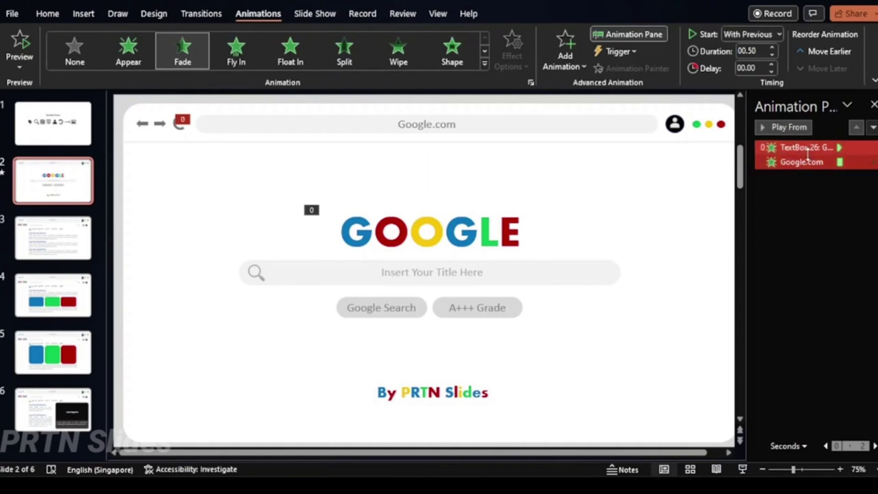
left_click_drag(800, 162, 800, 144)
left_click(785, 215)
left_click(779, 127)
Step: Replace the search text's animation with the logo's animation using Animation Painter
left_click(483, 270)
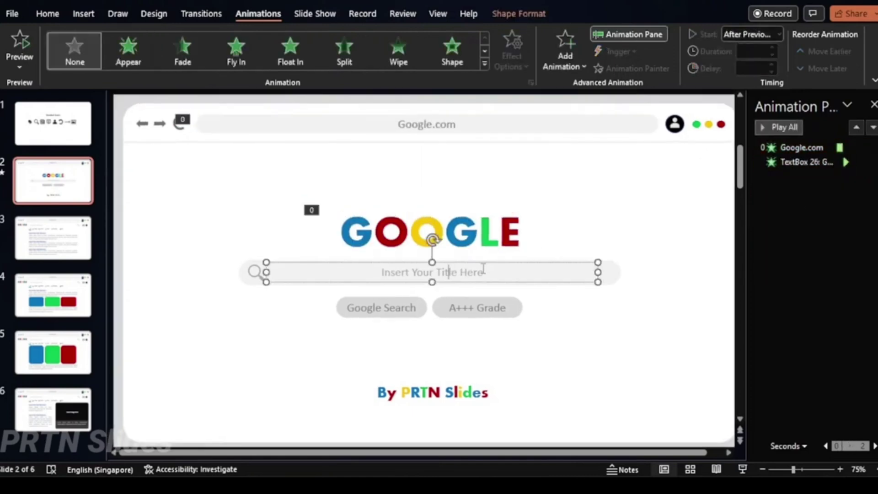
left_click(134, 67)
left_click(872, 177)
left_click(811, 177)
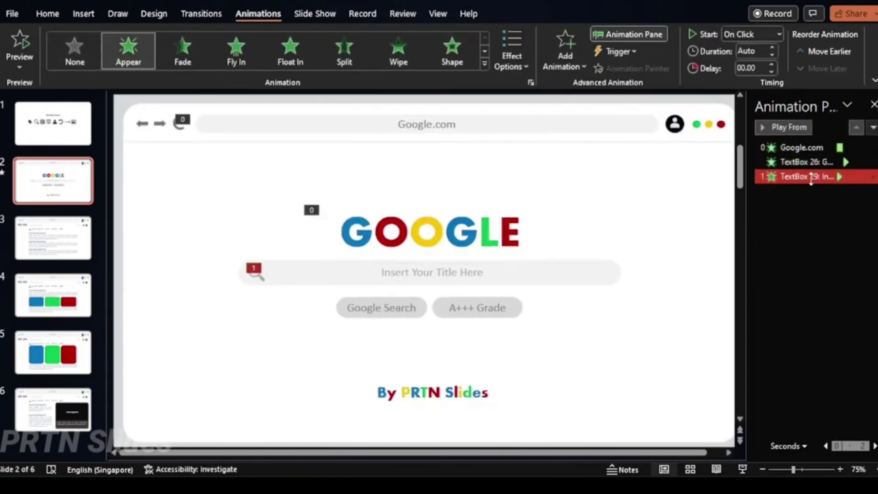
key("Delete")
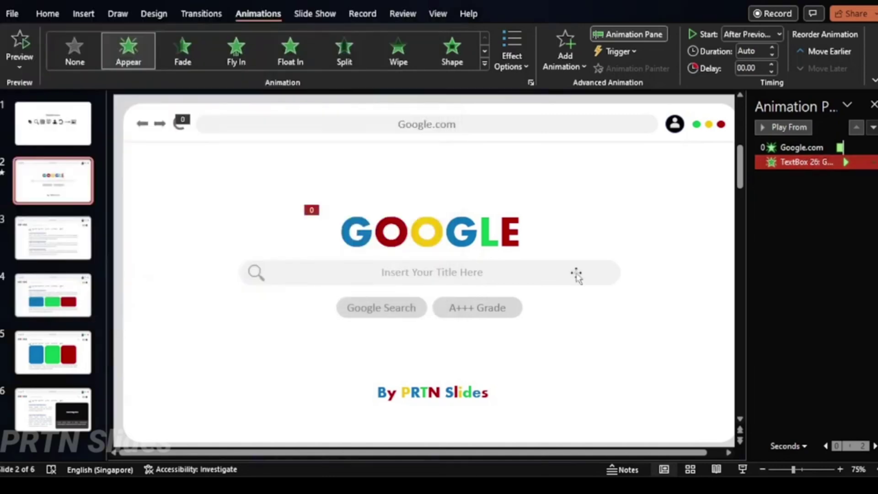
left_click(470, 276)
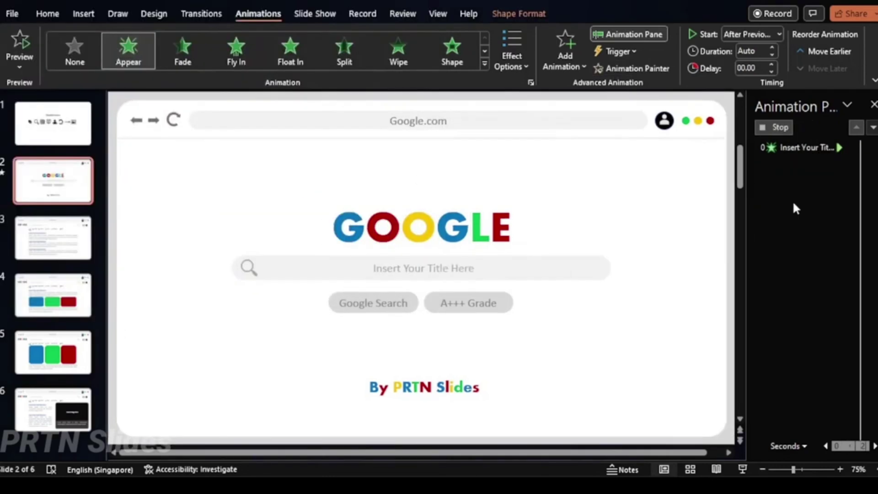
key("Tab")
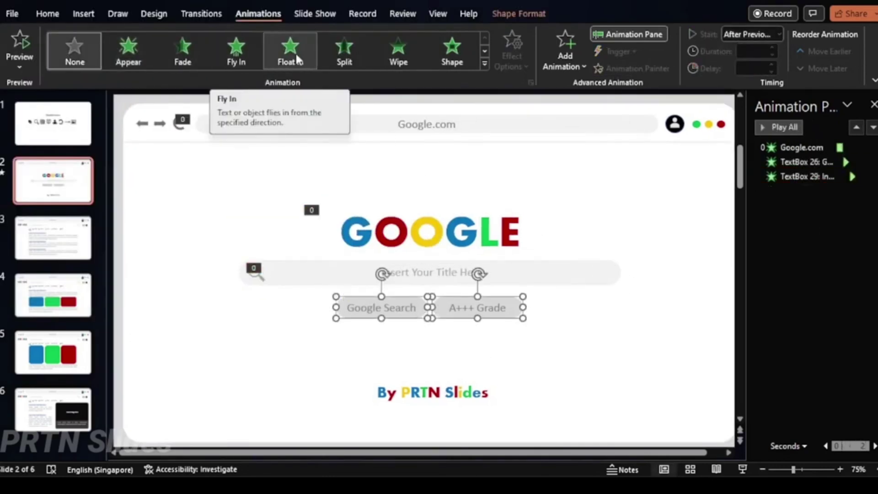
Step: Give both search buttons a Fade entrance
left_click(292, 55)
left_click(183, 53)
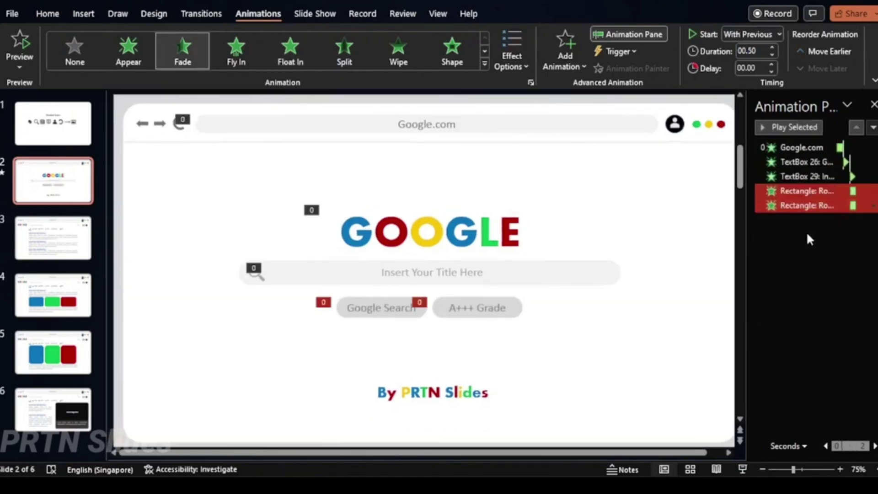
left_click(520, 359)
Step: Make the By PRTN Slides credit Fade in after the previous animation
left_click(409, 384)
left_click(289, 50)
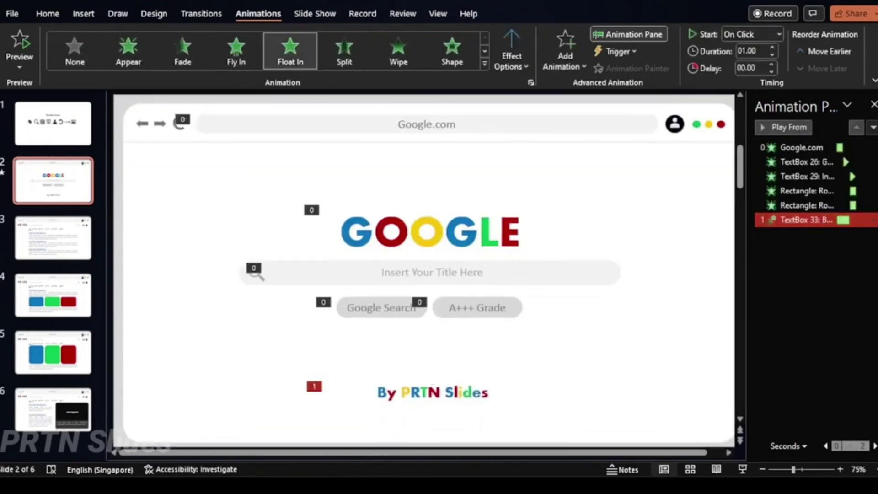
left_click(778, 126)
left_click(807, 220)
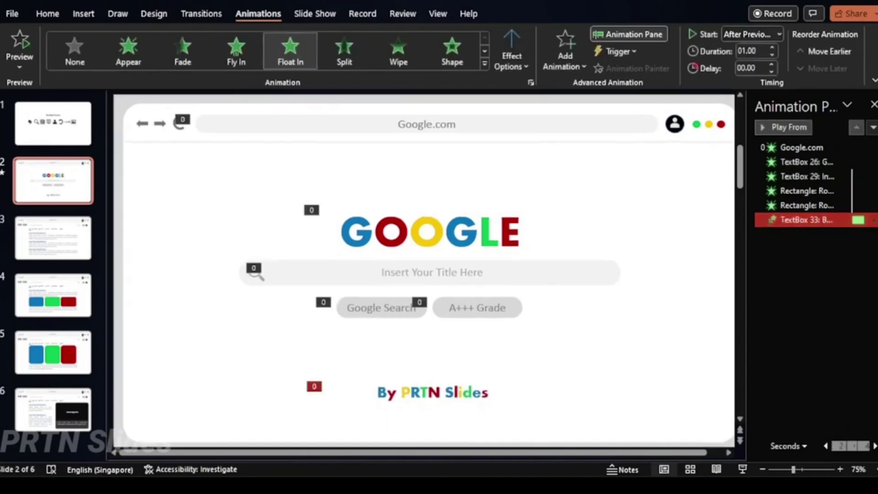
left_click(182, 52)
left_click(872, 220)
left_click(843, 265)
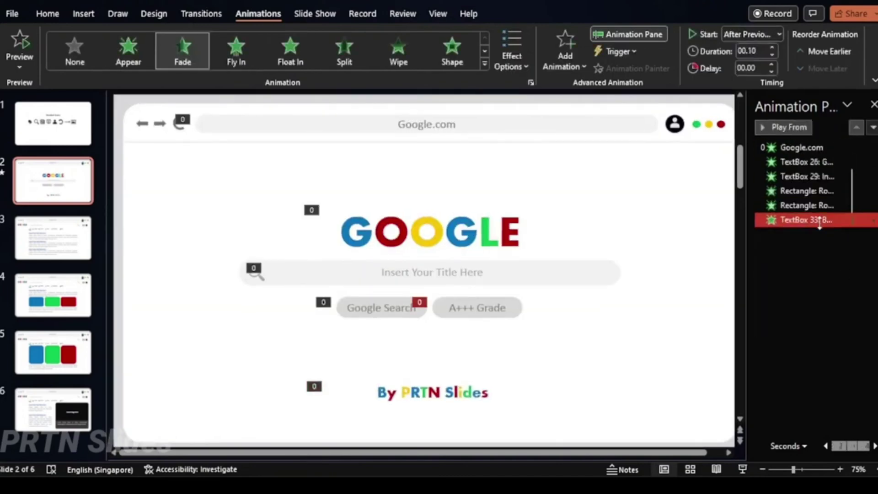
left_click(505, 337)
scroll(506, 337, "down", 1)
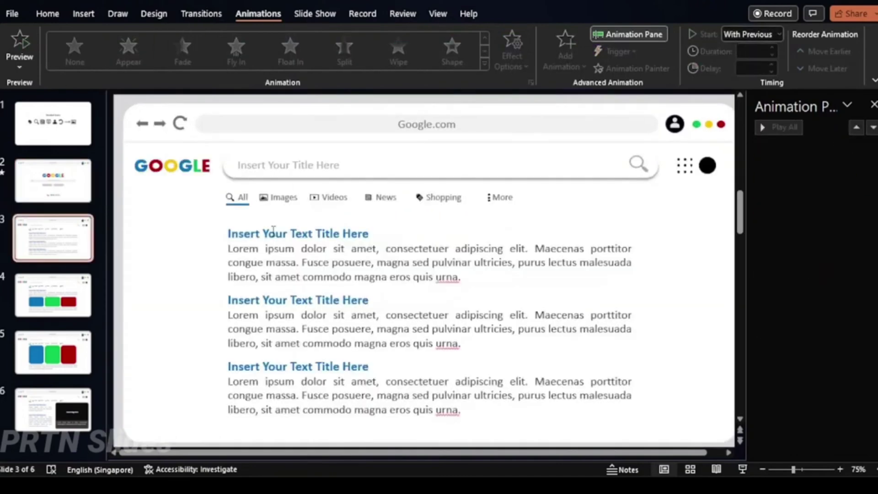
Step: Give the All, Images and remaining tabs a Fade entrance
left_click(240, 197)
left_click(281, 197, "shift")
left_click(332, 197, "shift")
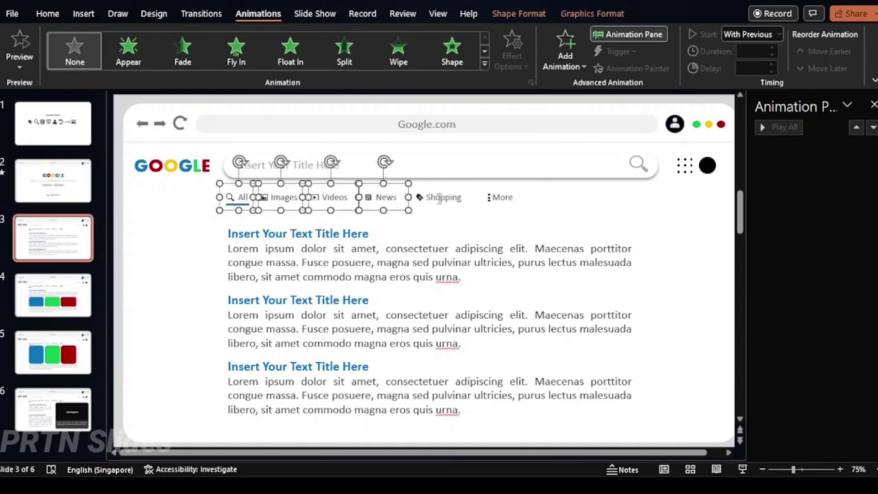
left_click(183, 50)
Step: Make the first search result Float In after the previous animation
left_click(293, 233)
left_click(411, 263, "shift")
left_click(182, 50)
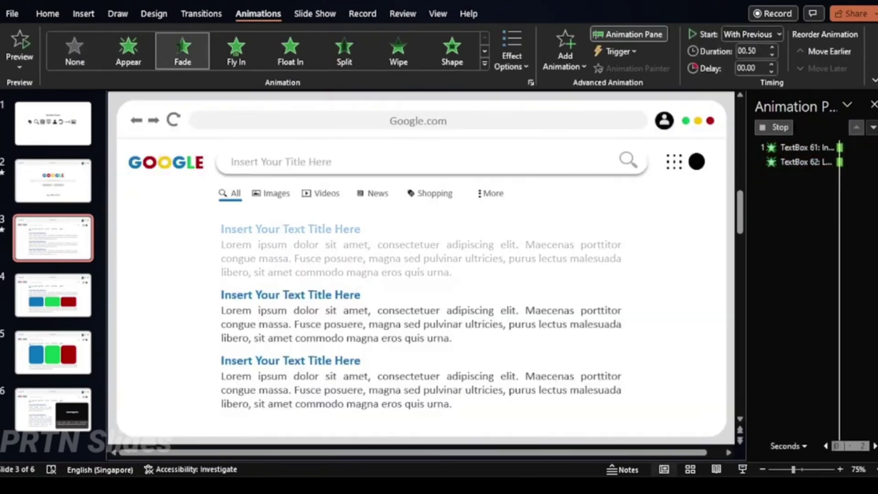
left_click(277, 52)
left_click(873, 249)
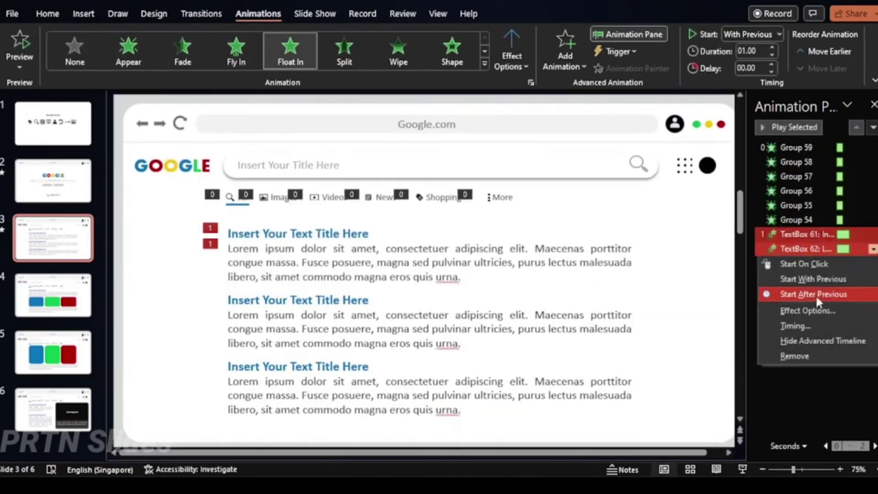
left_click(816, 295)
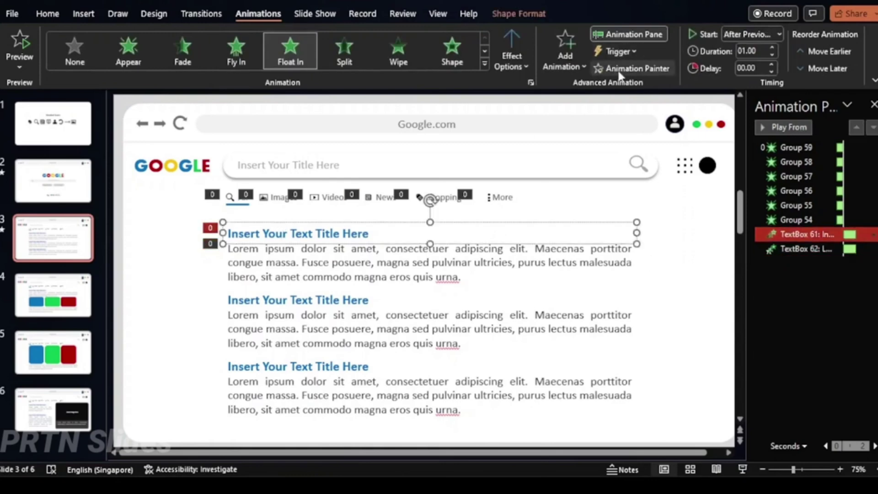
Step: Paint the first result's Float In animation onto the second and third results
double_click(621, 68)
left_click(293, 299)
left_click(440, 323)
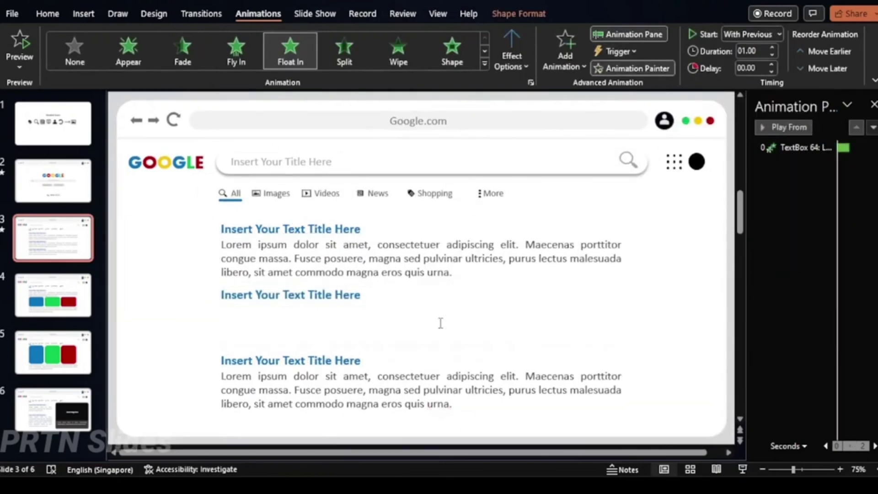
left_click(366, 361)
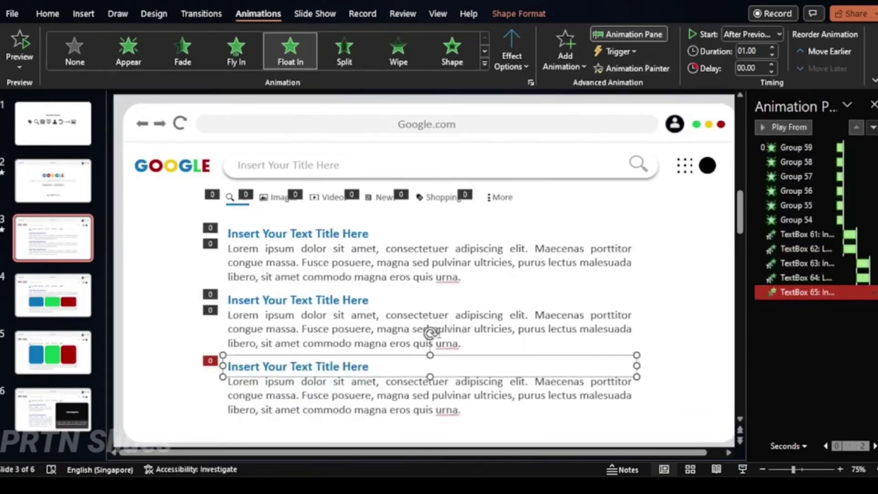
left_click(432, 396)
Step: Set every animation on the slide to start After Previous
left_click(791, 127)
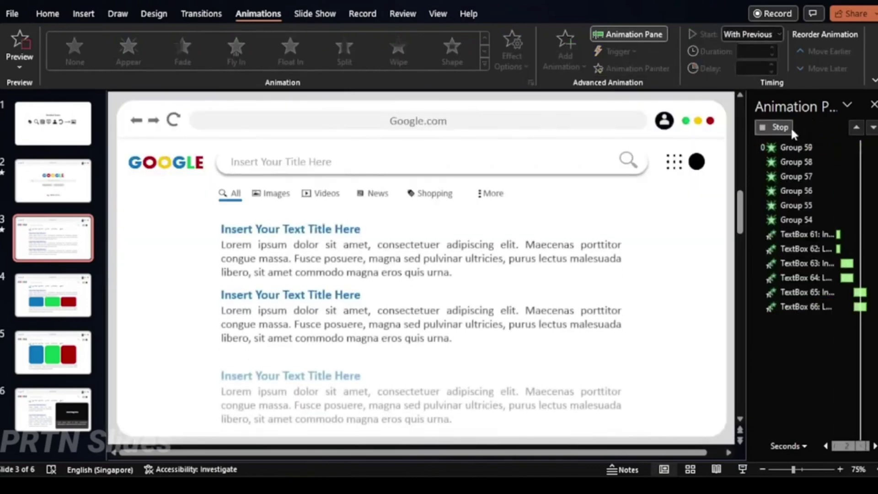
left_click(791, 127)
key("ctrl+a")
right_click(855, 227)
left_click(782, 273)
left_click(786, 128)
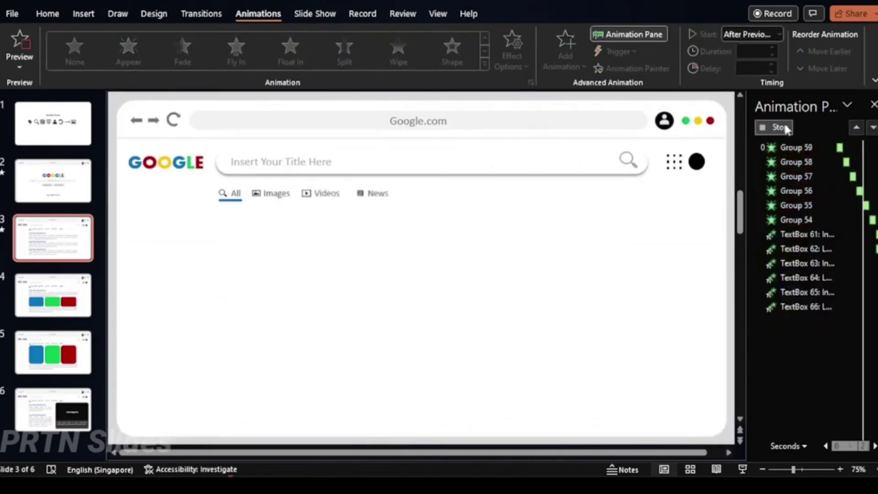
Step: Ungroup the All tab icon, fade in its pieces, and move that animation to the top
left_click(238, 201)
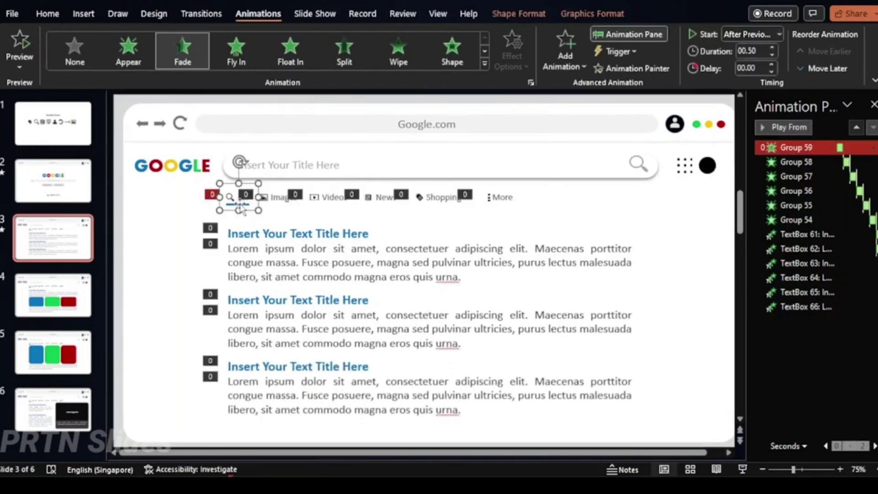
key("ctrl+shift+g")
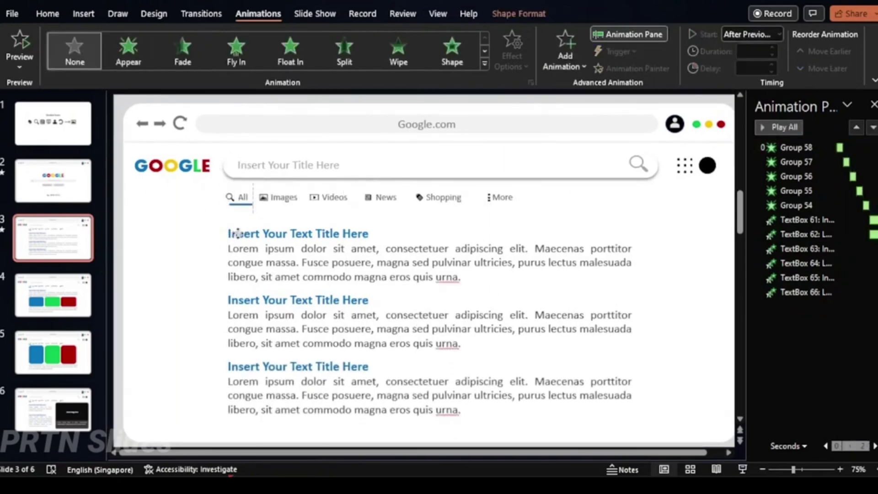
left_click(229, 196)
left_click(245, 196)
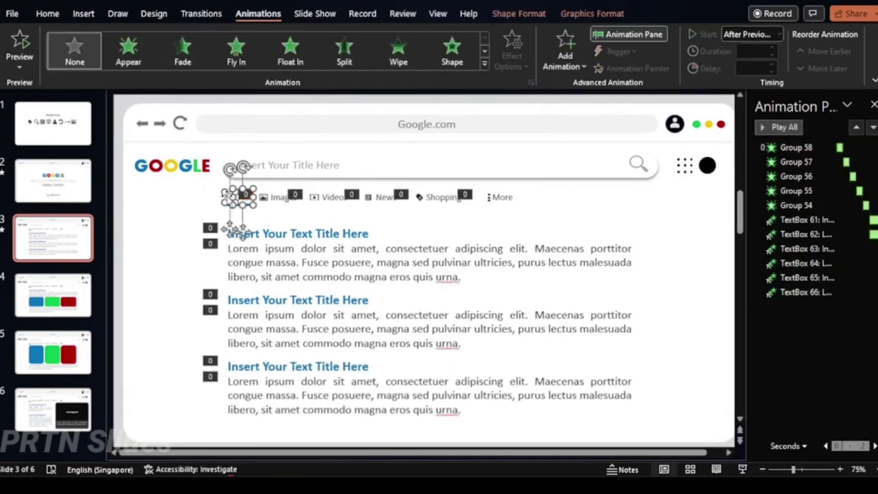
left_click(182, 50)
left_click_drag(807, 303, 808, 147)
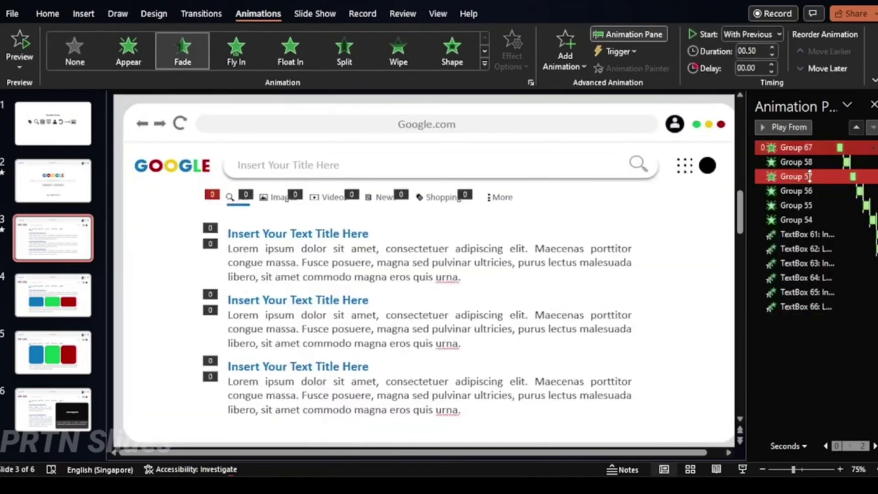
Step: Fade in the blue underline beneath All after the last tab, starting After Previous
left_click(238, 204)
left_click(182, 50)
left_click_drag(805, 320, 805, 234)
left_click(873, 234)
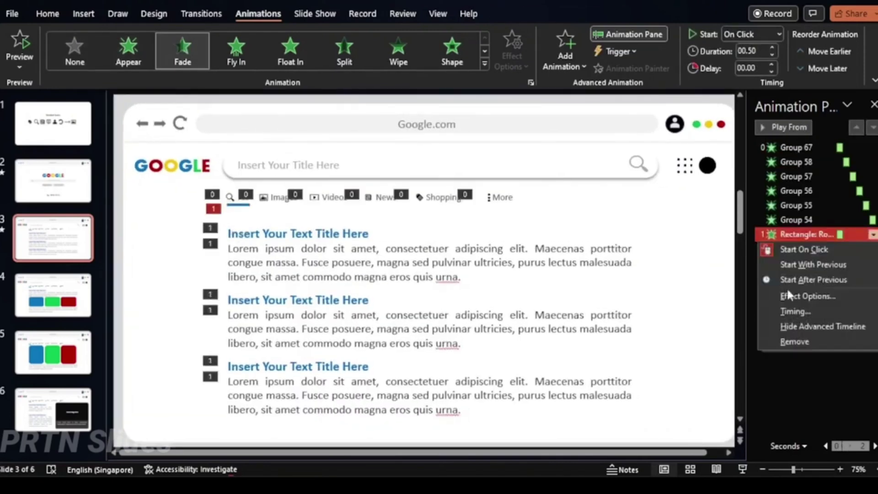
left_click(805, 279)
left_click(786, 129)
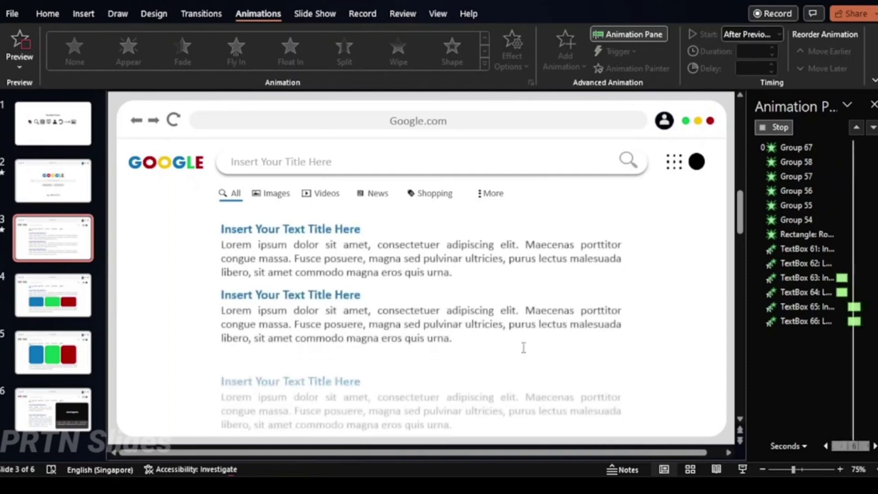
left_click(52, 295)
left_click(198, 11)
Step: Apply the Morph transition to slides 4 and 5
left_click(132, 51)
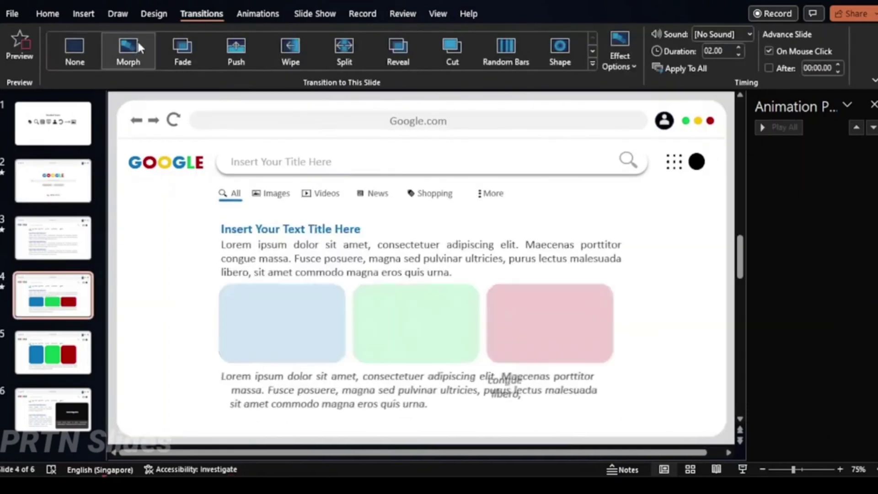
left_click(52, 352)
left_click(132, 42)
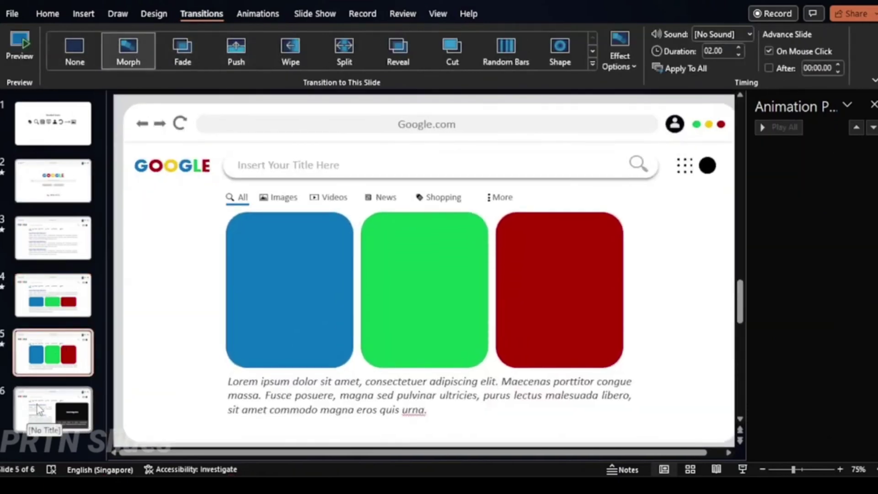
Step: Copy slide 6's black image panel onto slide 5, just off its right edge
left_click(53, 409)
left_click(457, 229)
key("ctrl+c")
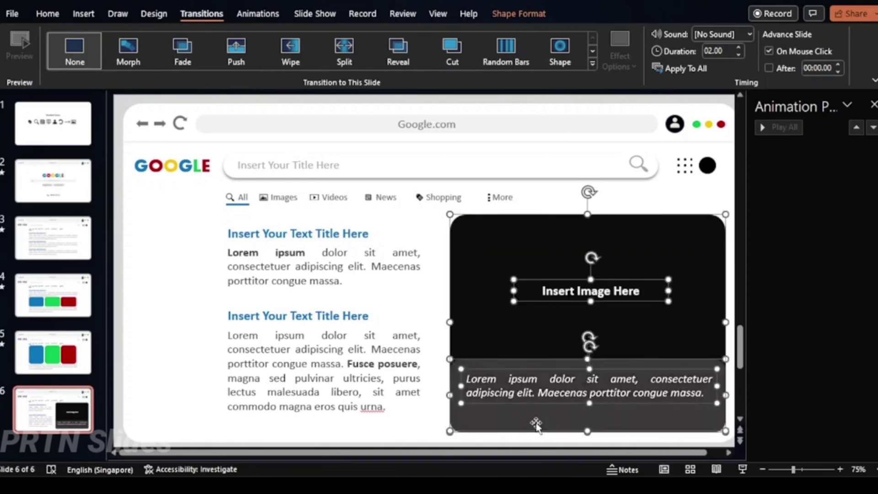
left_click(84, 366)
scroll(464, 310, "down", 3)
key("ctrl+v")
left_click_drag(464, 310, 608, 305)
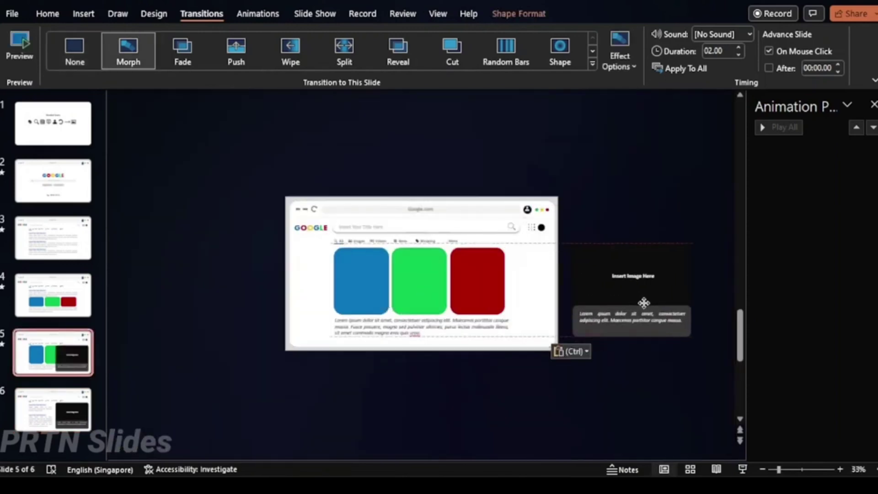
Step: Give slide 6 a Morph transition and delete the Needed Icons slide
left_click(52, 409)
left_click(128, 49)
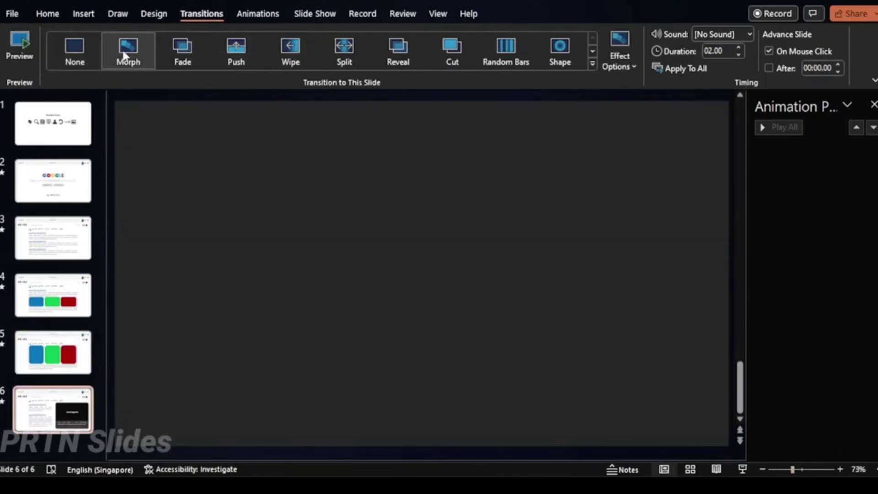
left_click(22, 111)
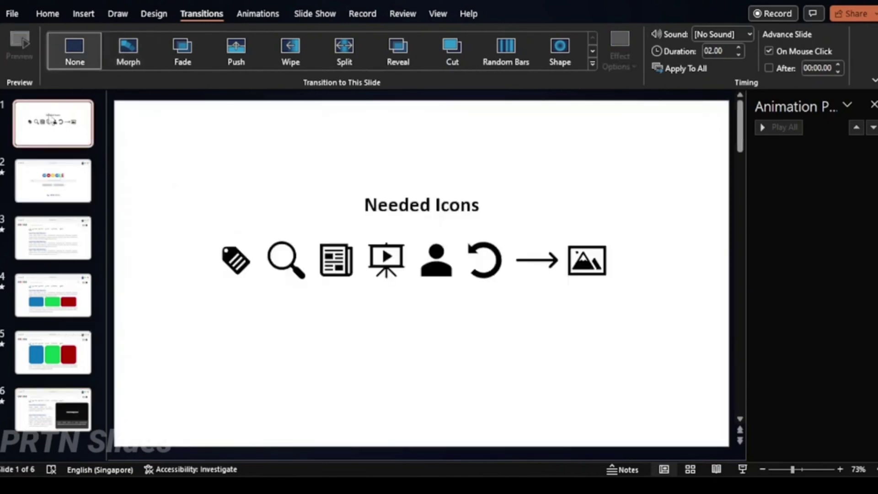
key("Delete")
Step: Apply Morph to the text results slide and play the slideshow from the beginning
left_click(51, 180)
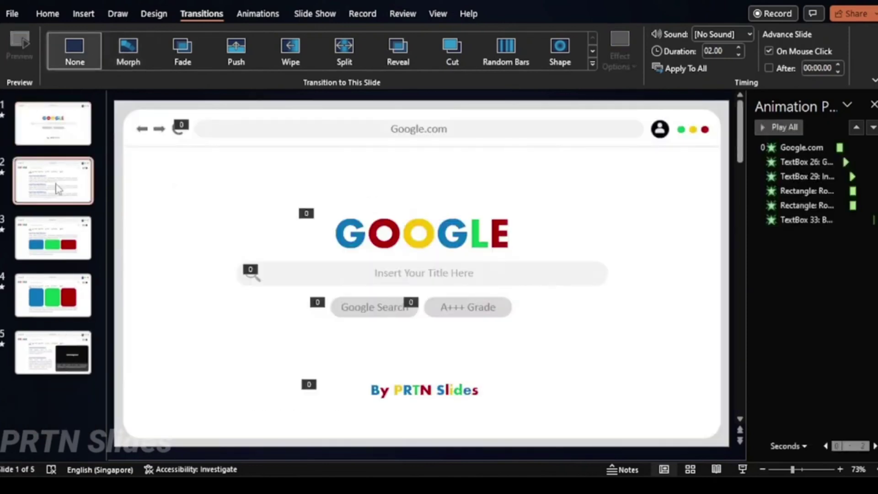
left_click(128, 49)
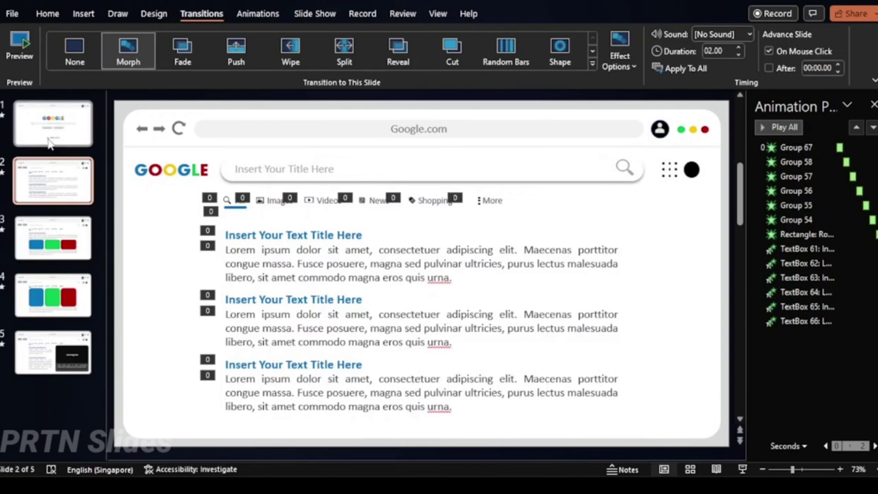
left_click(52, 123)
left_click(742, 469)
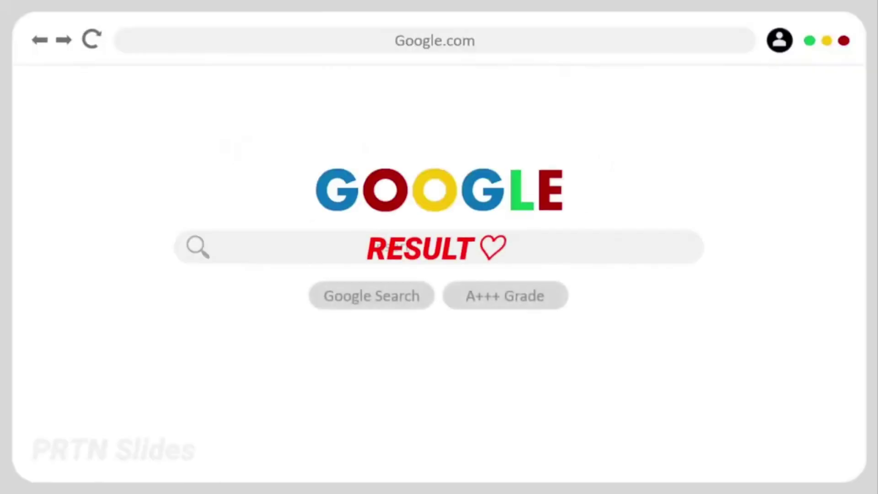
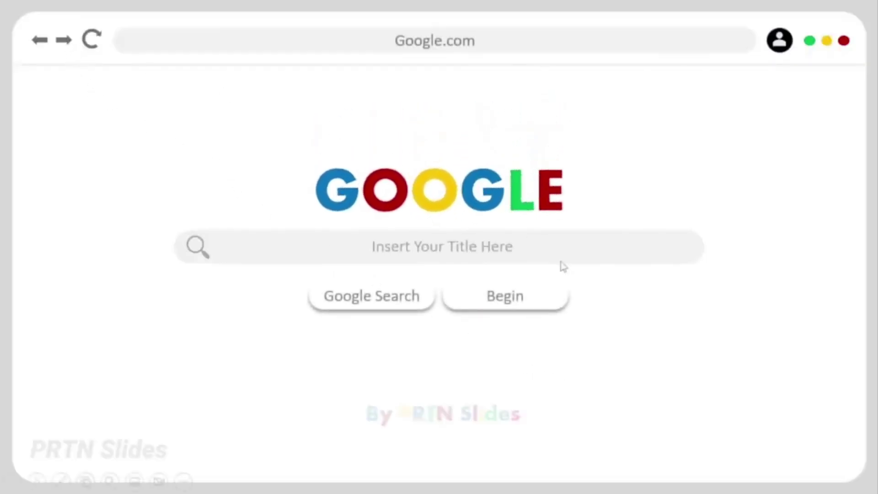
Step: Advance the light slide show from the title and Group Members slides to the three-image slide
left_click(550, 304)
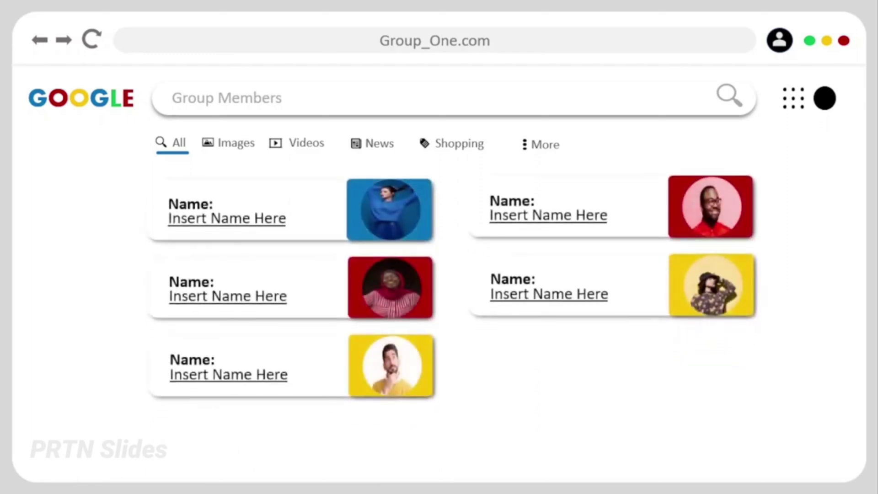
left_click(66, 47)
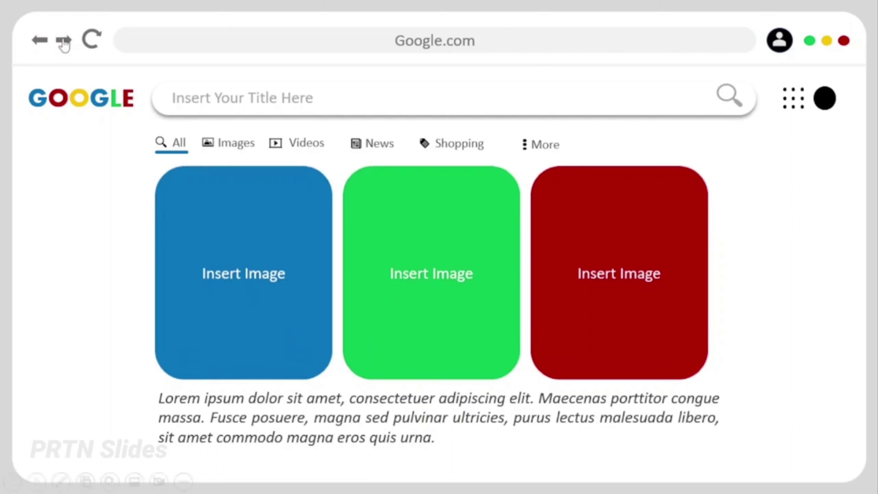
Step: Advance through the text-and-image panel and photo-card results slides until People also ask appears
left_click(64, 42)
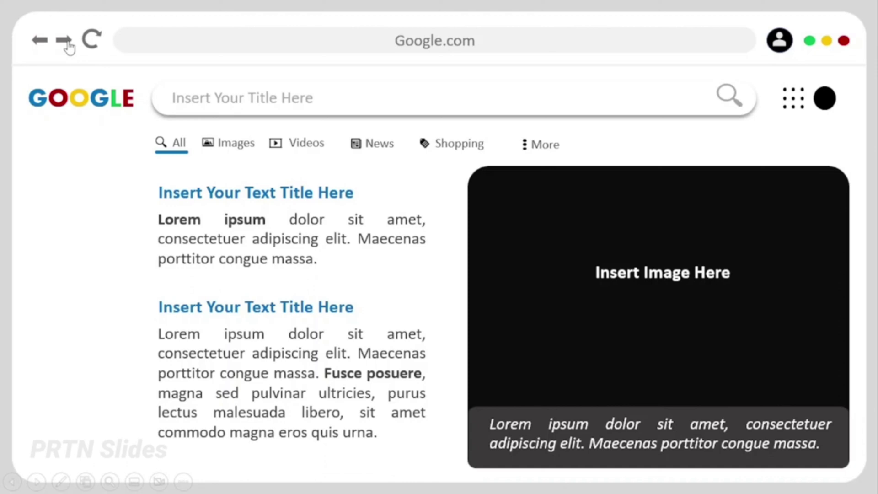
left_click(69, 47)
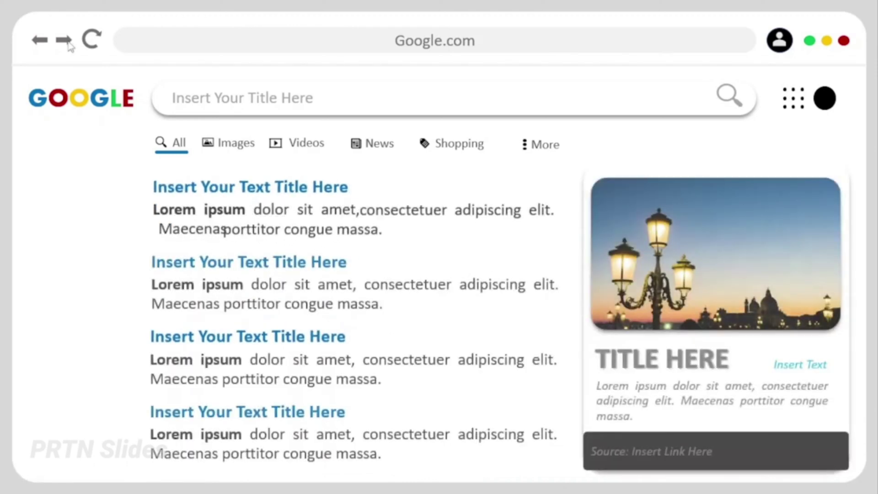
left_click(65, 48)
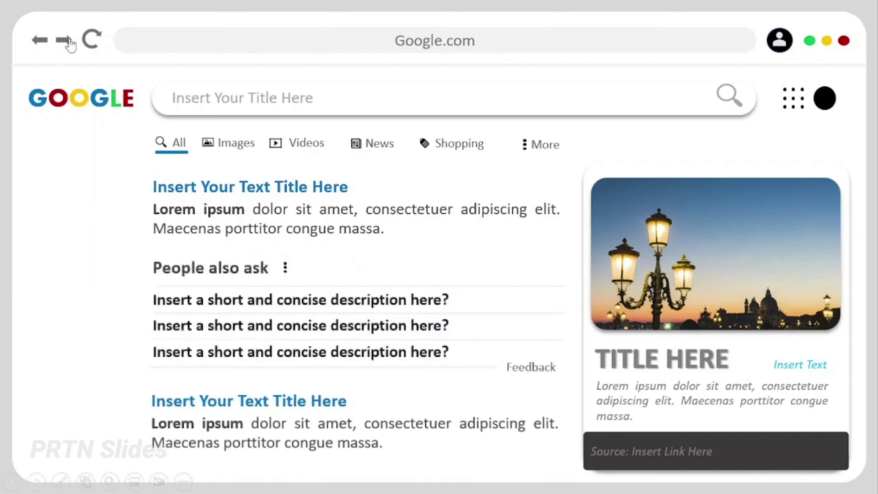
Step: Expand and collapse each of the three People also ask answers, then reach the six-photo Images slide
left_click(396, 307)
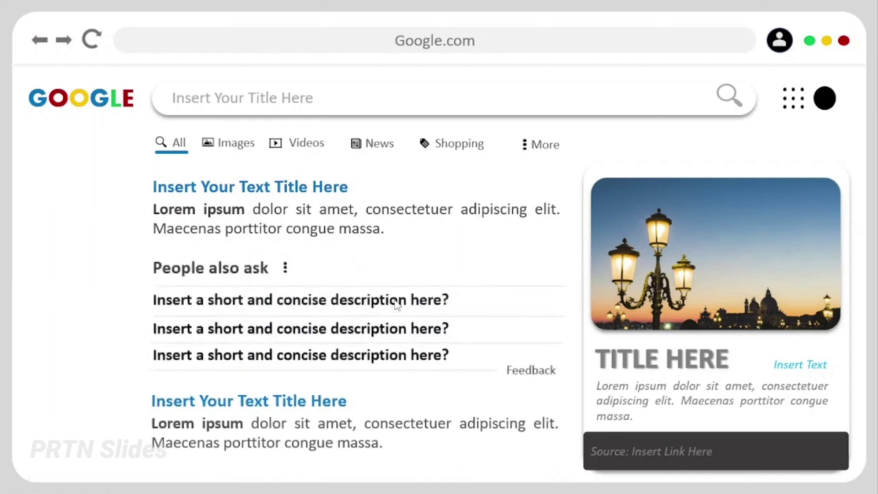
left_click(421, 305)
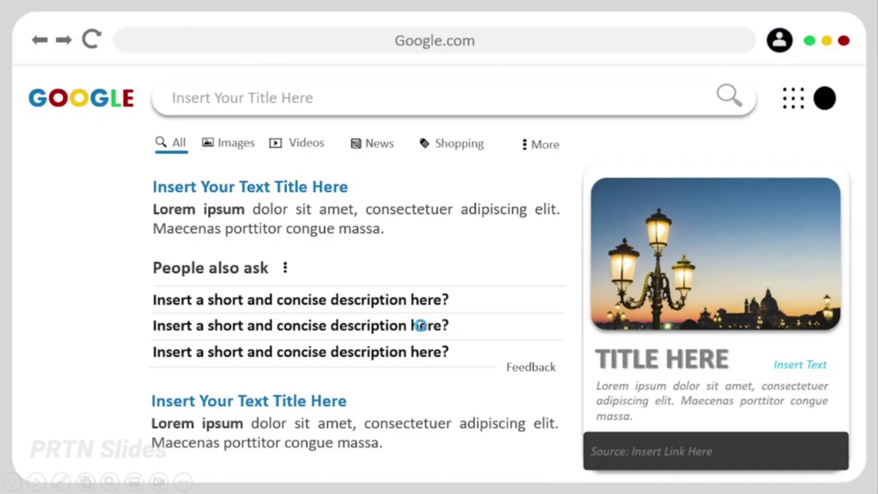
left_click(420, 325)
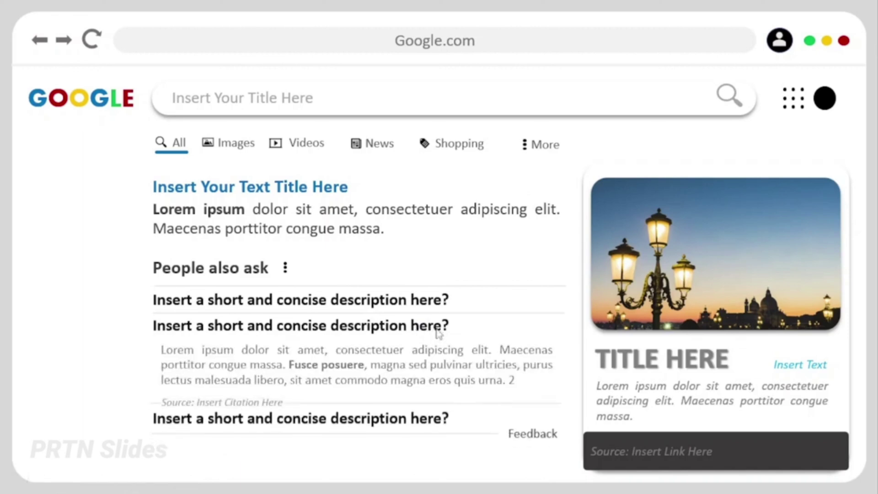
left_click(437, 331)
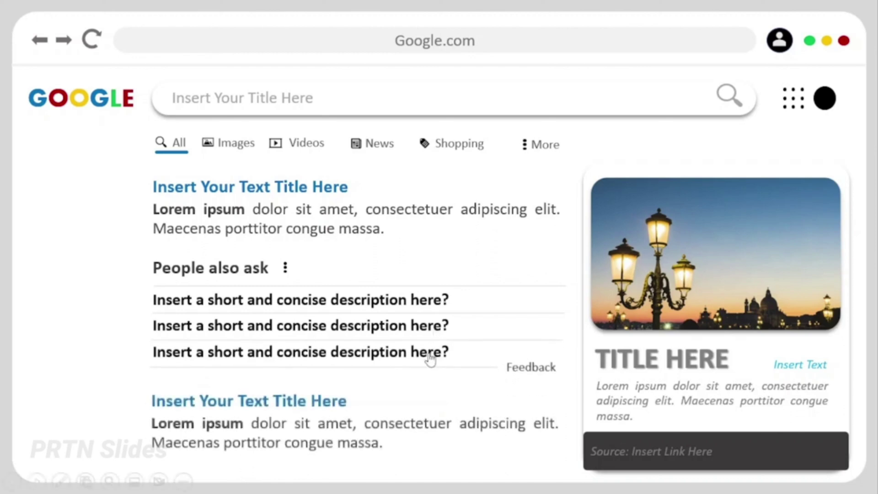
left_click(430, 357)
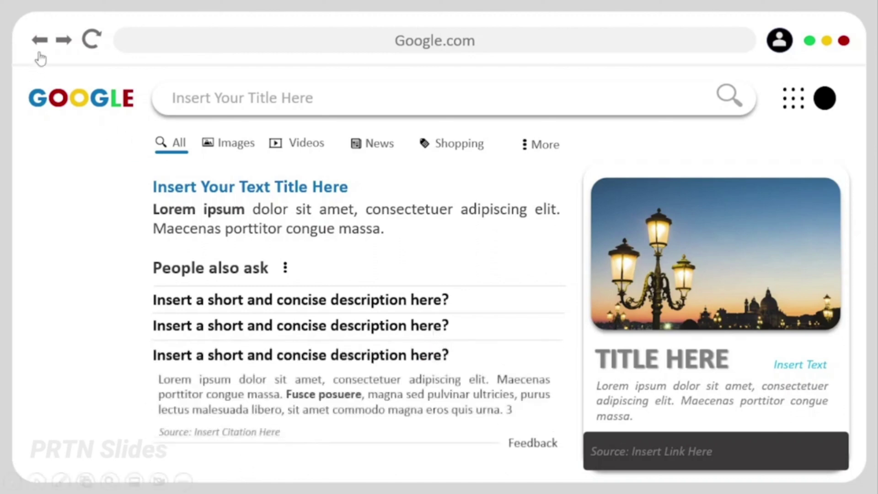
left_click(66, 45)
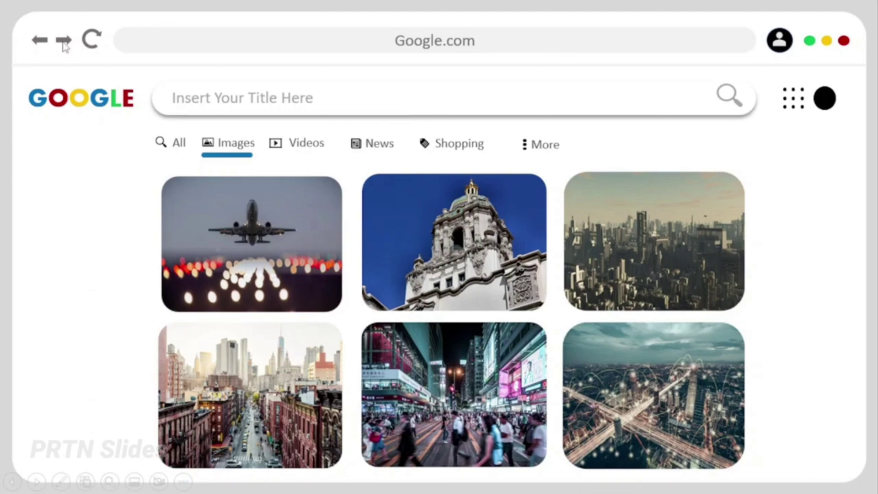
Step: Play the street-photo detail card, Insert Video Here, video list and THANK YOU slides to the dark title slide
left_click(64, 46)
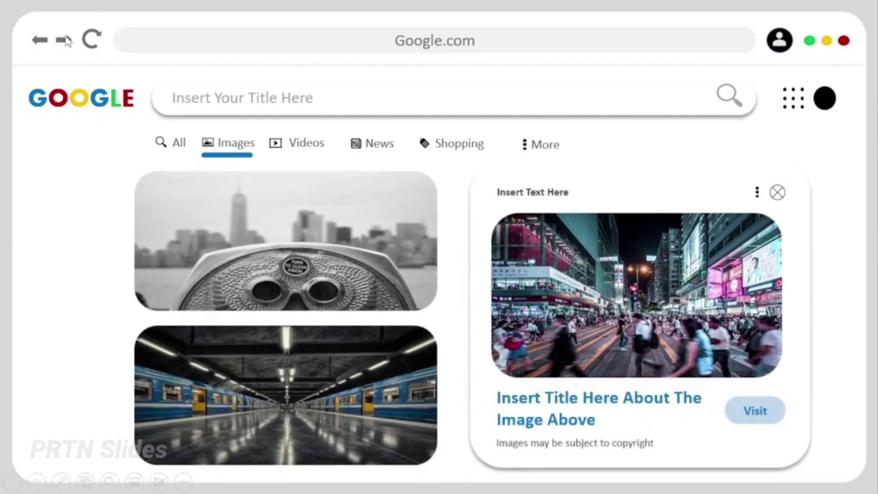
left_click(64, 45)
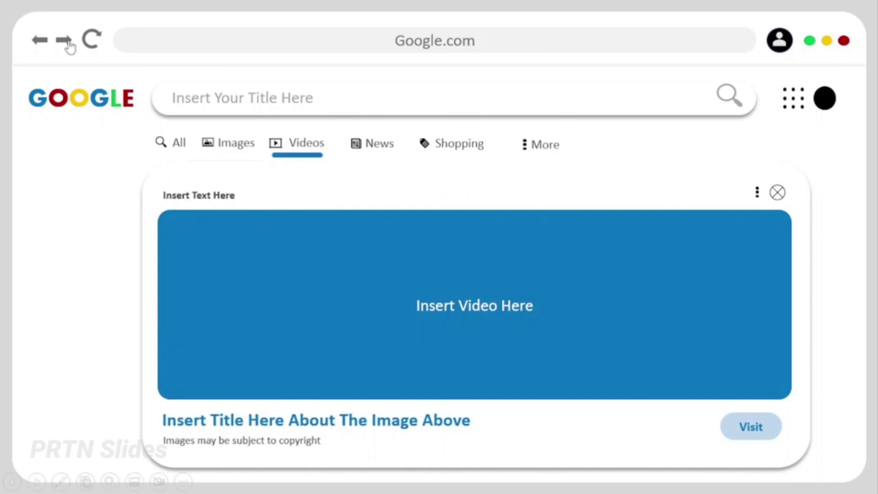
left_click(66, 45)
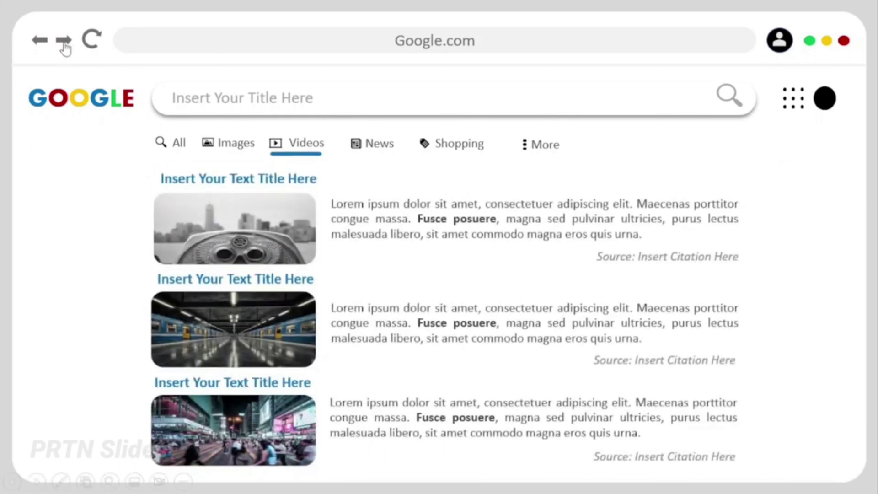
left_click(67, 46)
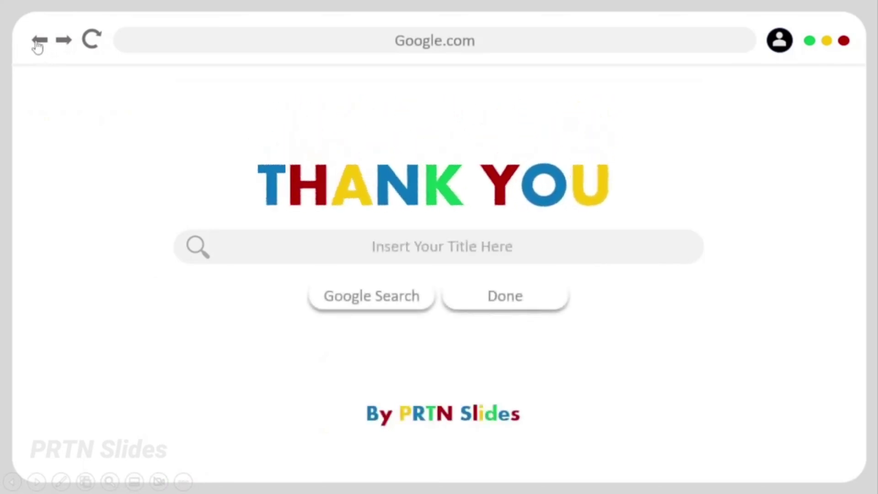
left_click(535, 311)
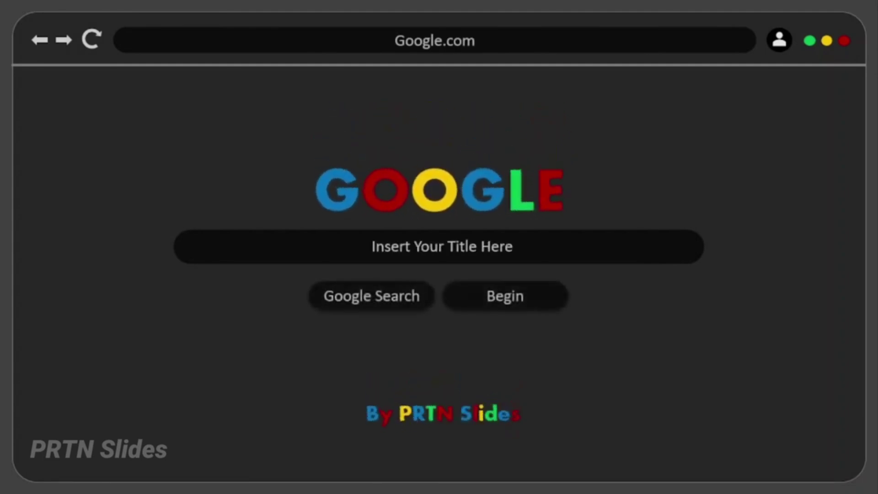
Step: Advance through the dark Group Heads and Group Members slides to the three text search results
left_click(544, 306)
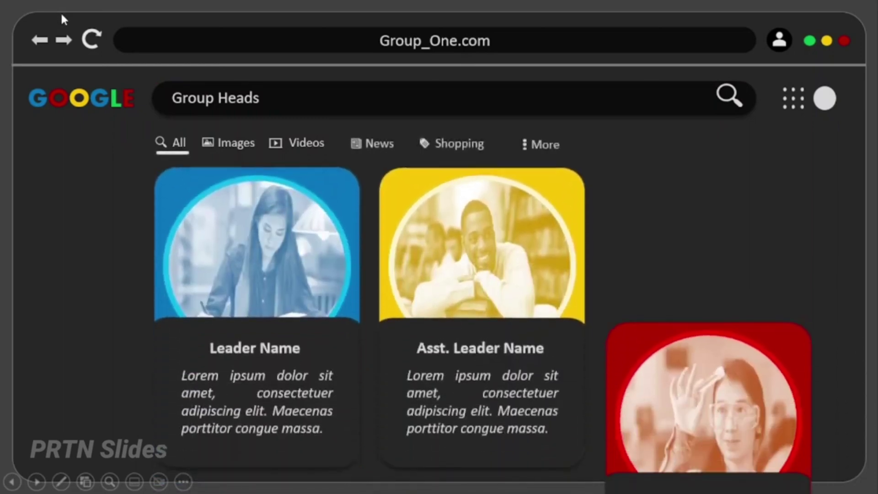
left_click(67, 39)
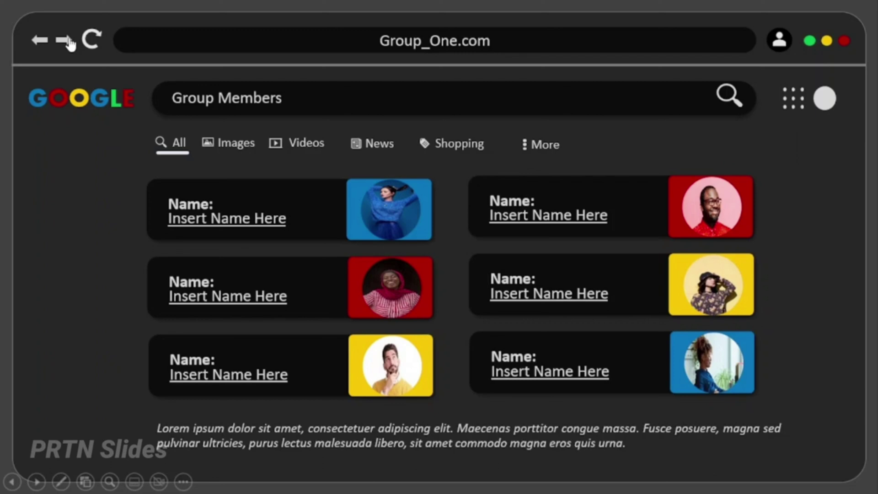
left_click(69, 44)
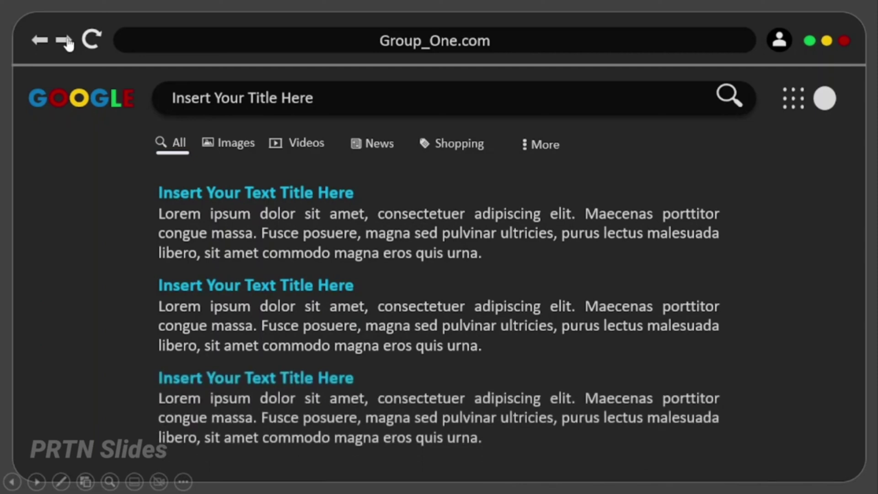
Step: Play the image-box morph, large image panel and photo-card results slides until People also ask appears
left_click(67, 44)
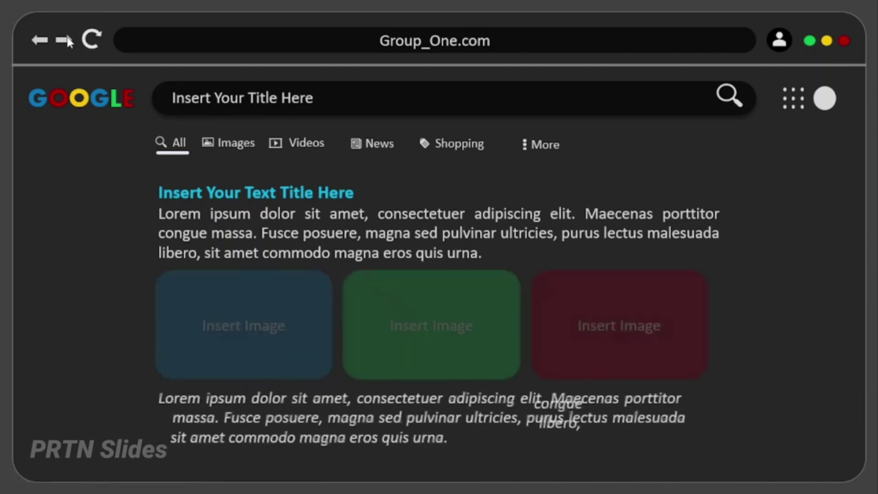
left_click(69, 40)
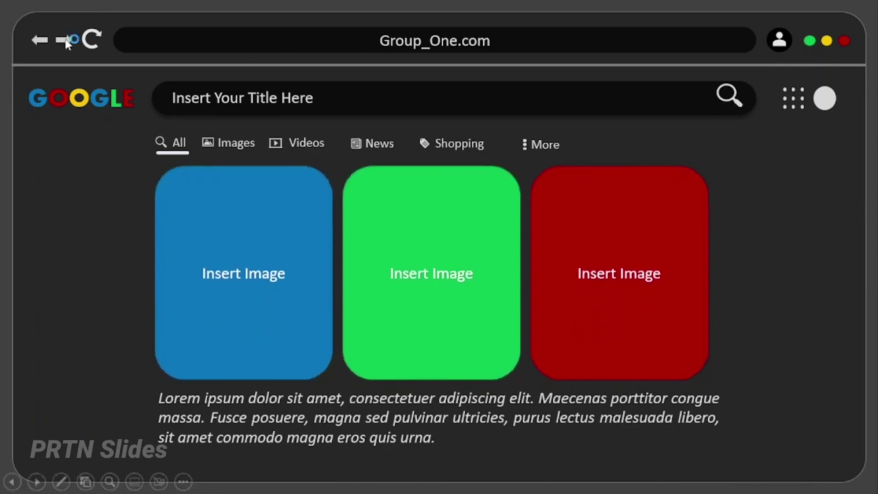
left_click(67, 42)
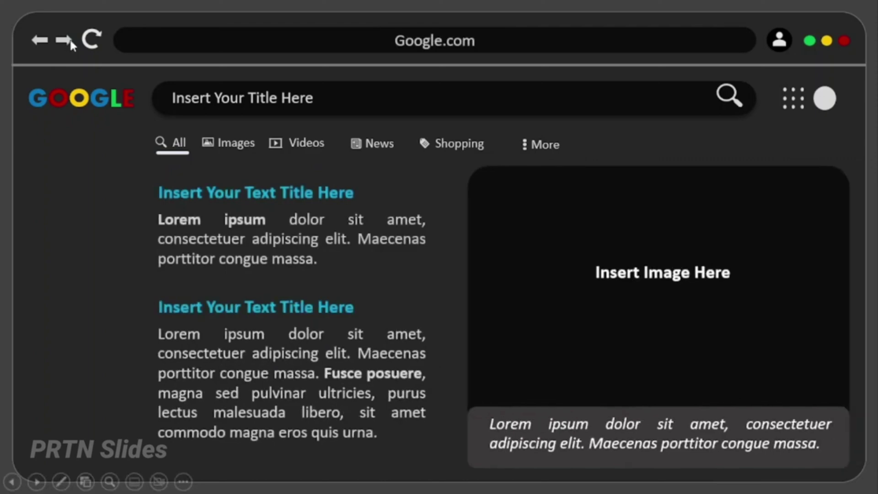
left_click(71, 41)
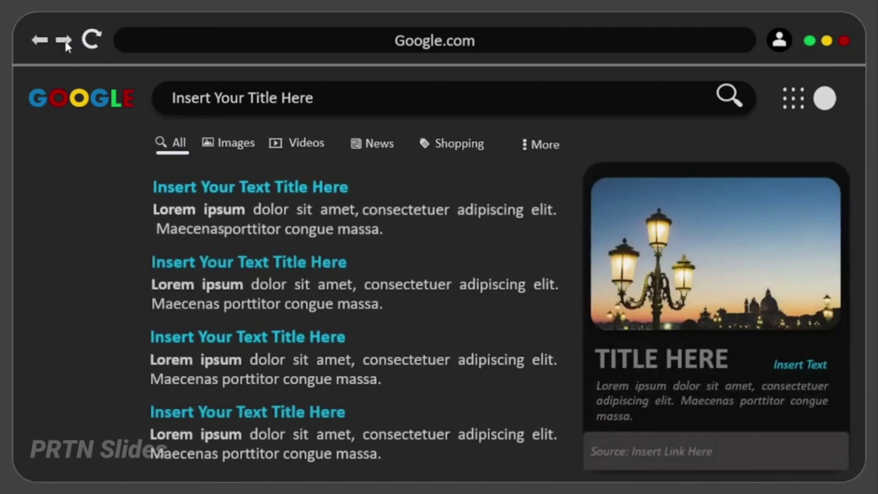
left_click(66, 43)
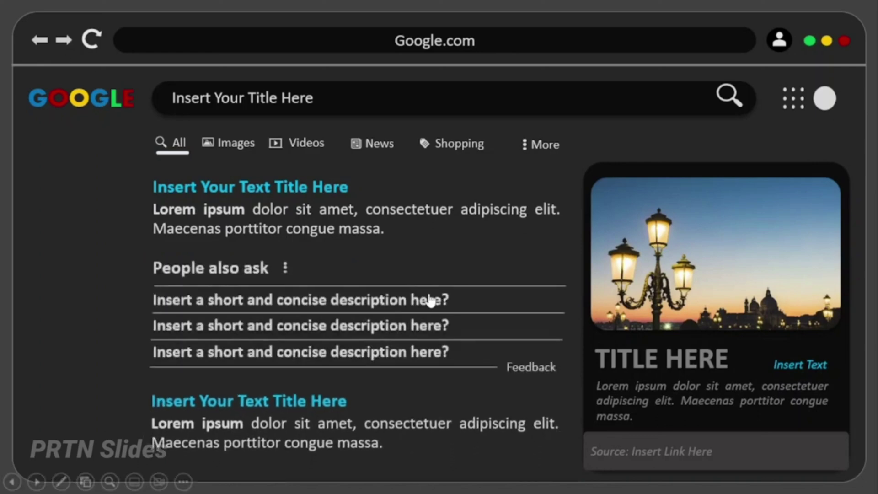
Step: Expand and collapse the three People also ask questions, then reach the image grid slide
left_click(429, 301)
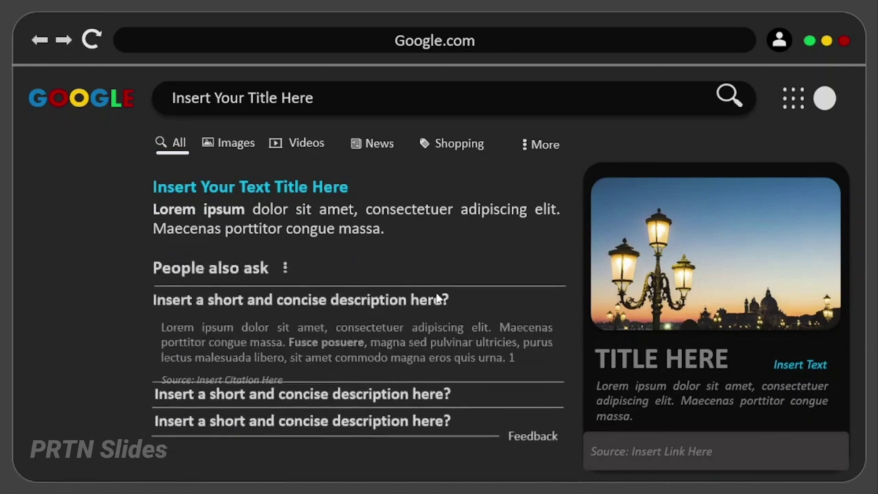
left_click(420, 306)
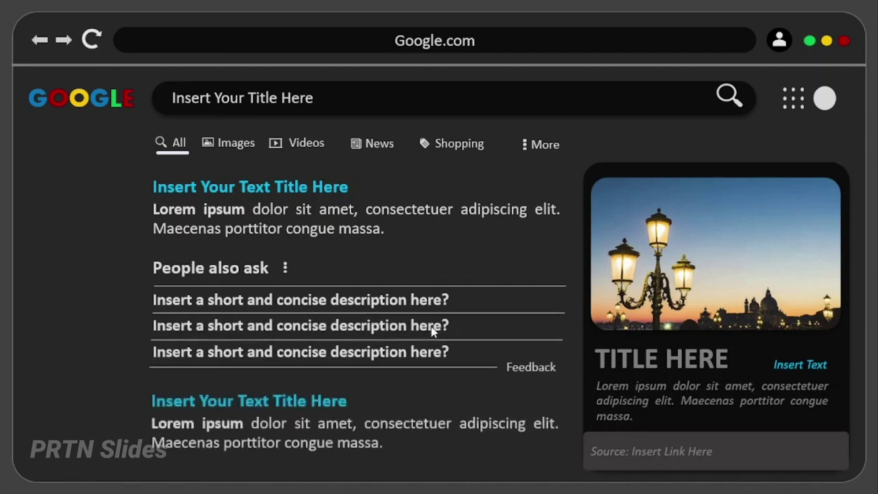
left_click(437, 329)
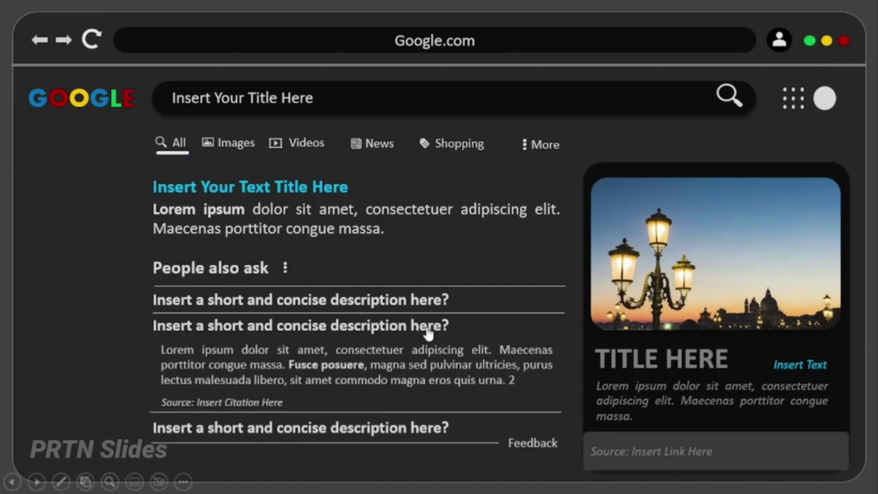
left_click(427, 331)
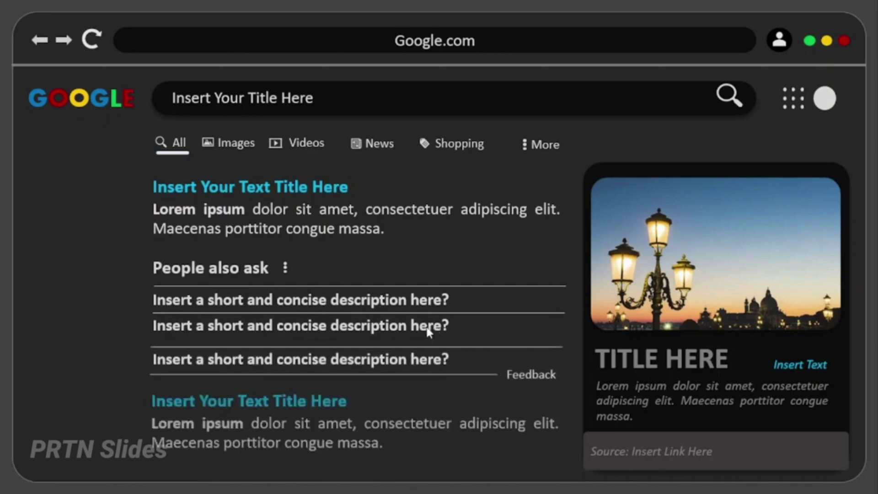
left_click(428, 353)
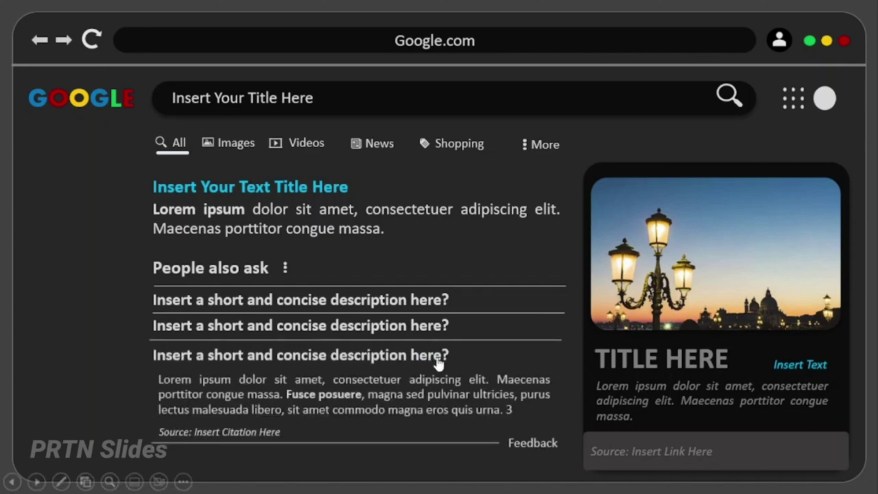
left_click(64, 46)
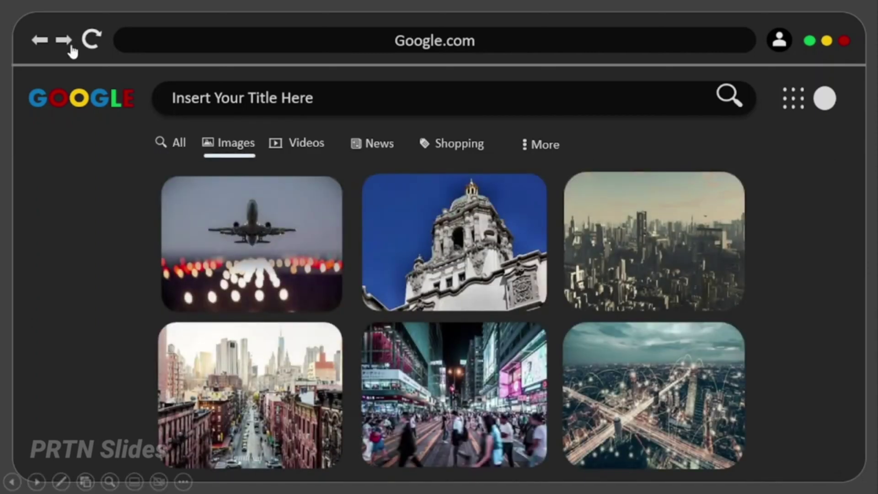
Step: Play the dark street-photo detail, video results, video list and THANK YOU slides to the GOOGLE title slide
left_click(67, 44)
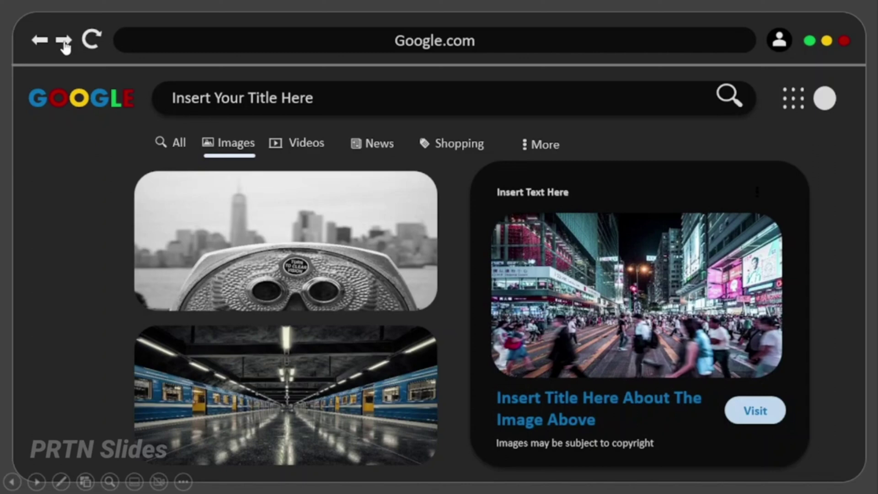
left_click(66, 46)
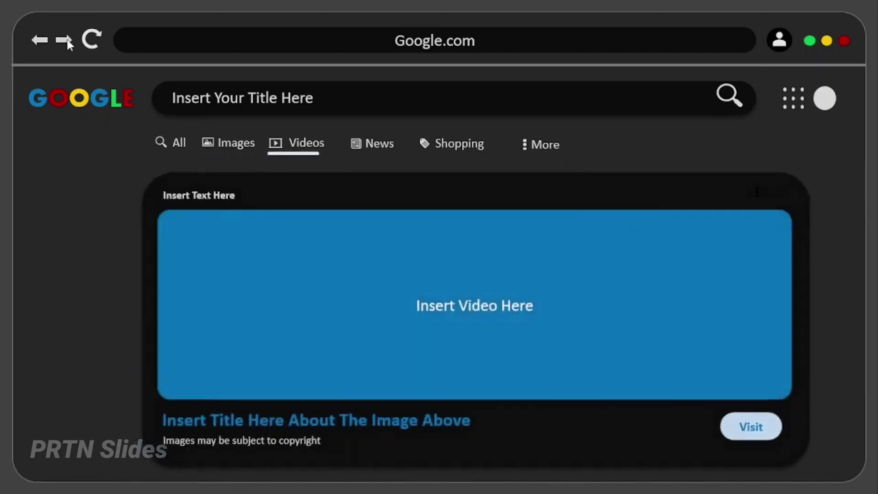
left_click(68, 44)
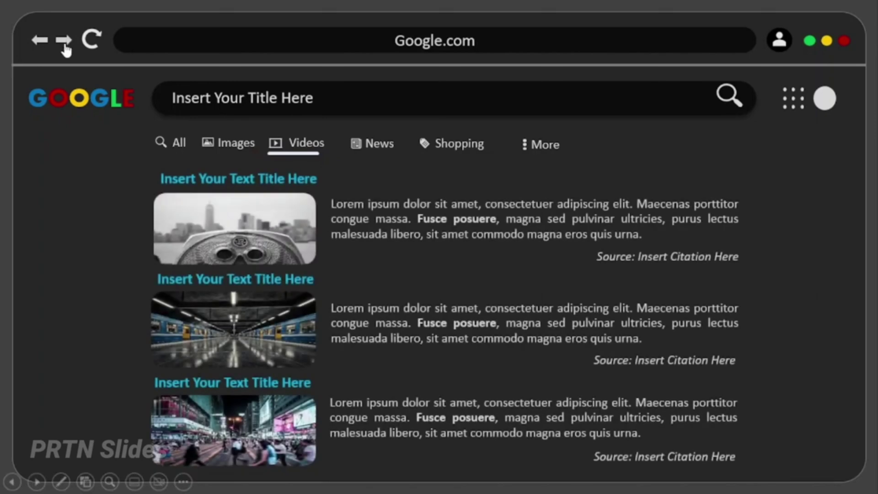
left_click(66, 49)
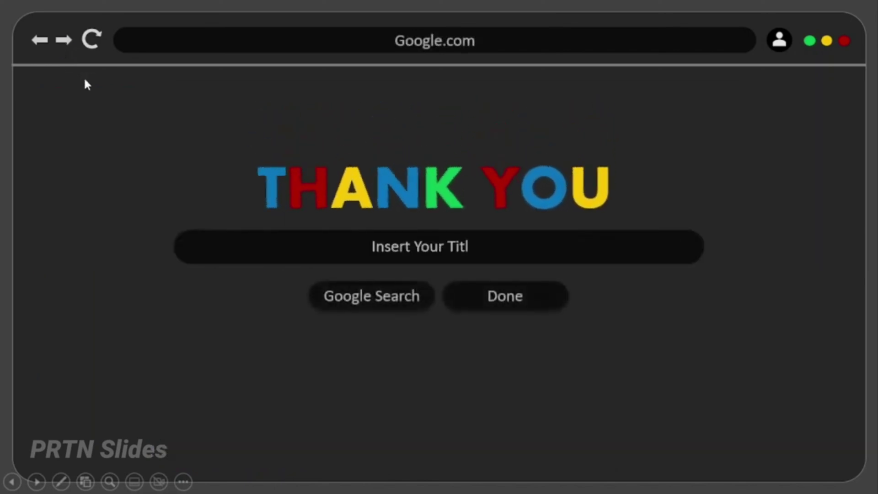
left_click(556, 311)
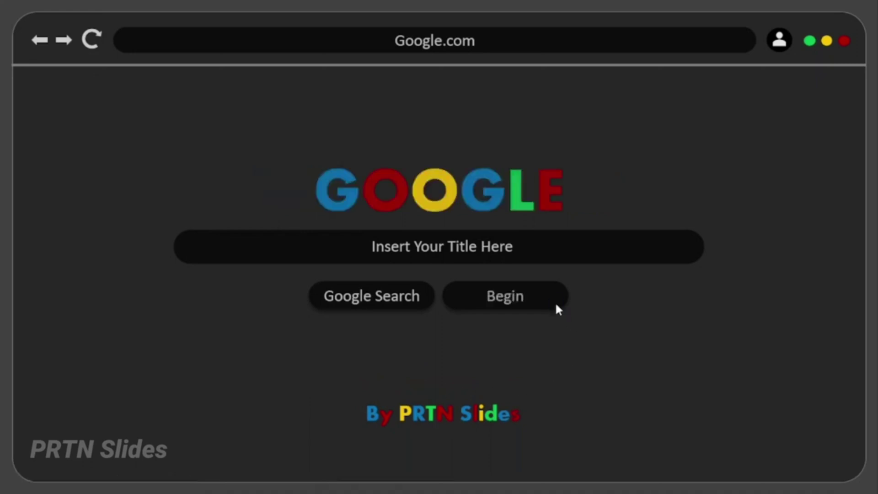